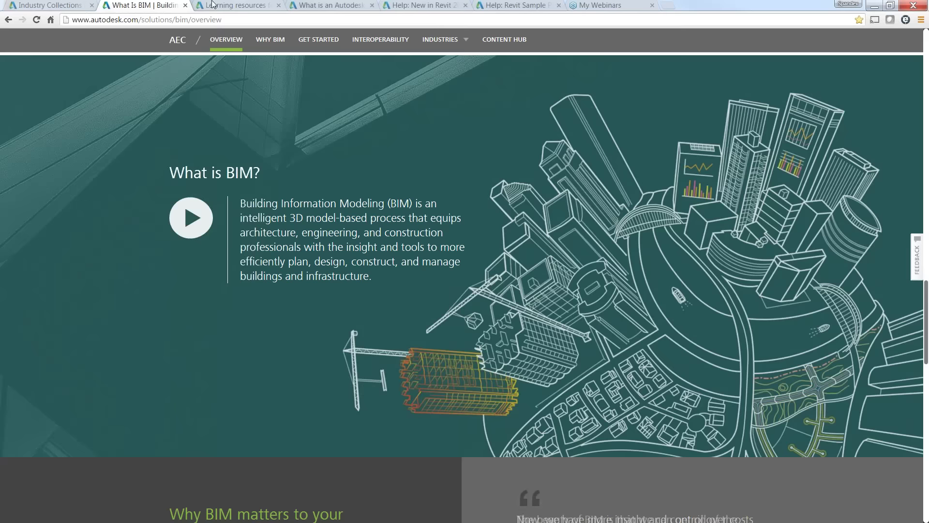
Look through the Learning resources for Autodesk Revit article, from the online and video-based resources down to the See Also links
left_click(216, 7)
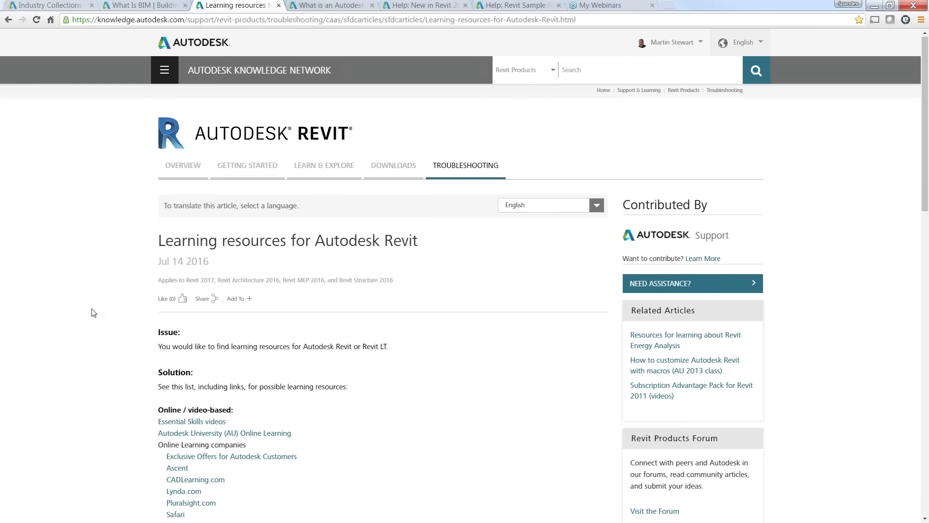
scroll(93, 312, "down", 1)
scroll(93, 312, "down", 2)
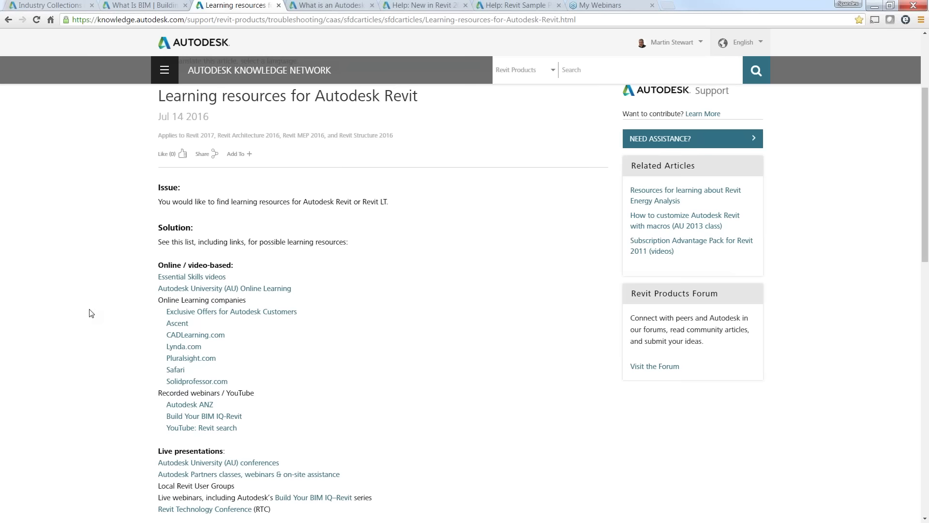
scroll(91, 314, "down", 1)
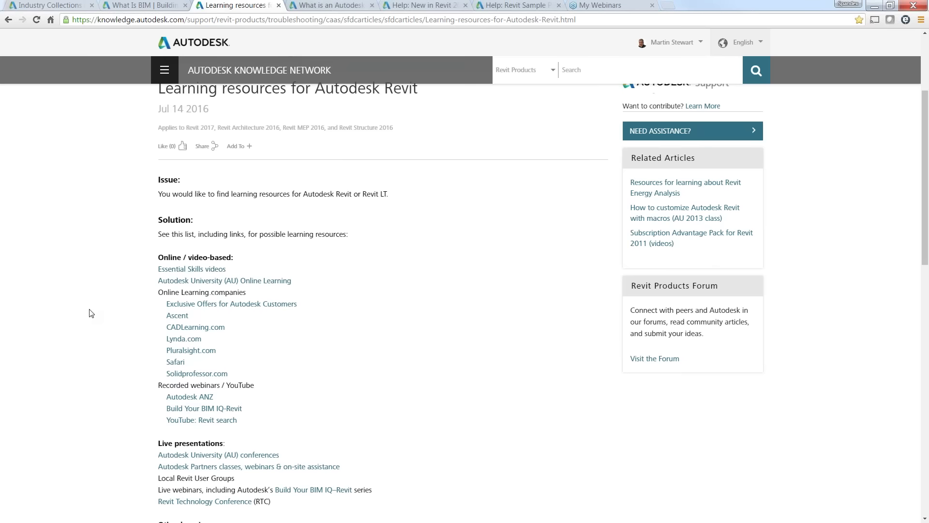
scroll(91, 314, "down", 1)
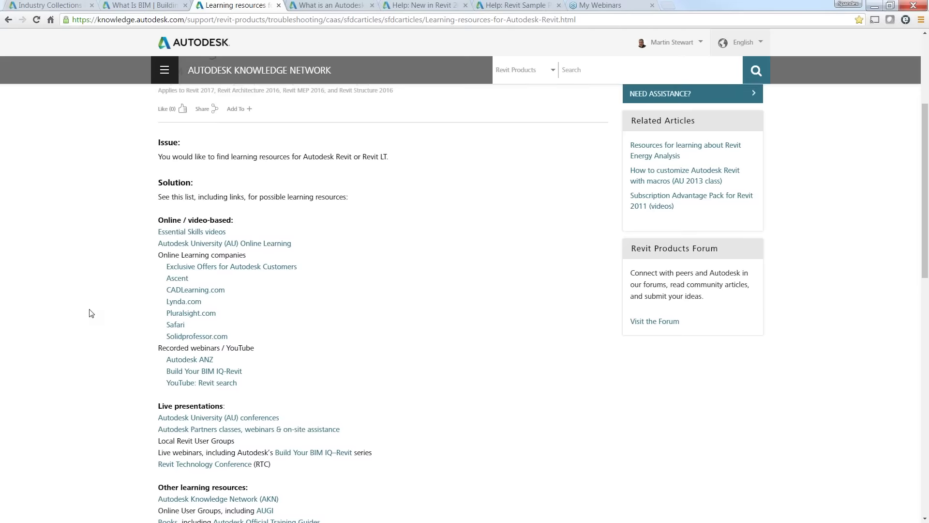
scroll(91, 313, "up", 4)
scroll(91, 313, "down", 5)
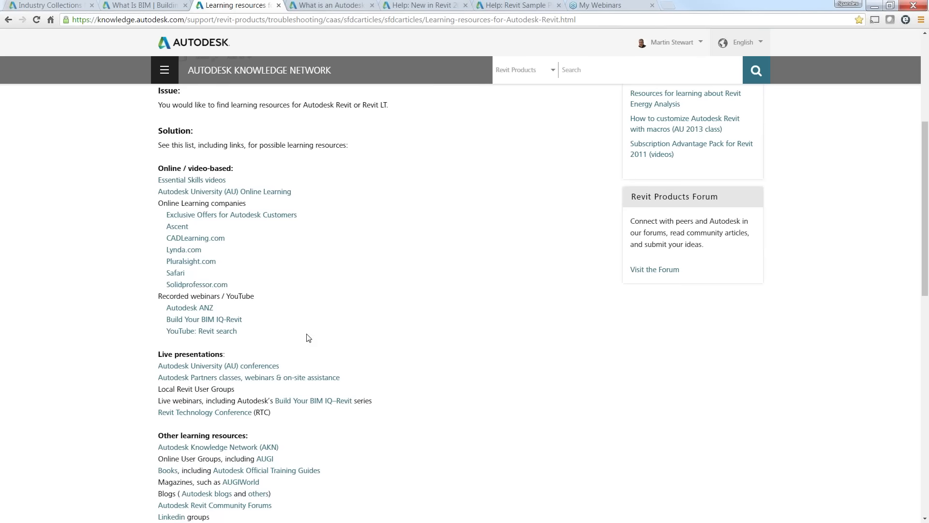
scroll(425, 373, "down", 1)
scroll(425, 373, "down", 2)
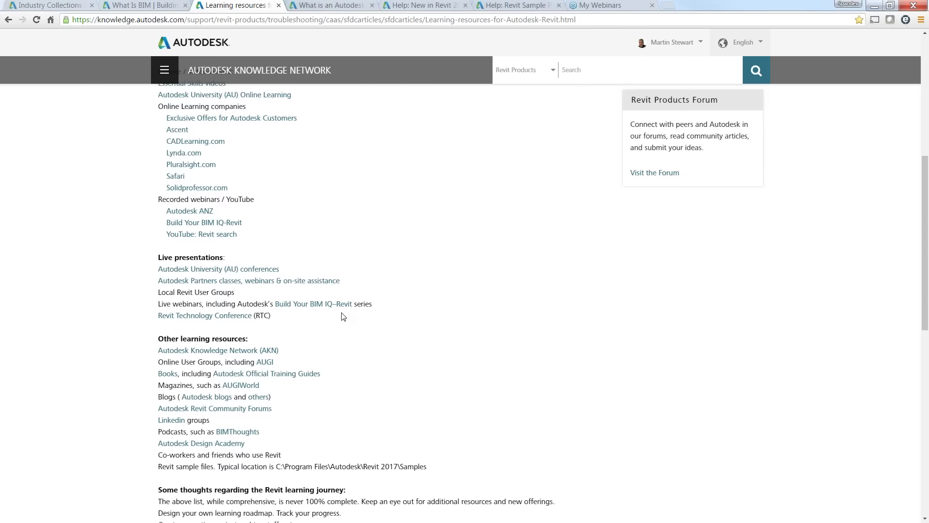
scroll(343, 316, "down", 3)
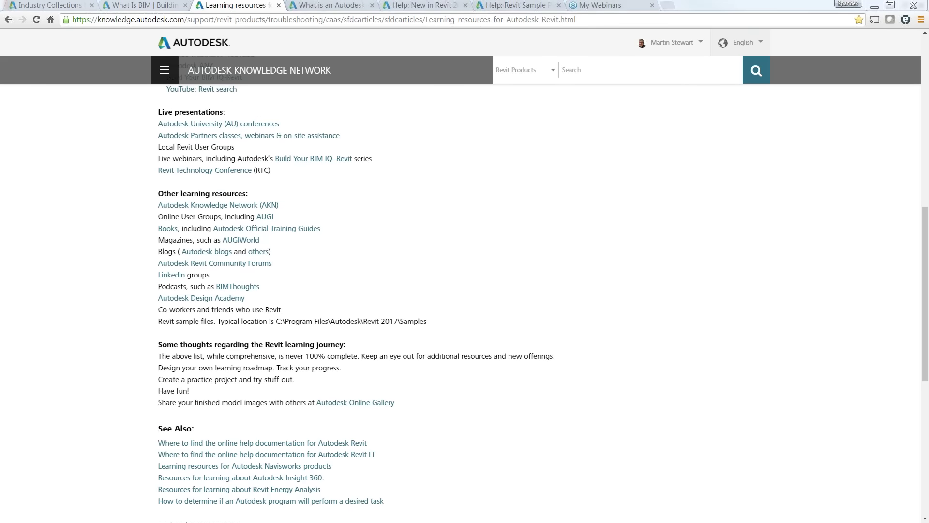
Switch to the PowerPoint slide show and advance to the Revit 2017 Platform - New Features & Enhancements slide
key("alt+Tab")
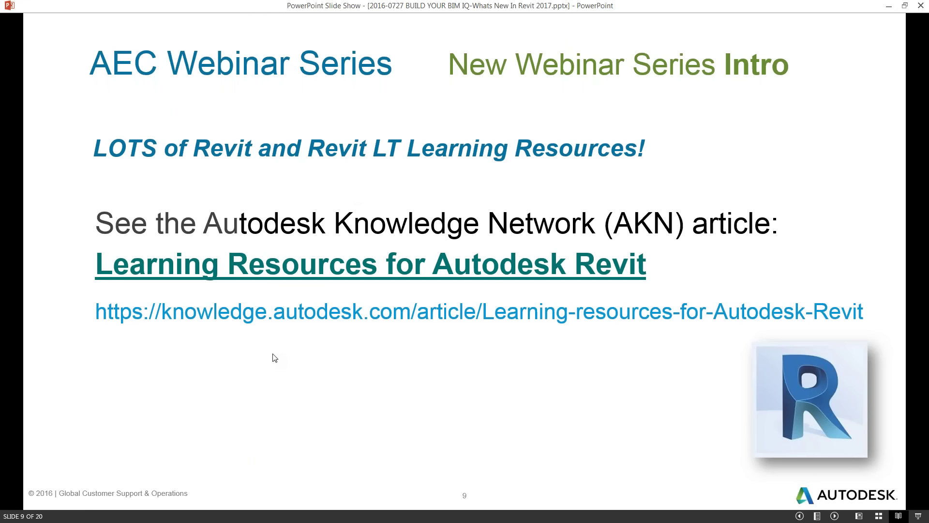
left_click(267, 387)
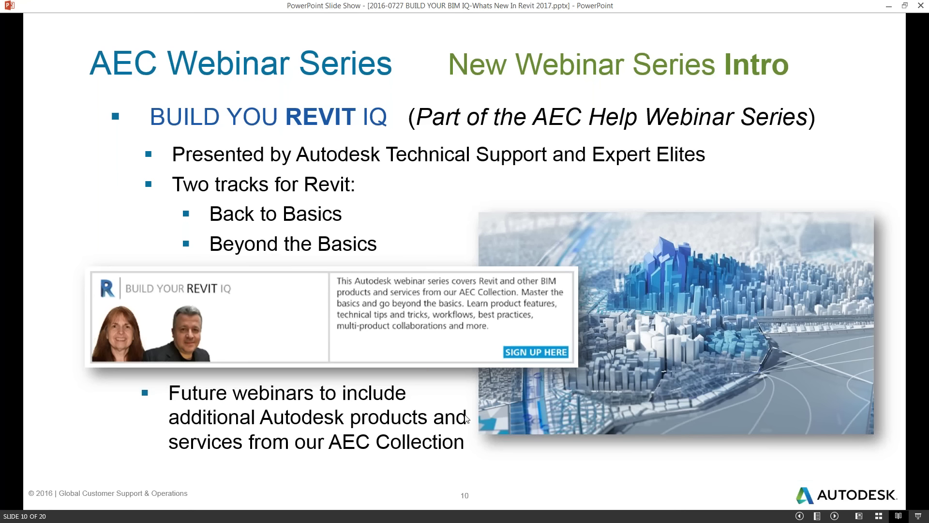
left_click(480, 465)
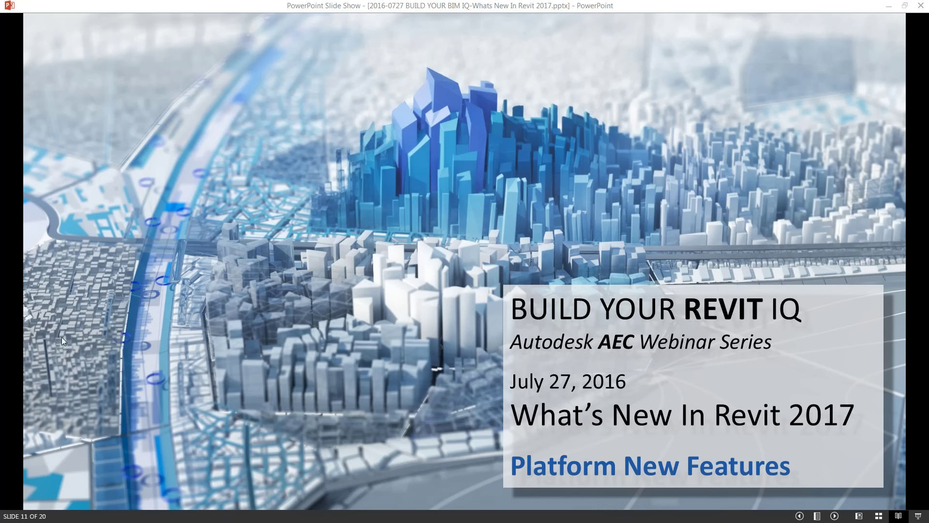
key("Right")
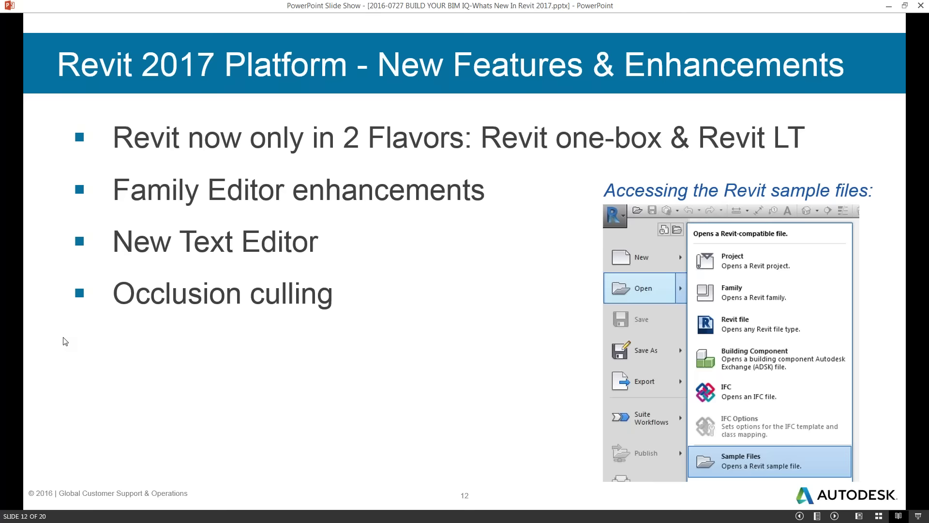
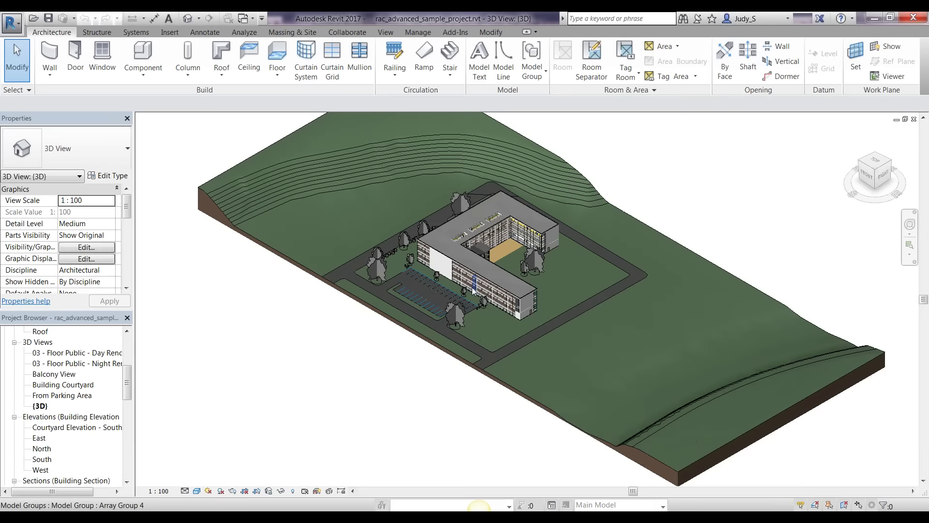
Examine the Graphics options in Revit, including hardware acceleration and Draw visible elements only, and accept the dialog
scroll(473, 290, "up", 4)
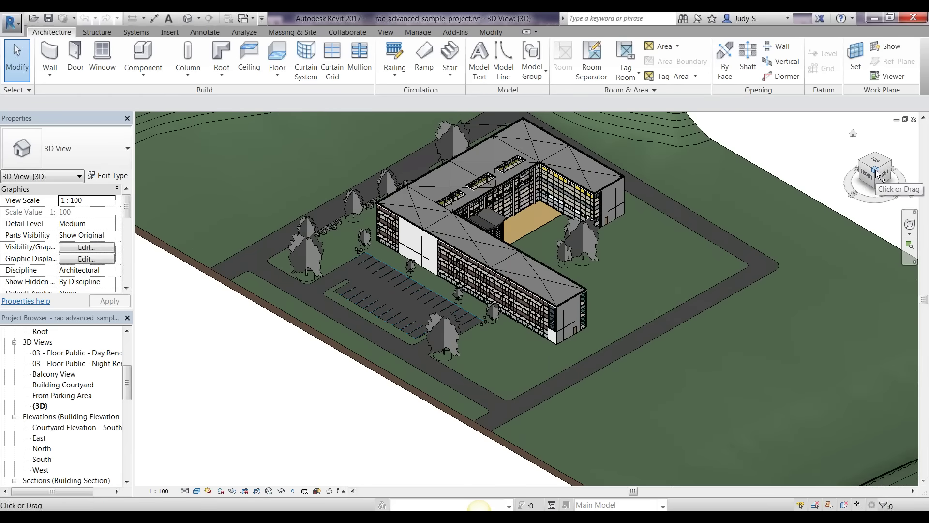
mouse_move(875, 175)
left_mouse_down()
mouse_move(853, 175)
mouse_move(874, 188)
left_mouse_up()
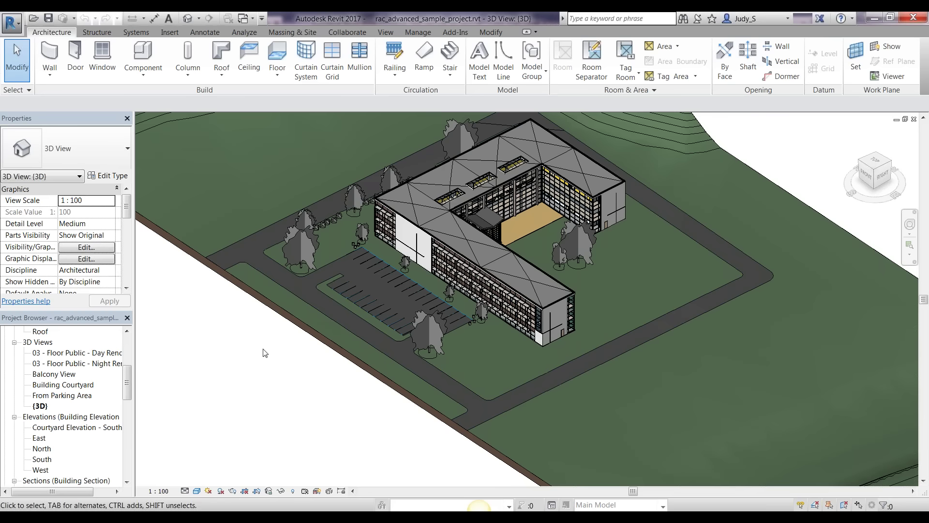
left_click(10, 27)
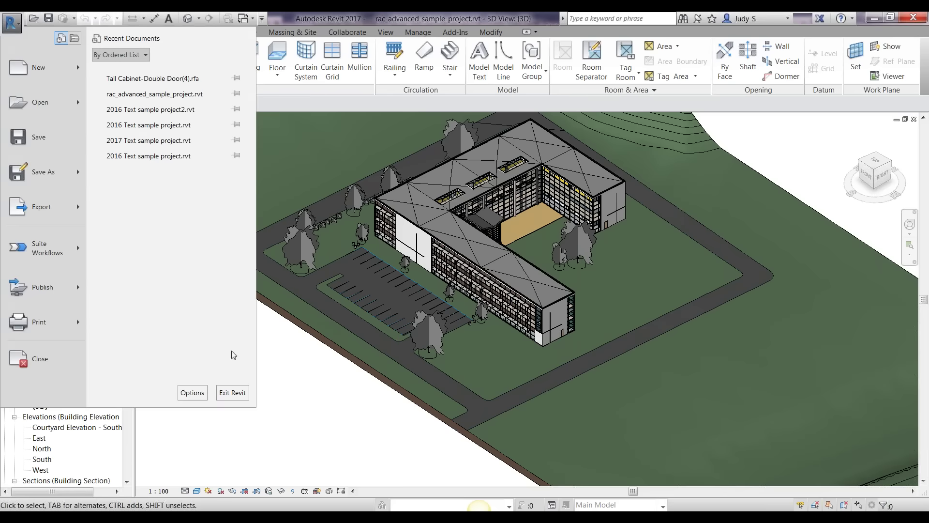
left_click(193, 393)
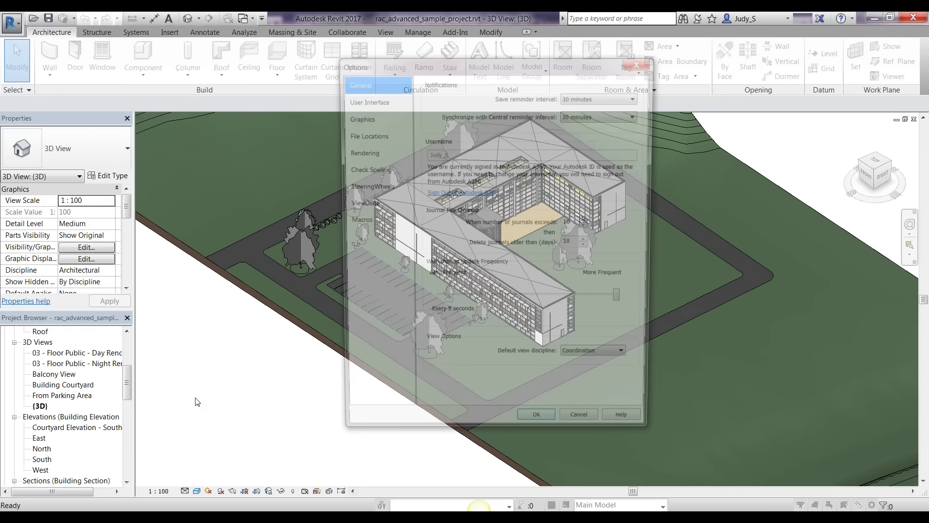
left_click(356, 120)
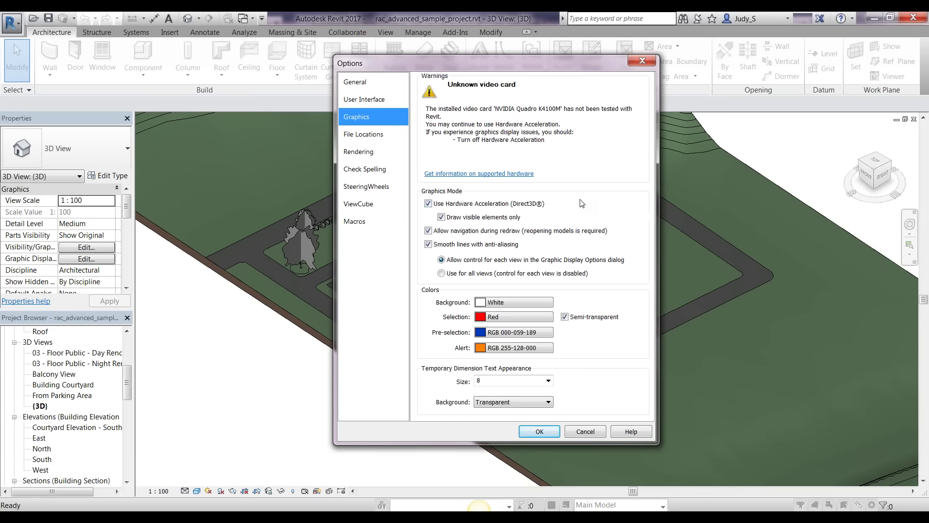
left_click(539, 431)
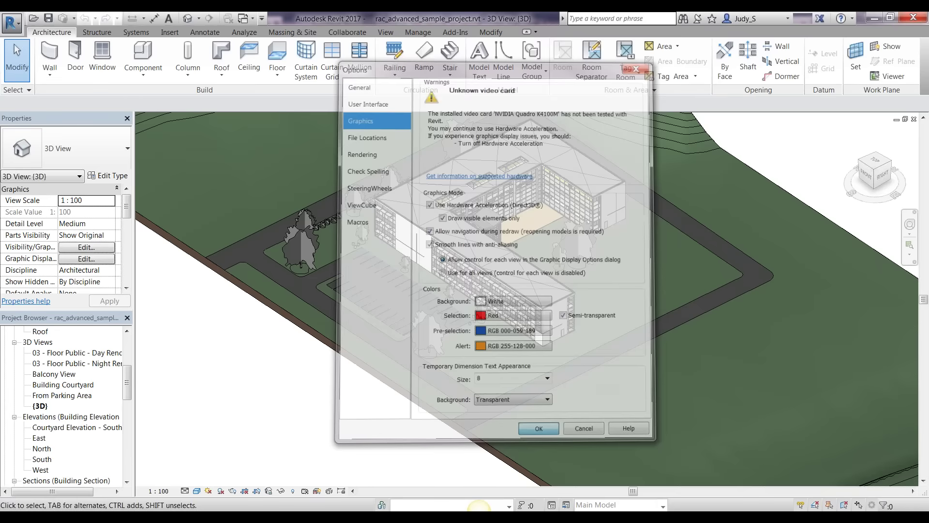
Close the rac_advanced_sample_project model
left_click(888, 163)
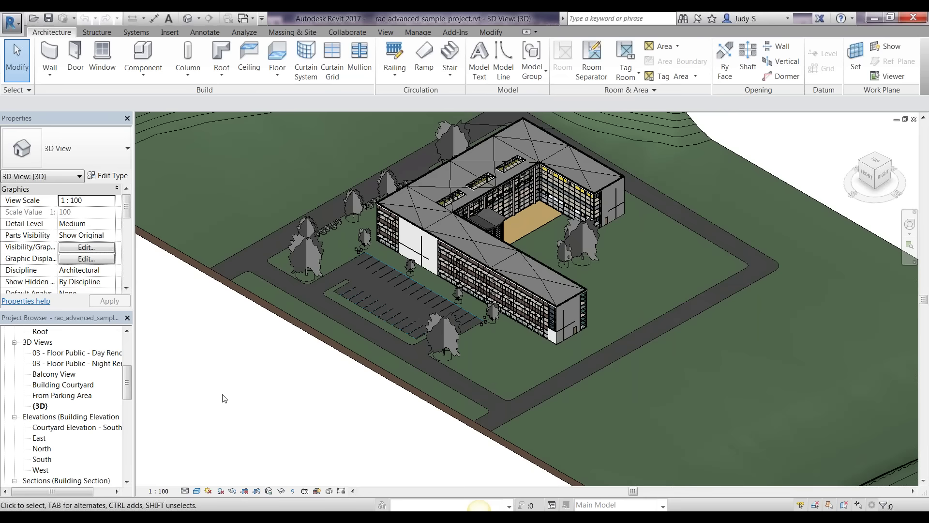
left_click(13, 29)
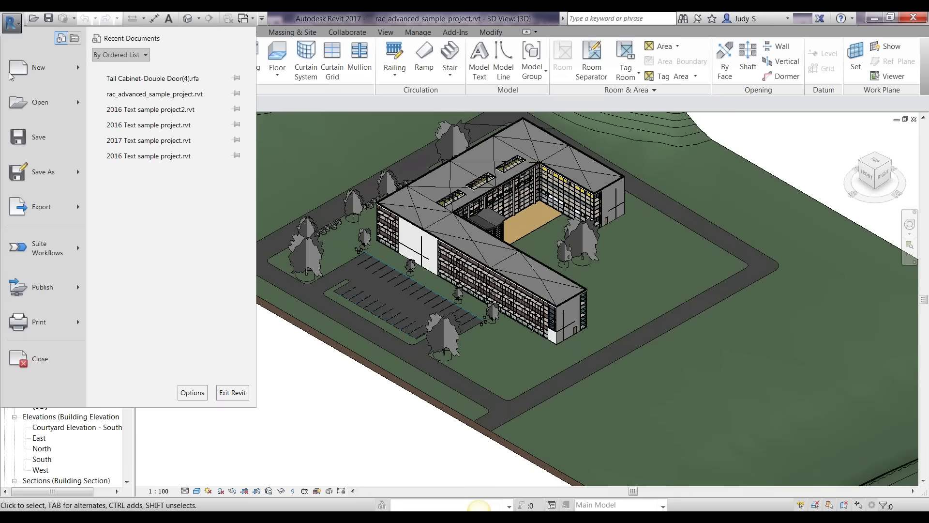
left_click(48, 358)
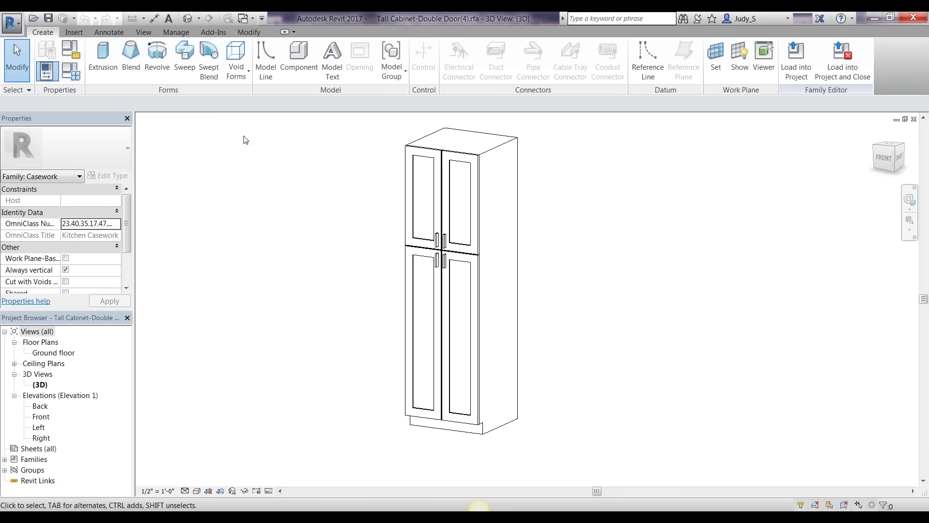
Open the Family Types dialog for the tall double-door cabinet, move it clear of the model and widen it
left_click(72, 73)
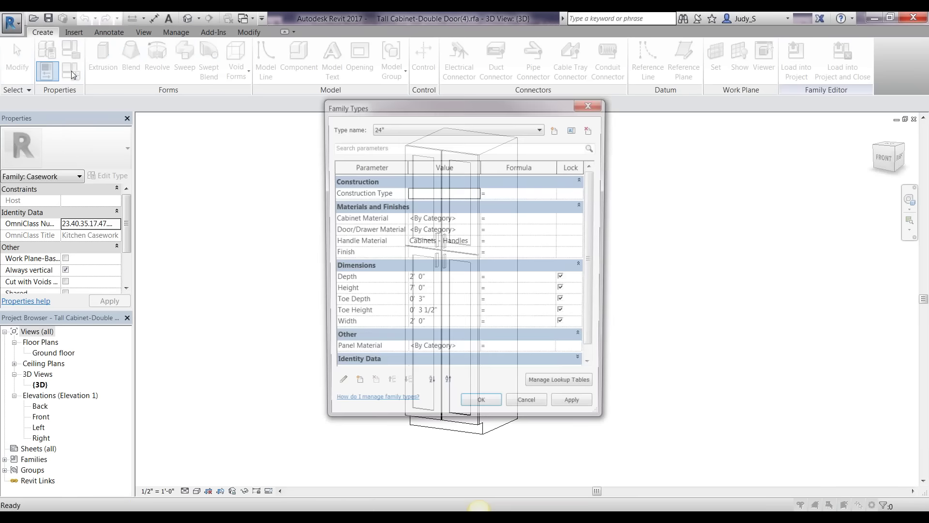
left_click_drag(425, 112, 192, 71)
left_click_drag(100, 154, 8, 154)
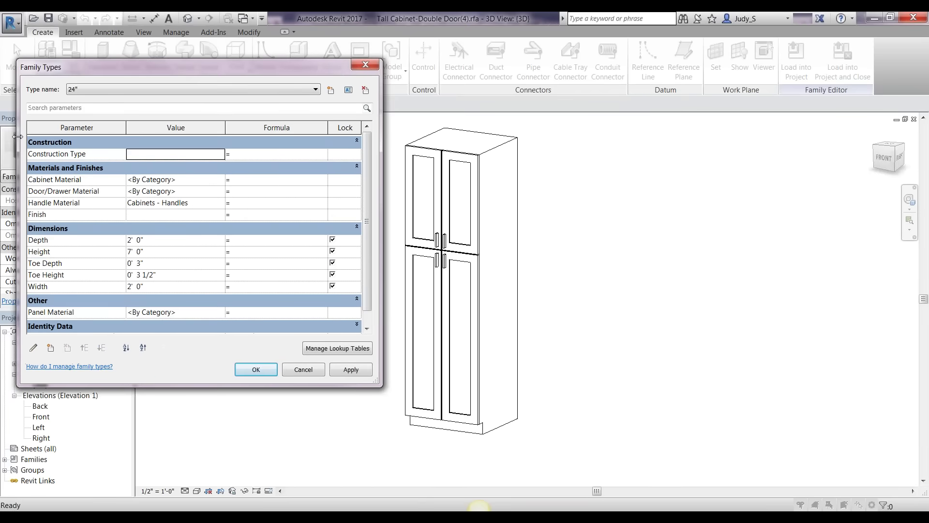
key("Escape")
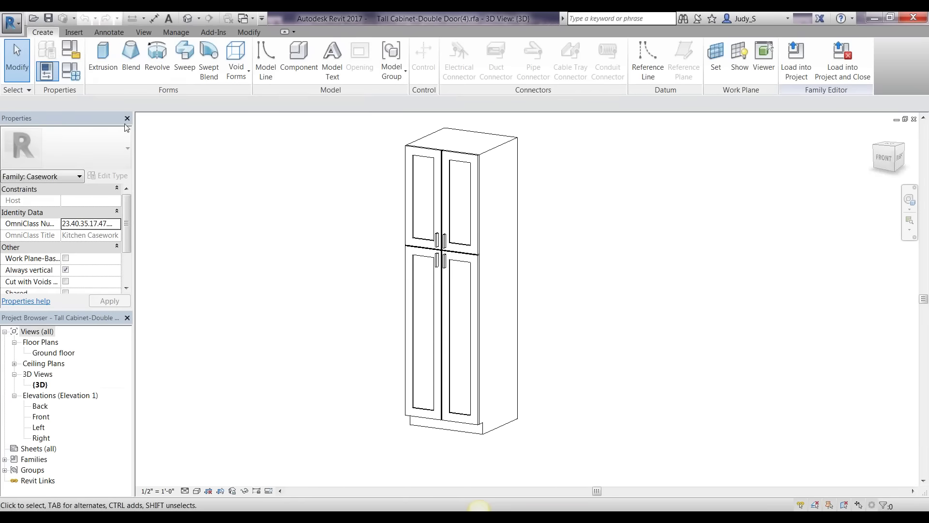
left_click(70, 73)
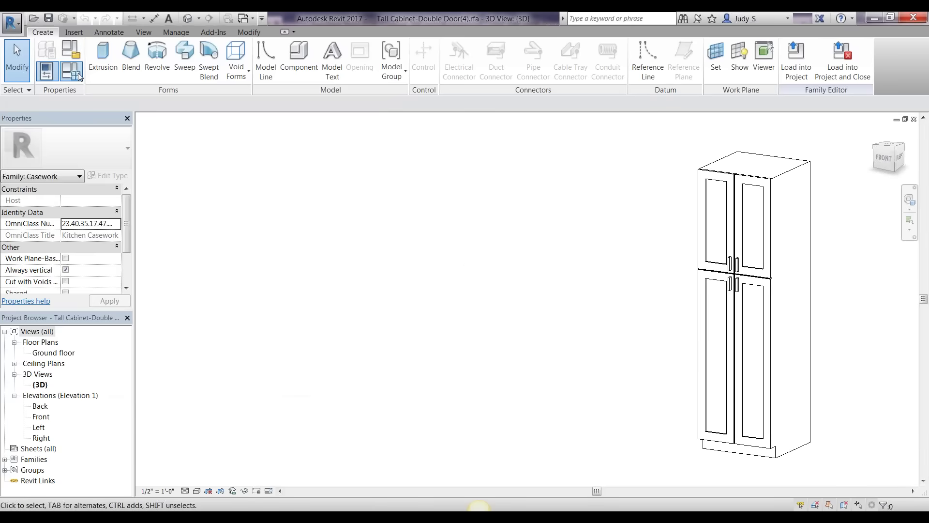
left_click(77, 71)
left_click_drag(382, 223, 554, 230)
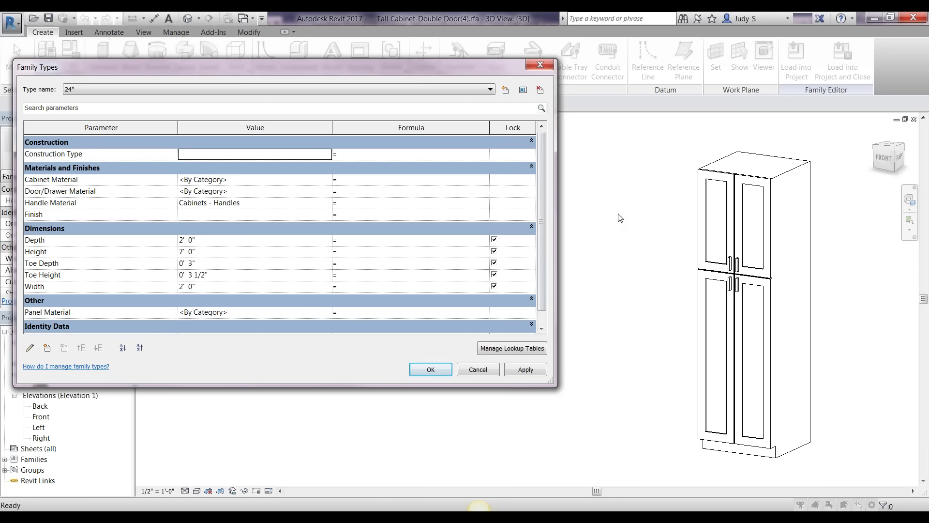
Search the family parameters for "height" and for "hand", clearing the search after each
left_click(112, 107)
type("height")
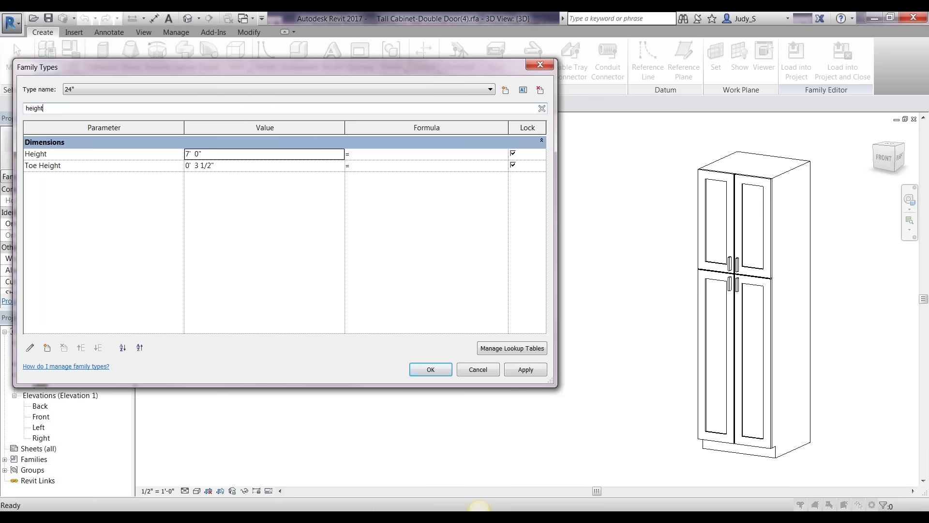
left_click(542, 108)
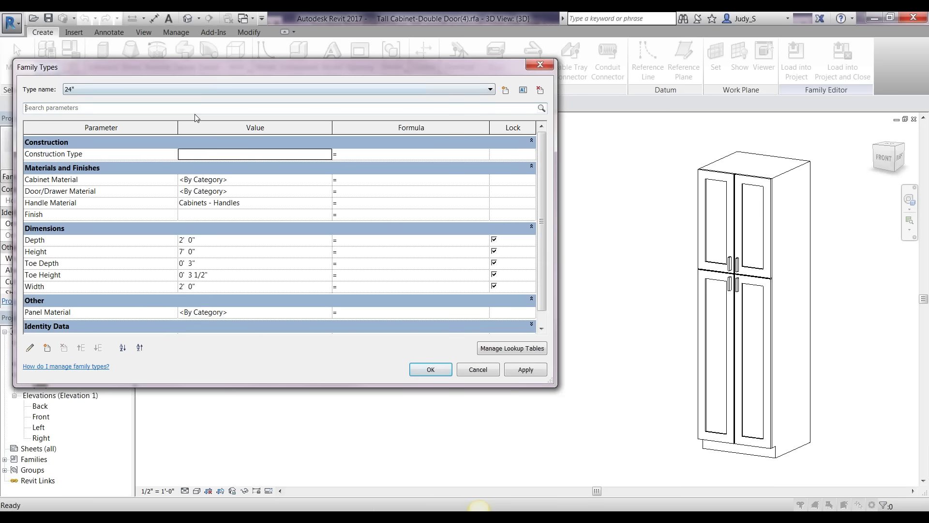
left_click(92, 109)
type("hand")
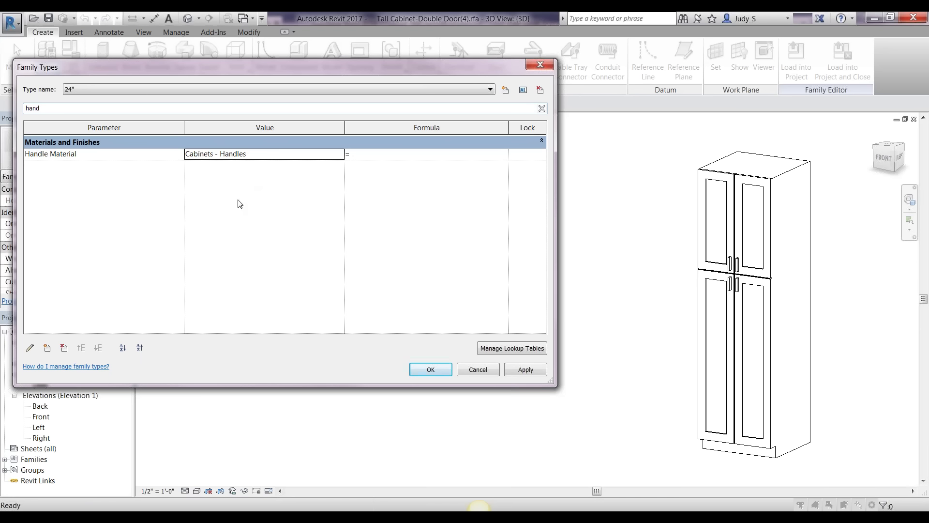
left_click(542, 108)
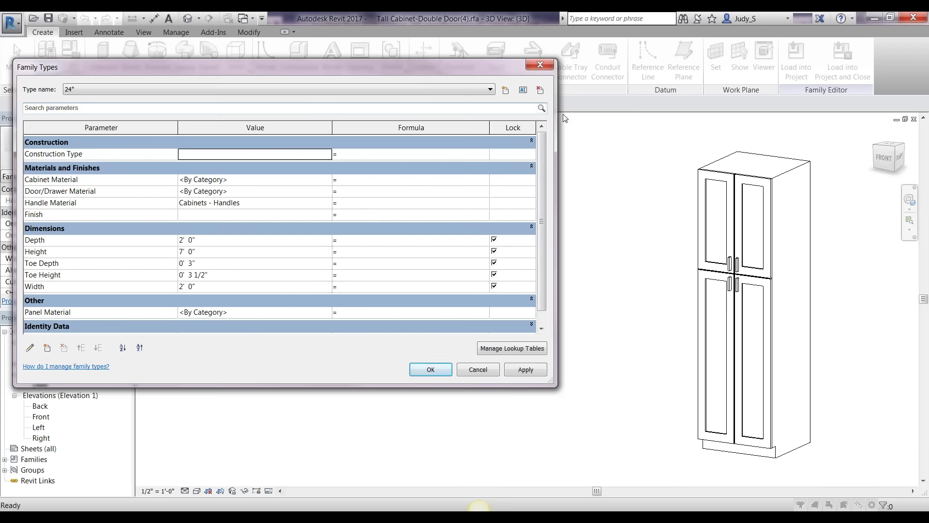
Select the 30" family type and create a new type from it named 31"
left_click(587, 195)
left_click(323, 89)
left_click(247, 112)
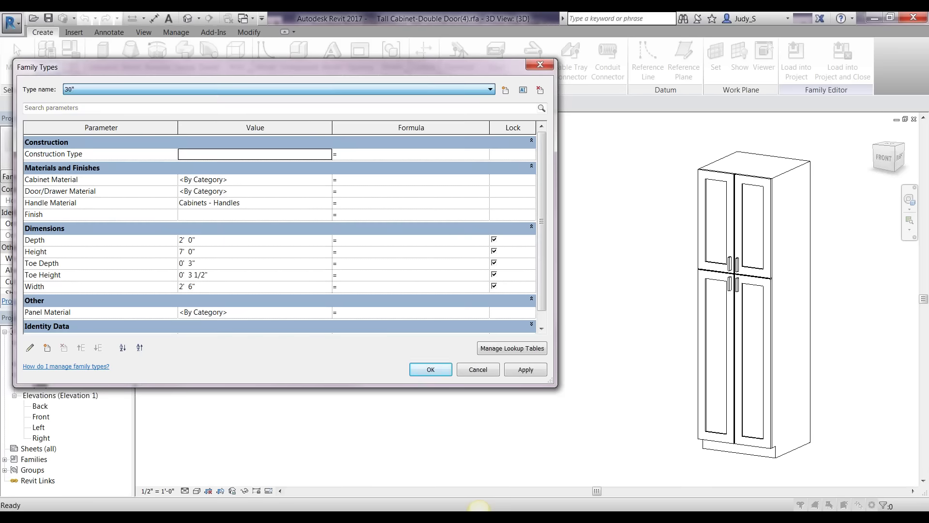
left_click(507, 93)
type("31")
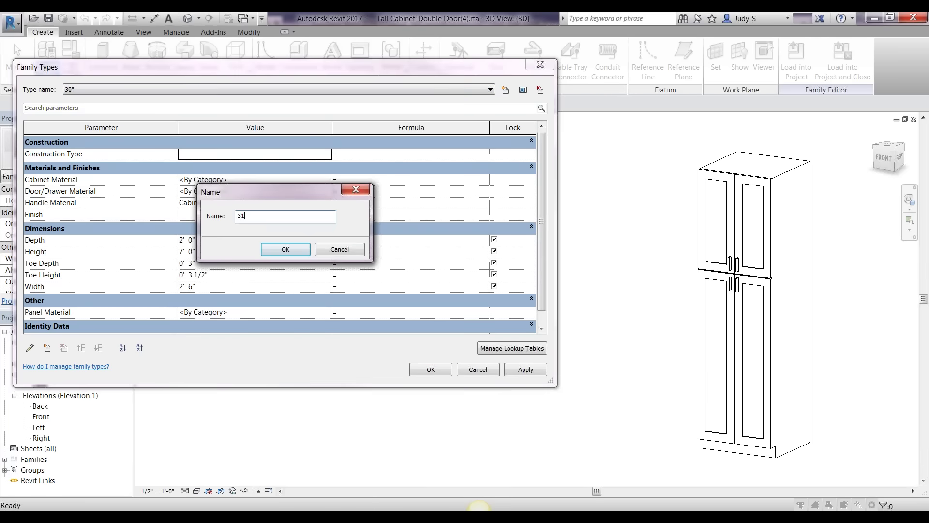
left_click(285, 248)
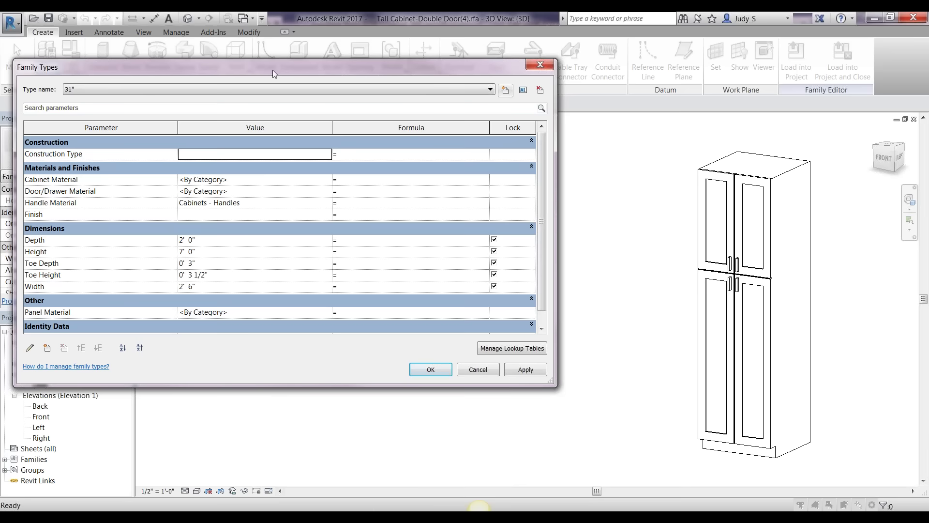
Rename the 31" family type to 31 inch
left_click(523, 91)
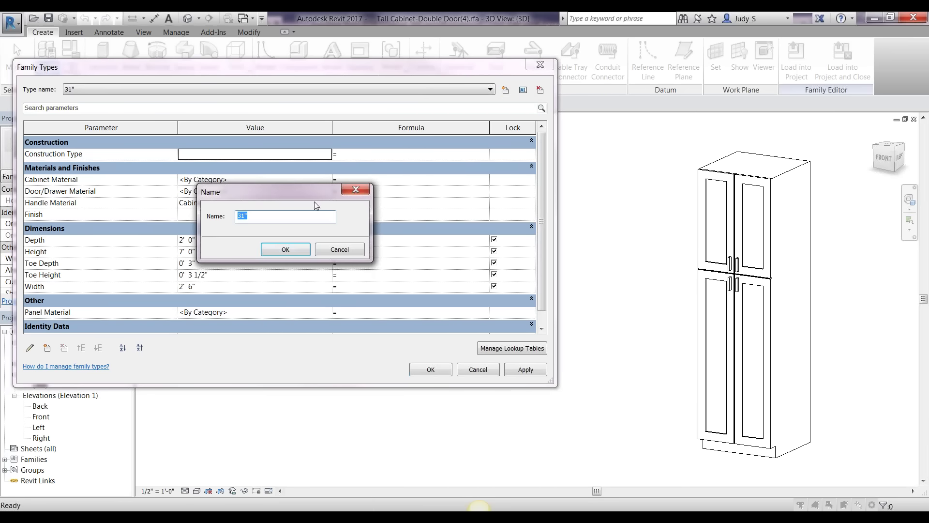
left_click(253, 216)
type("unch")
key("BackSpace")
key("BackSpace")
type("inch")
left_click(249, 216)
key("BackSpace")
left_click(278, 252)
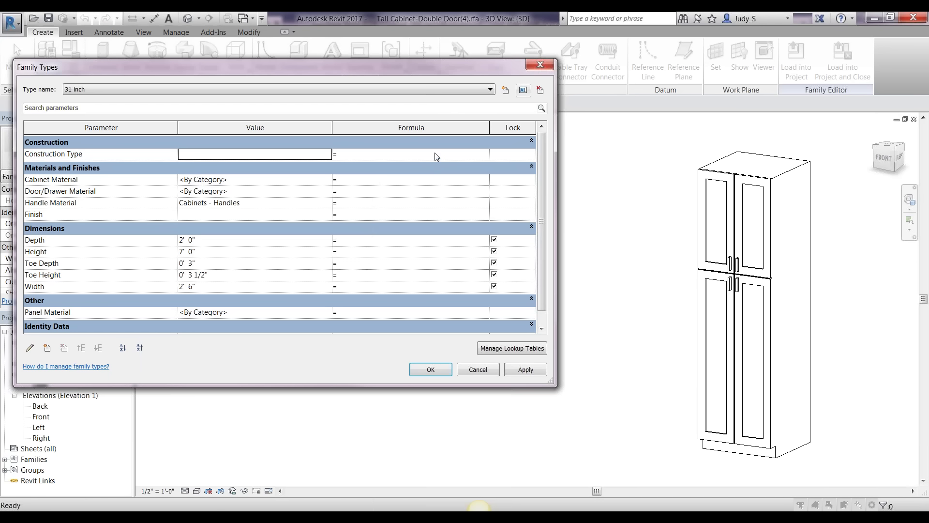
Delete the 31 inch family type and view the properties of the Height parameter without editing them
left_click(541, 91)
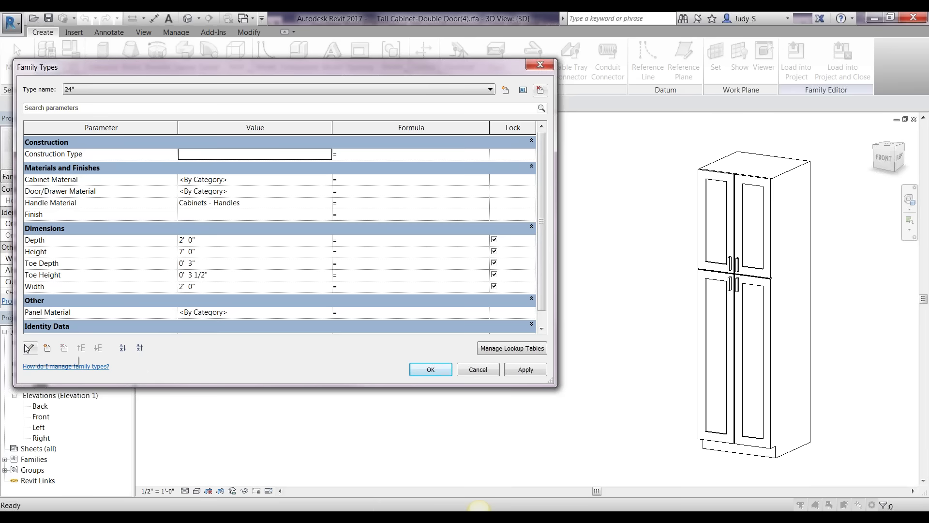
left_click(43, 252)
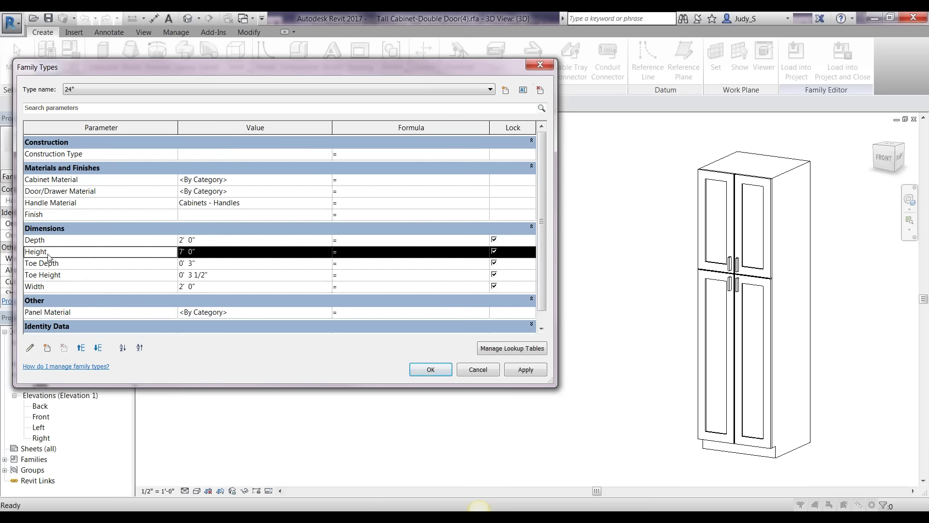
left_click(30, 348)
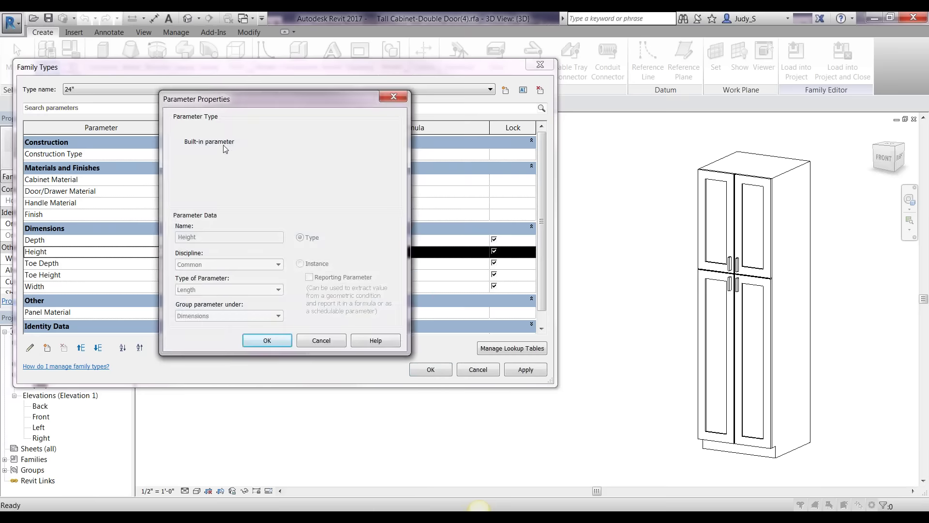
left_click(318, 341)
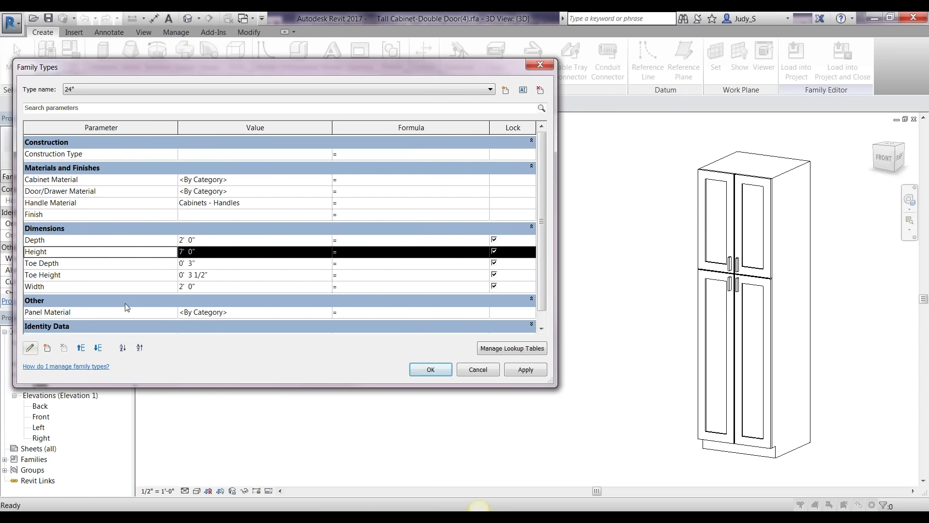
Rename the Toe Height parameter to Toe Height 2
left_click(83, 274)
left_click(30, 348)
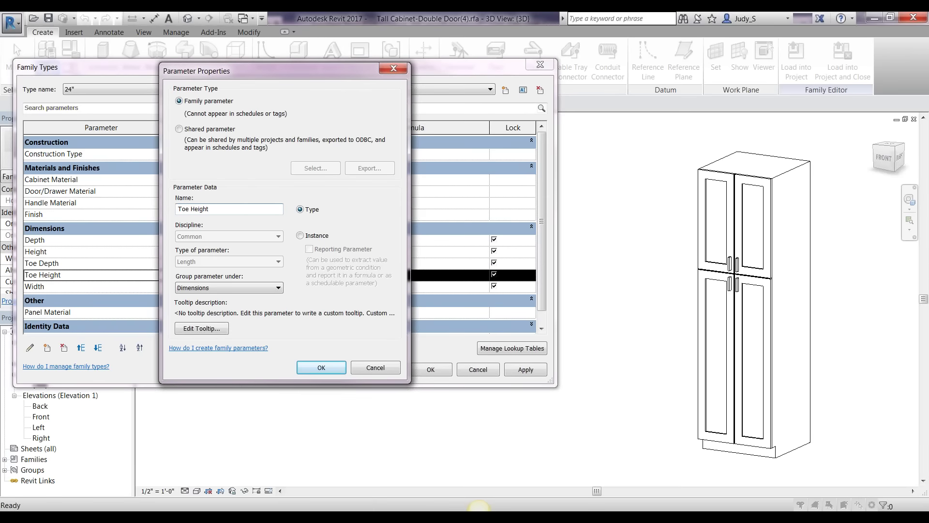
type("2")
left_click(322, 368)
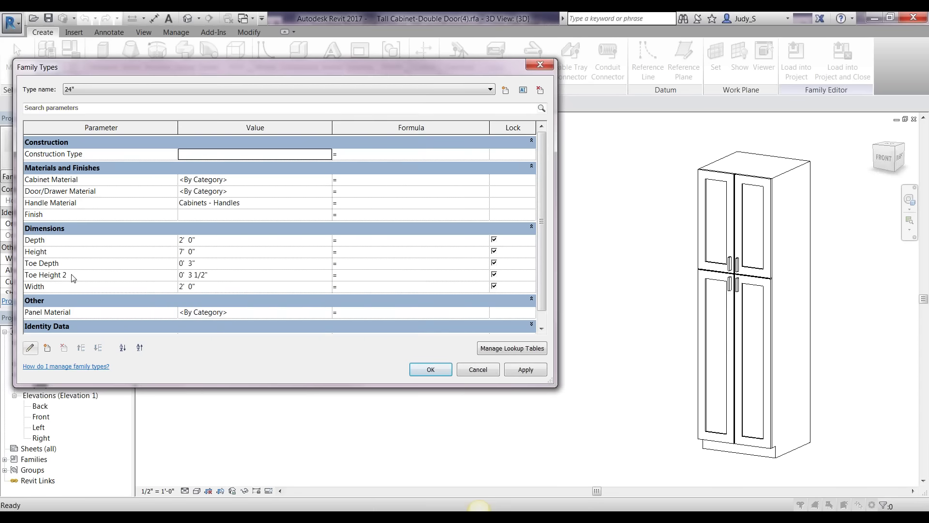
Select the Toe Height 2 parameter and view the settings for a new family parameter without creating one
left_click(73, 277)
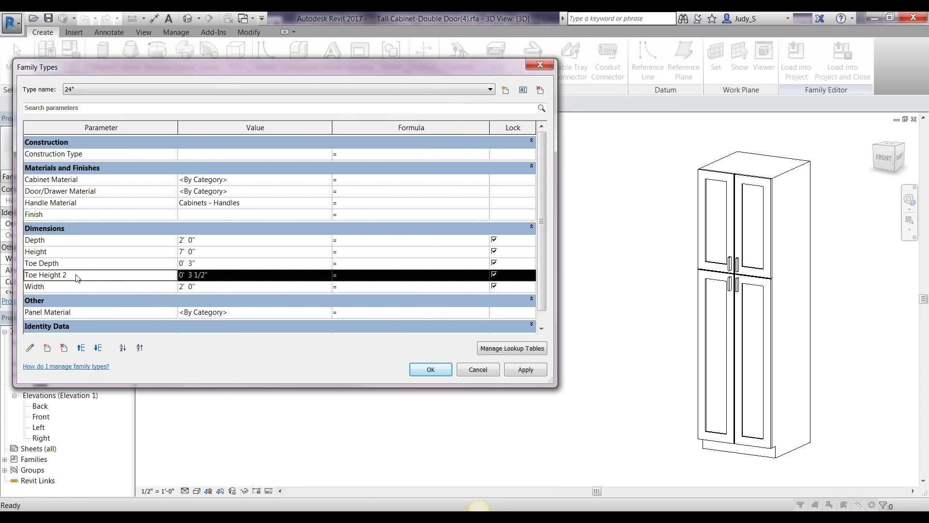
left_click(47, 348)
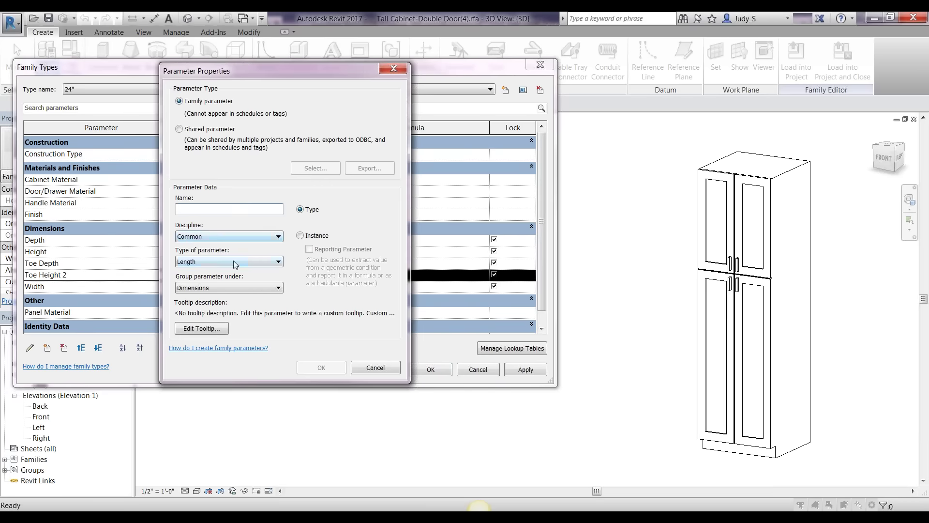
left_click(379, 366)
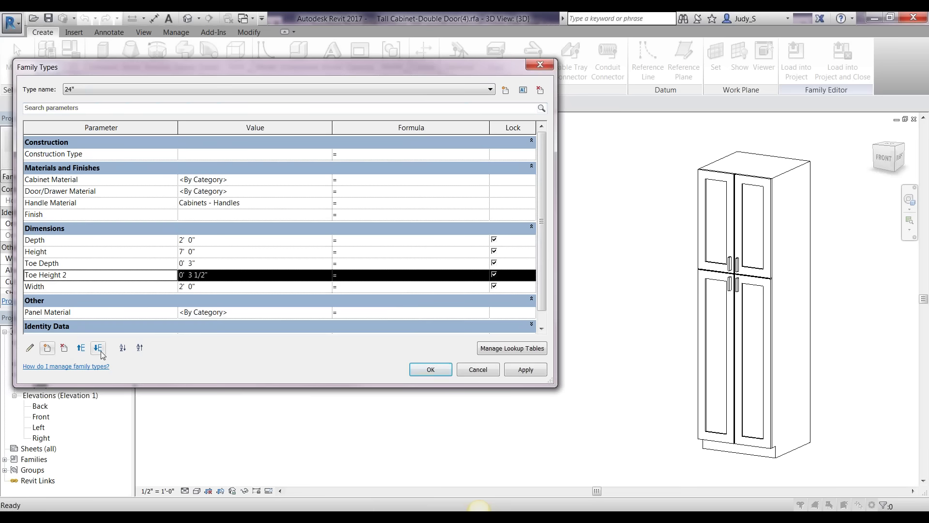
Move Toe Height 2 up two places and down one within Dimensions, and sort the parameters in ascending, then descending order
left_click(81, 347)
left_click(81, 347)
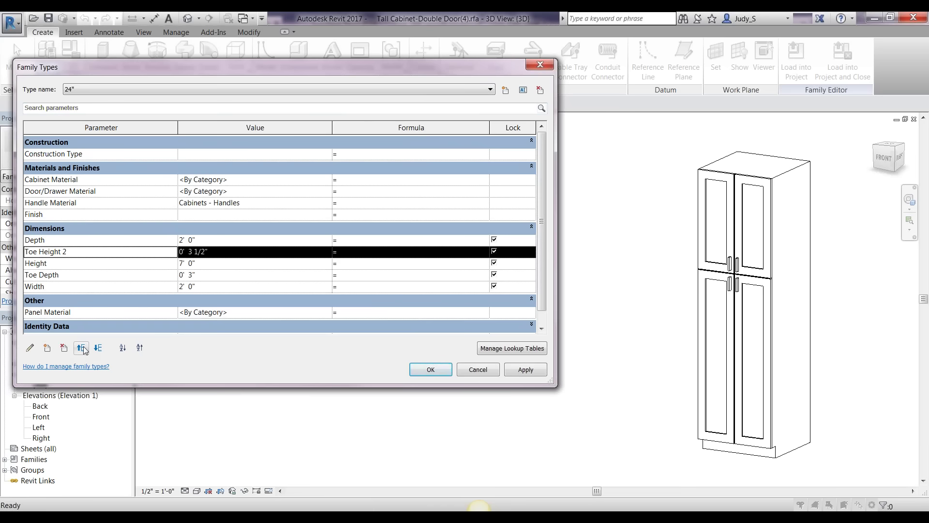
left_click(99, 347)
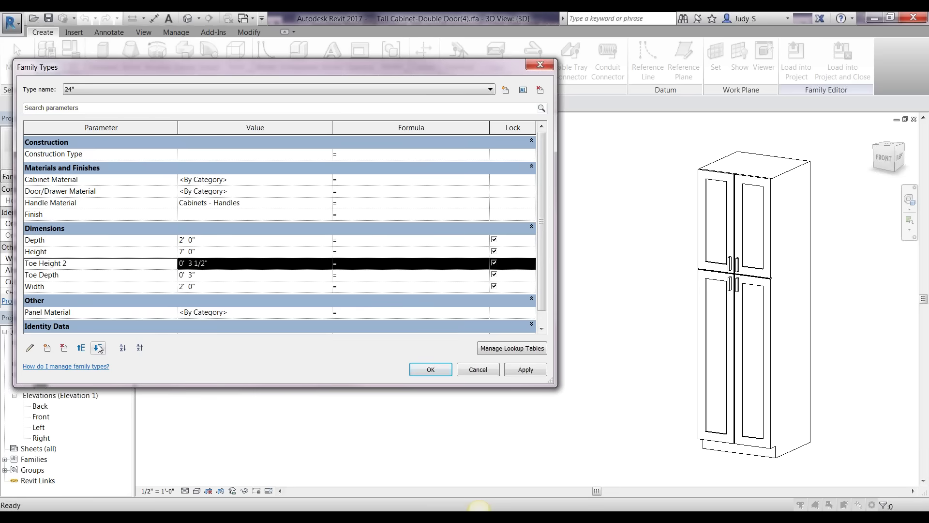
left_click(123, 348)
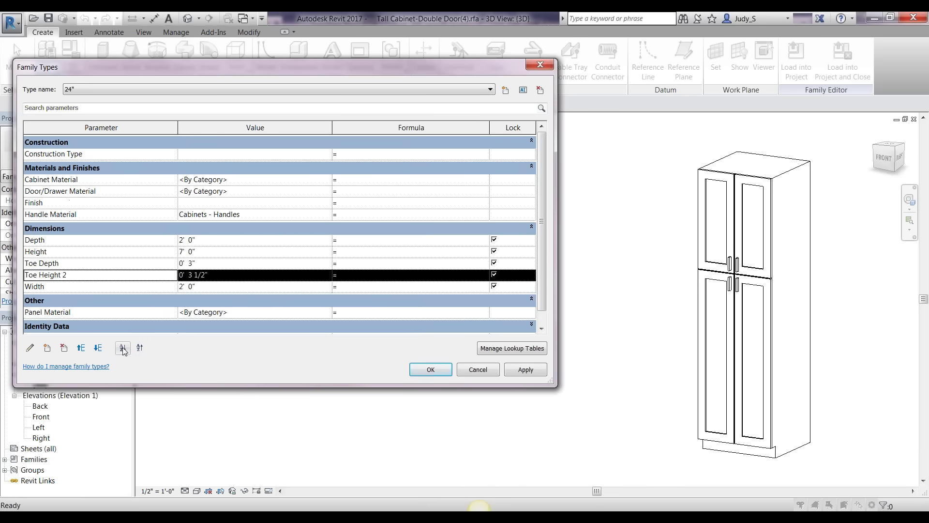
left_click(141, 348)
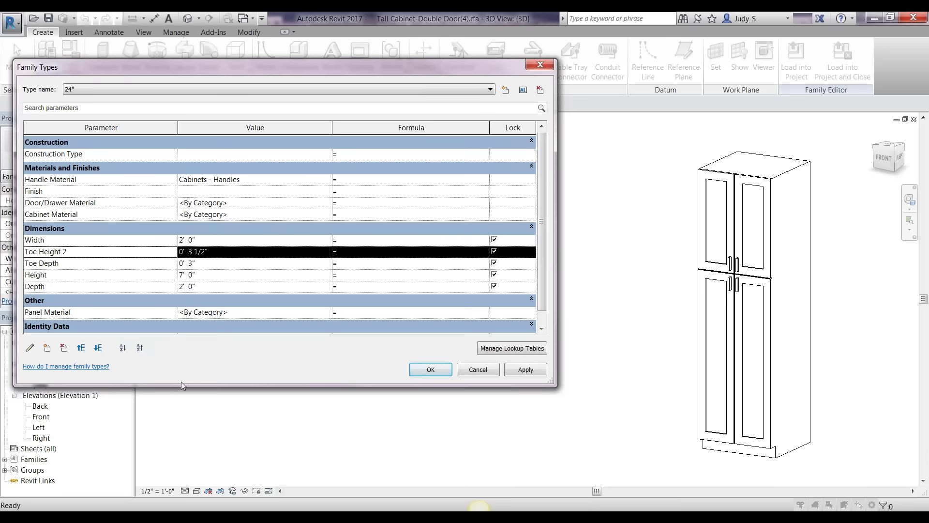
Lengthen the Family Types dialog and expand the Identity Data parameter group
left_click_drag(192, 386, 194, 469)
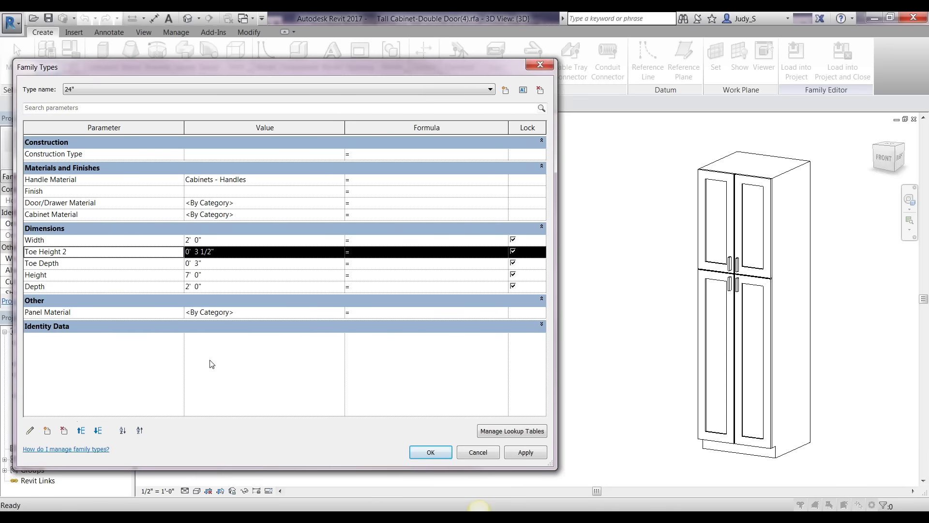
left_click(166, 324)
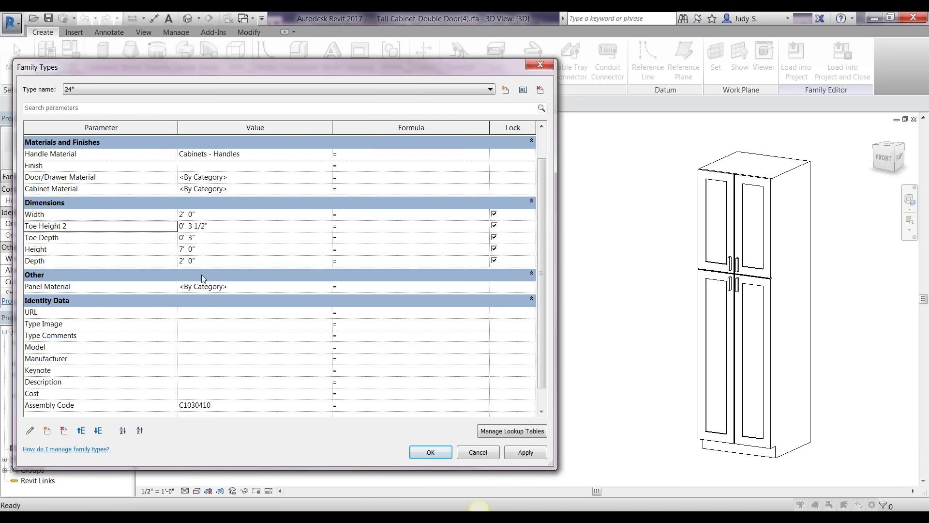
Move the Height parameter up to first place in the Dimensions group
left_click(56, 238)
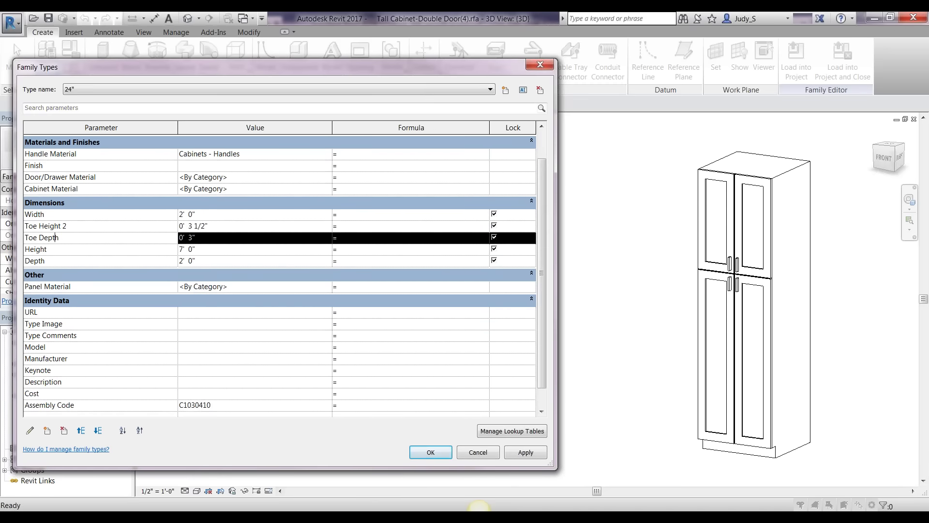
left_click(39, 251)
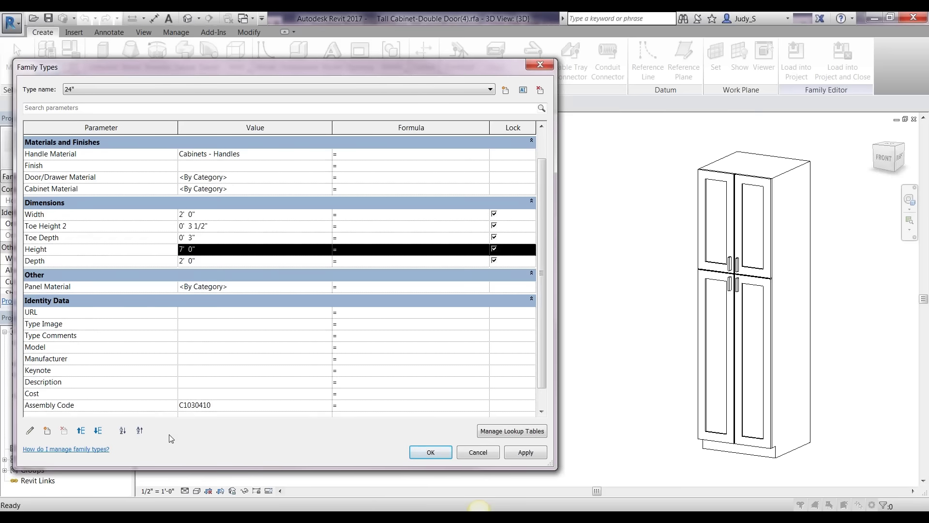
left_click(80, 431)
left_click(80, 430)
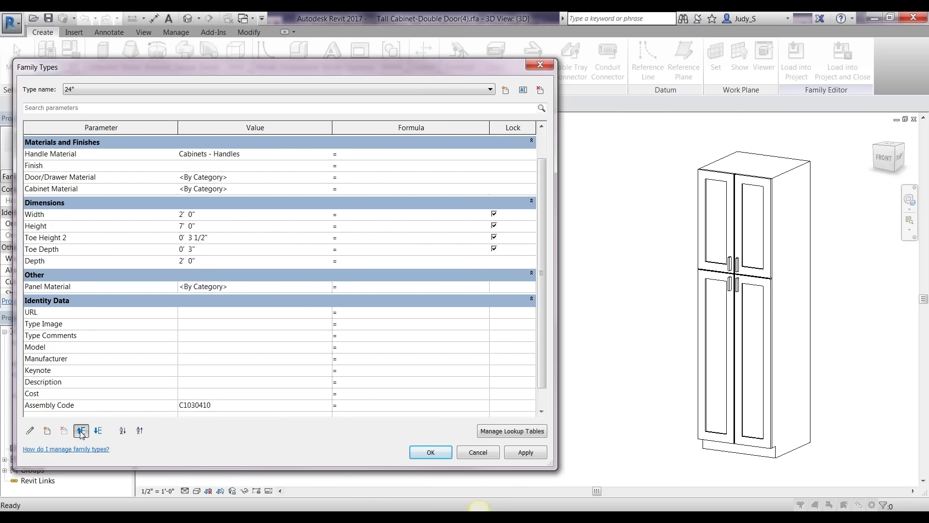
left_click(80, 430)
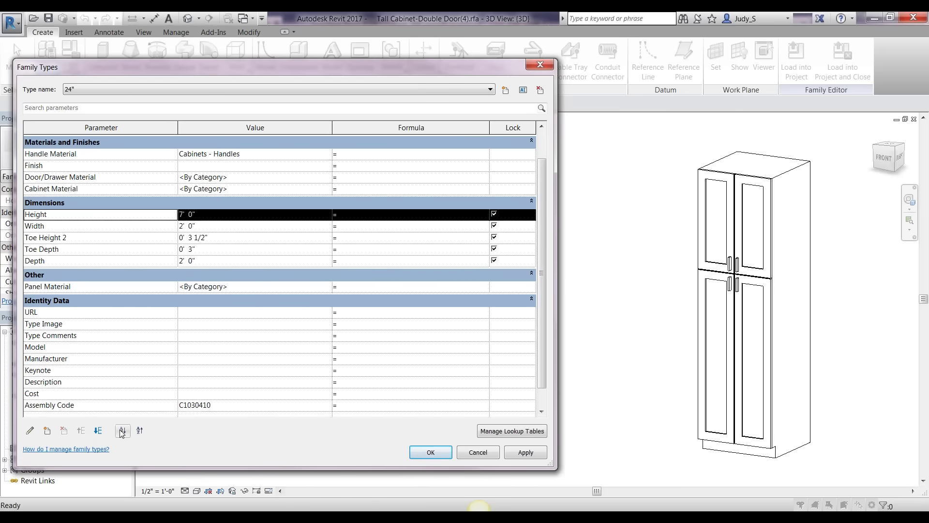
Sort the family parameters in ascending order and accept the changes to the family types
left_click(122, 431)
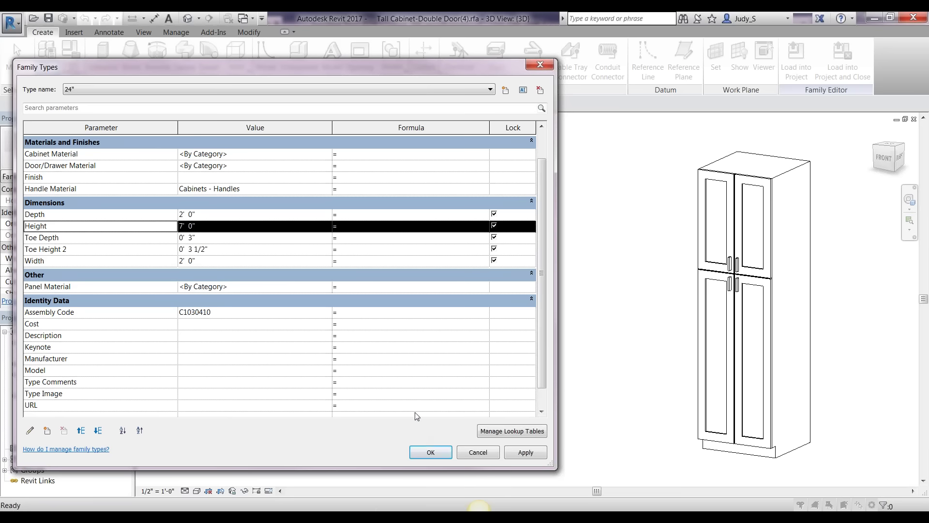
left_click(431, 453)
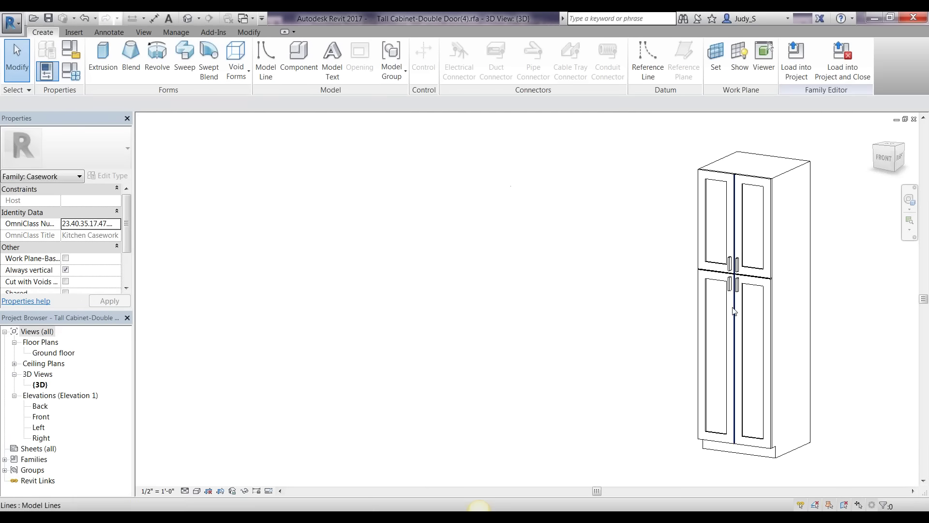
Open the family Upper Cabinet-Single Door-Wall.rfa from the Wall Cabinets folder of the Casework library
left_click(13, 27)
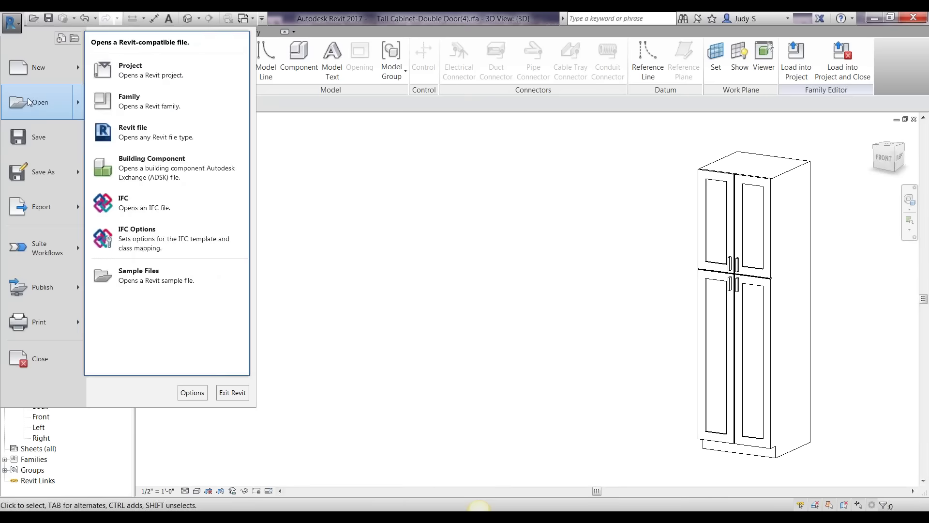
key("Escape")
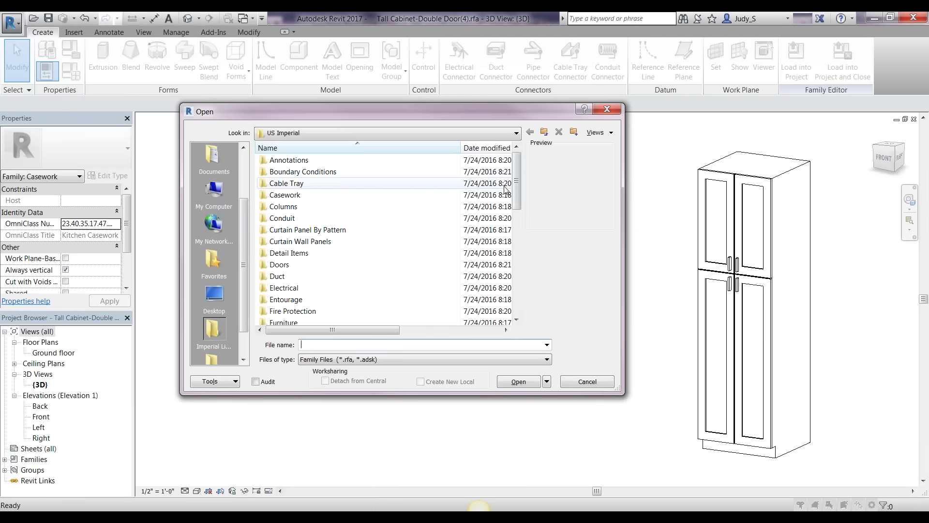
left_click_drag(518, 196, 368, 208)
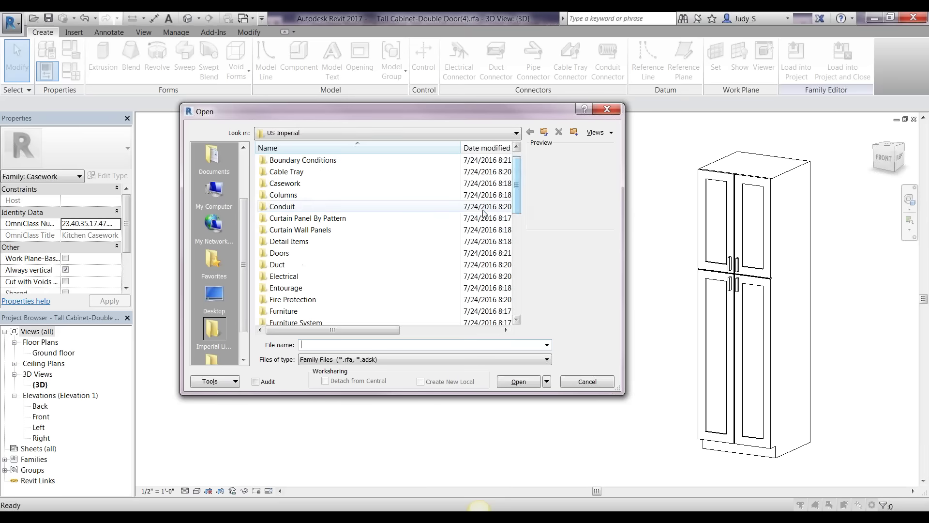
double_click(327, 186)
double_click(311, 186)
left_click(544, 132)
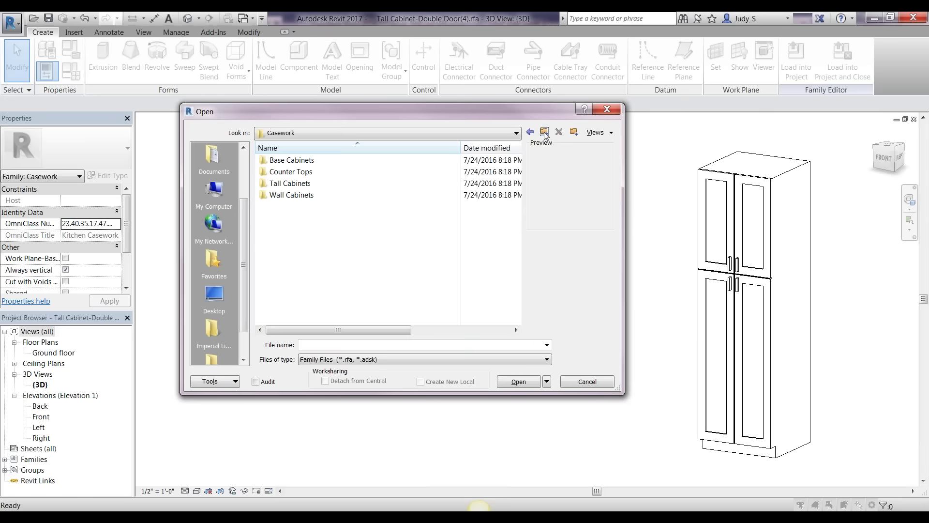
left_click(290, 195)
left_click(295, 196)
left_click(300, 237)
double_click(296, 196)
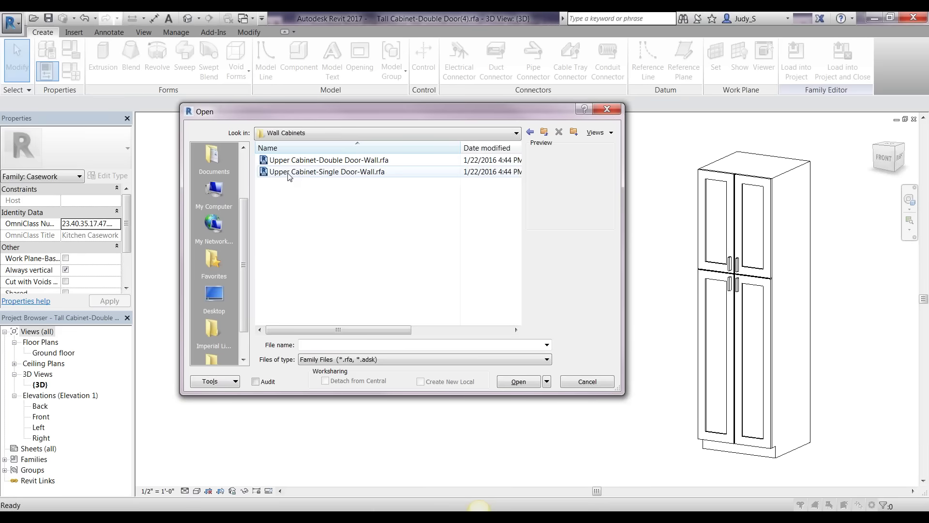
double_click(288, 173)
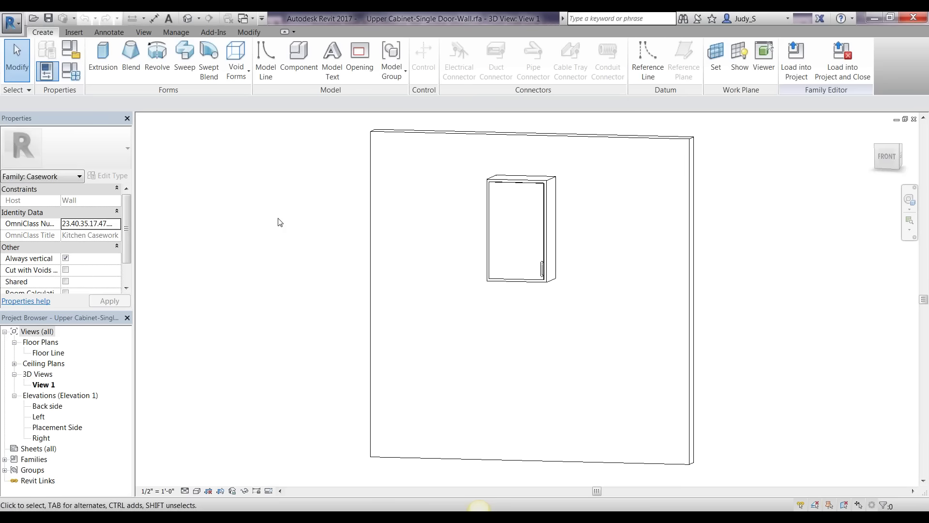
Save the wall cabinet family under the name Upper Cabinet-Single Door-Wall ADSK.rfa in the Wall Cabinets folder
left_click(11, 22)
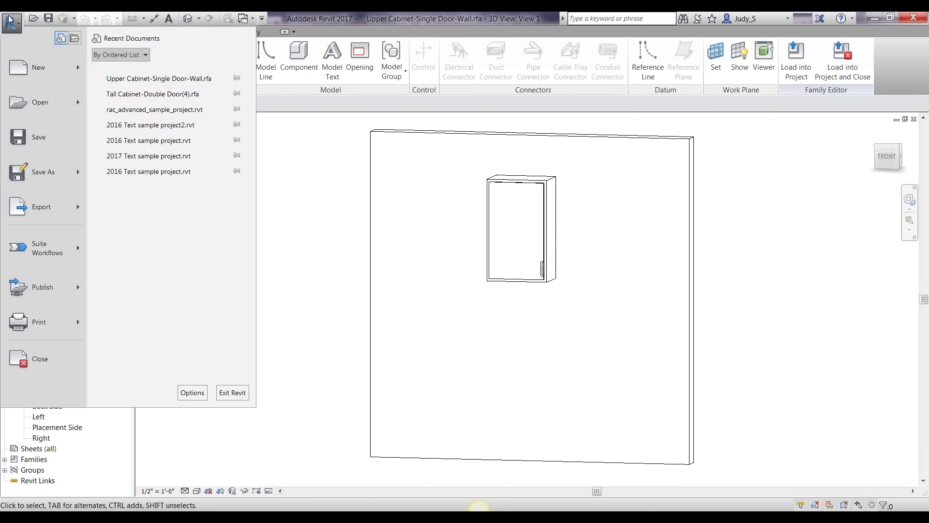
mouse_move(43, 173)
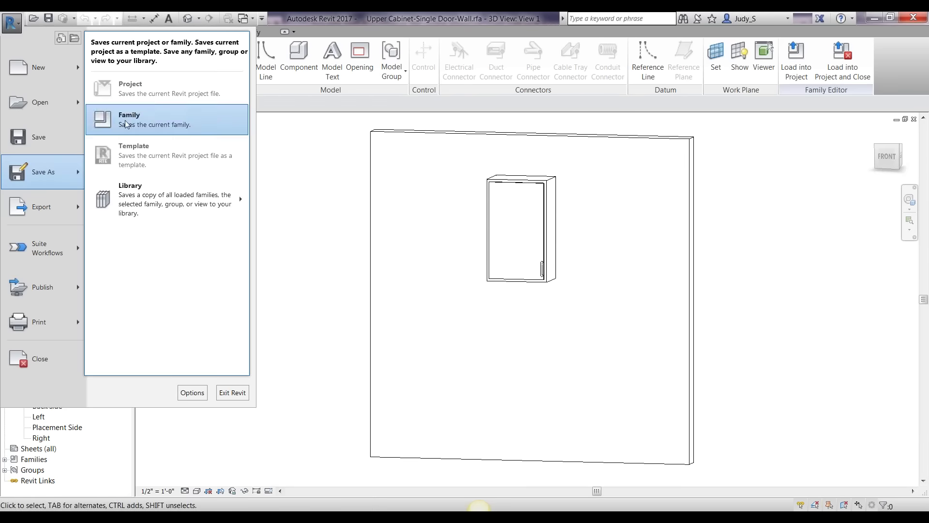
left_click(177, 124)
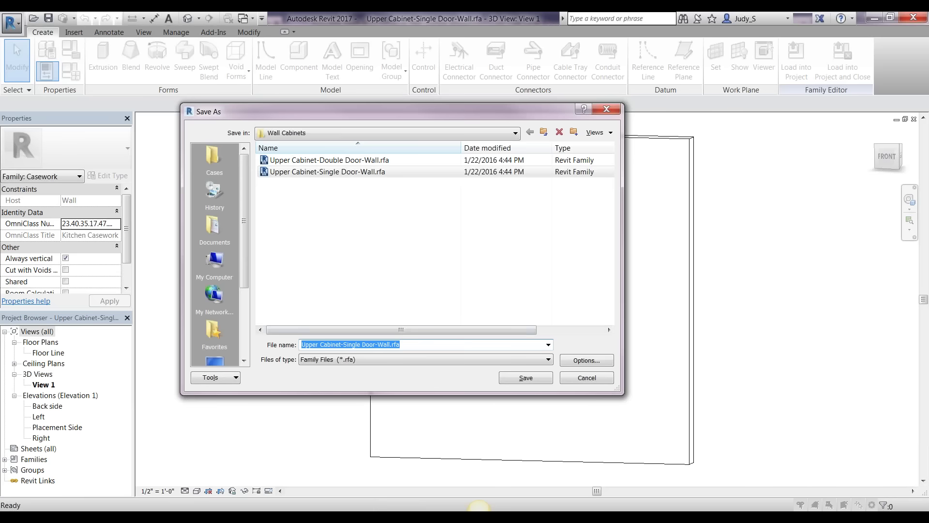
left_click(391, 344)
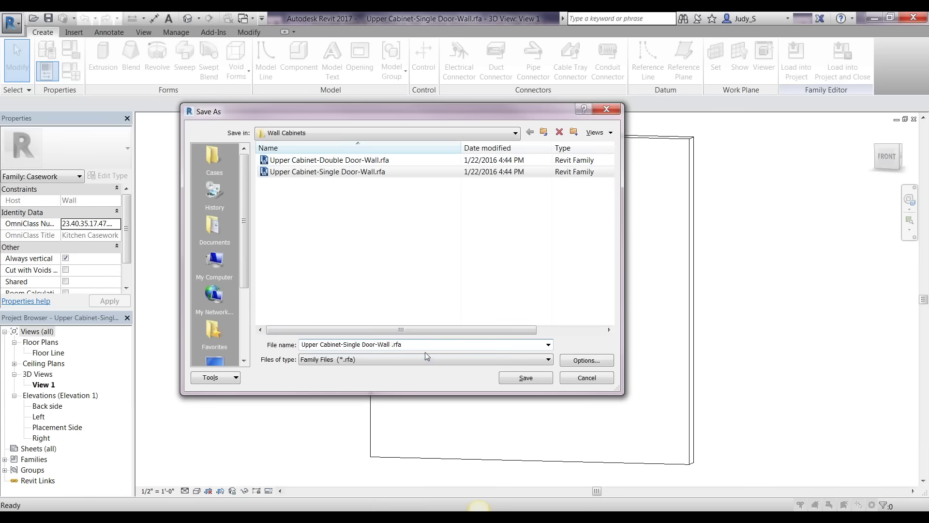
type("ADSK")
left_click(524, 378)
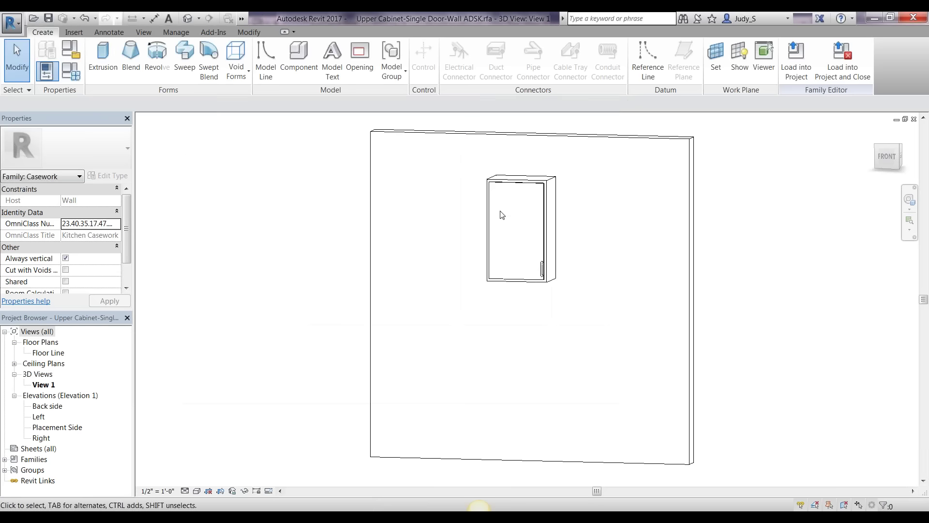
Look through the Casework library's Wall Cabinets folder for the saved family files without opening any
left_click(12, 24)
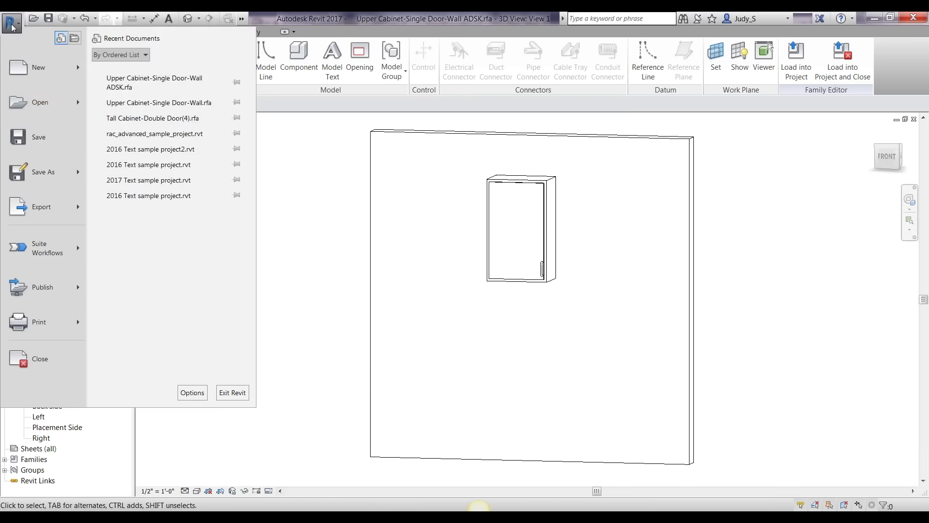
mouse_move(39, 102)
left_click(131, 89)
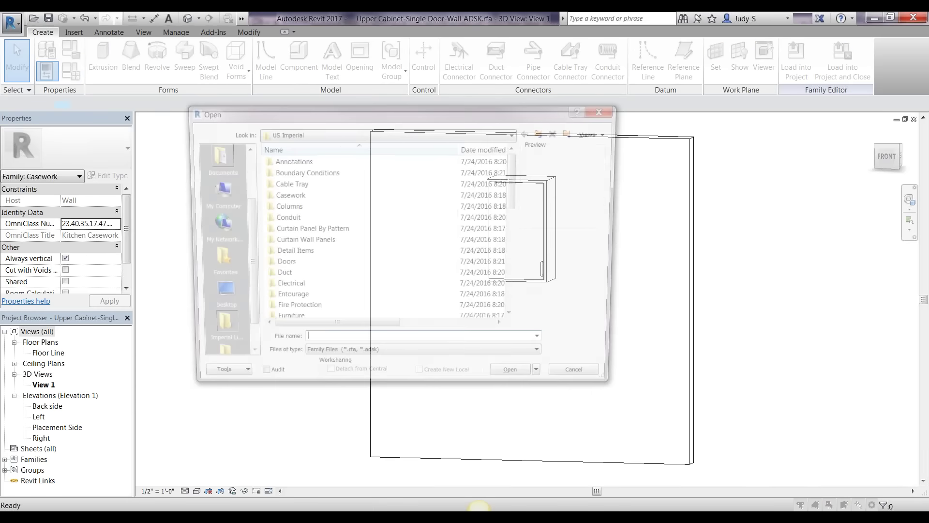
double_click(291, 195)
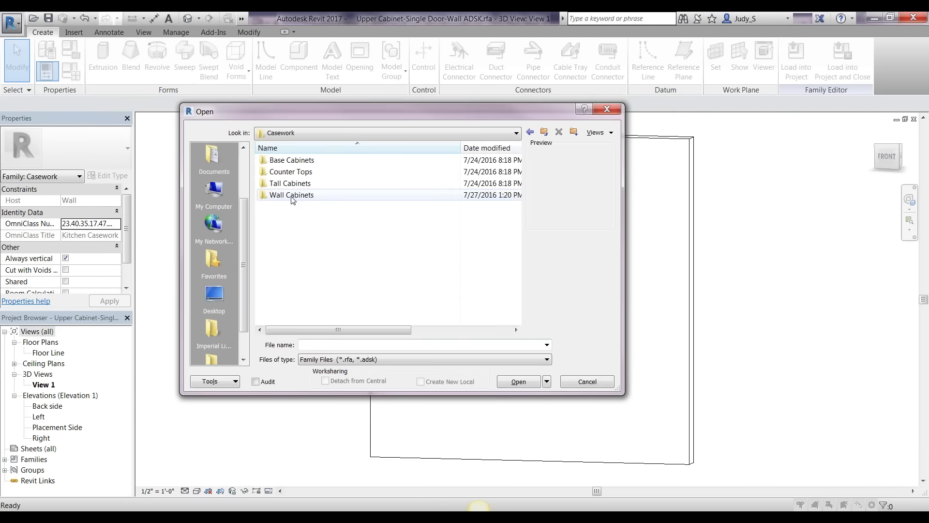
double_click(292, 196)
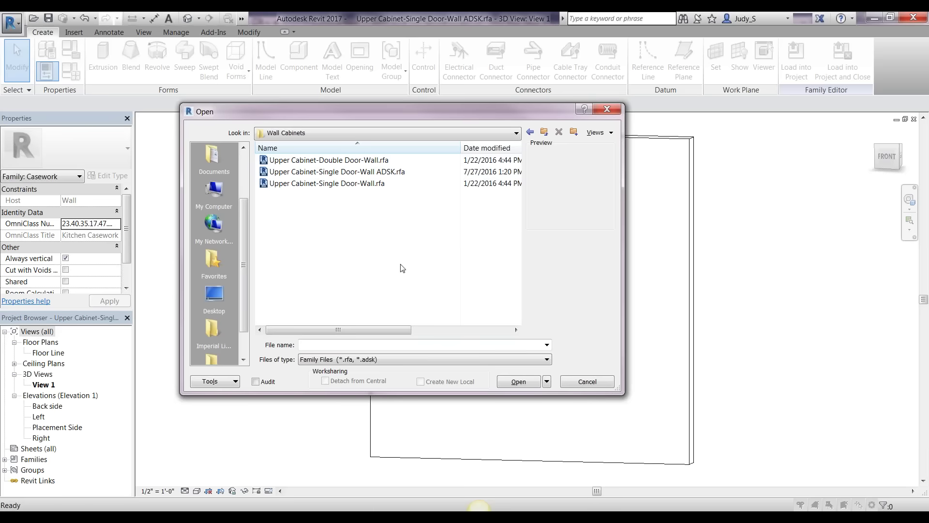
left_click(603, 381)
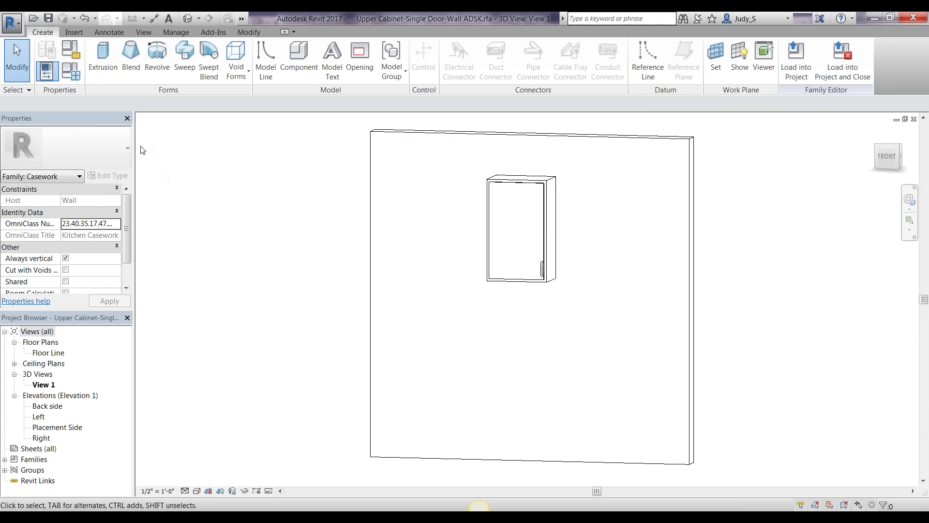
Close the wall cabinet family and Tall Cabinet-Double Door(4).rfa, discarding the tall cabinet's changes
left_click(11, 22)
left_click(44, 359)
left_click(13, 21)
left_click(43, 358)
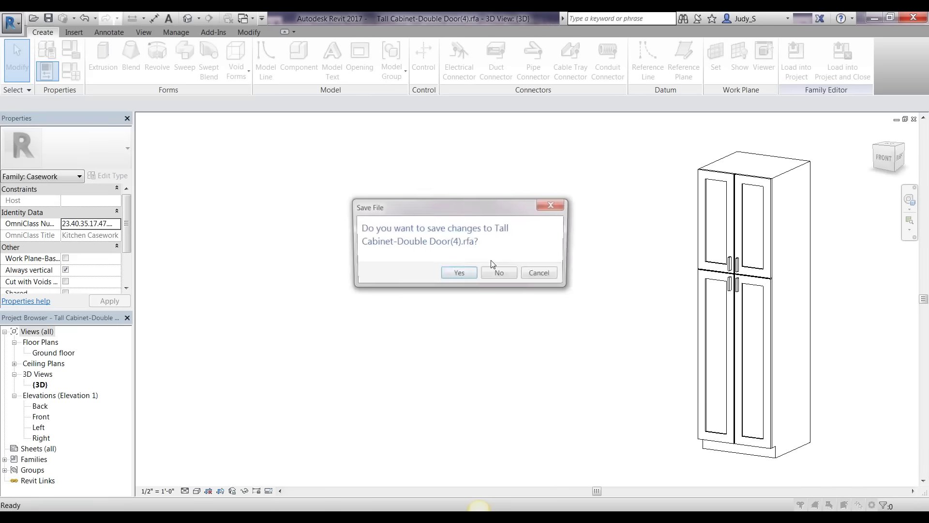
left_click(498, 273)
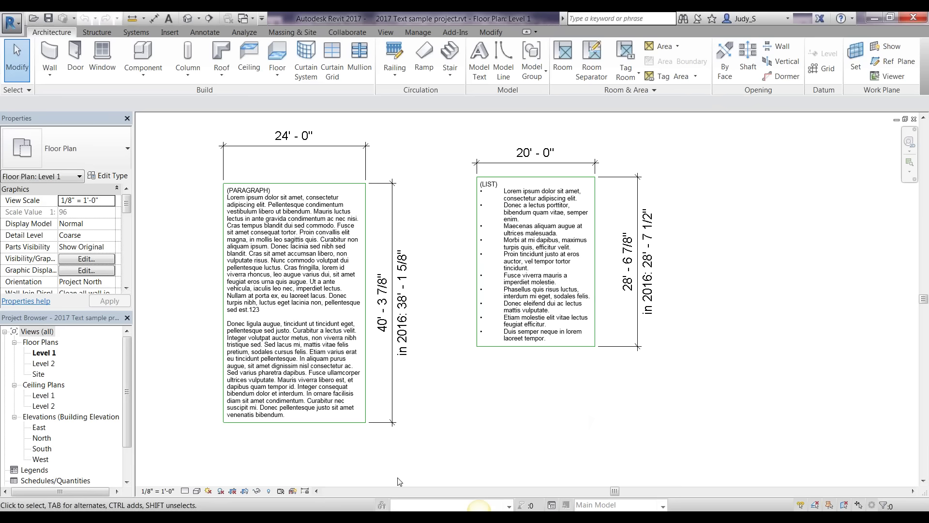
Switch to Chrome and read the Text Measurement section of the Upgrade Information for Revit 2017 article
mouse_move(152, 517)
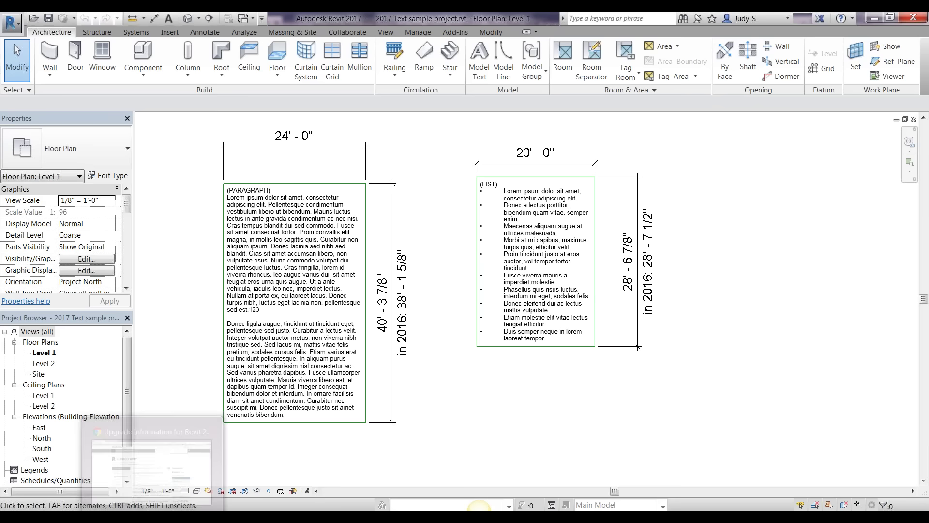
left_click(479, 507)
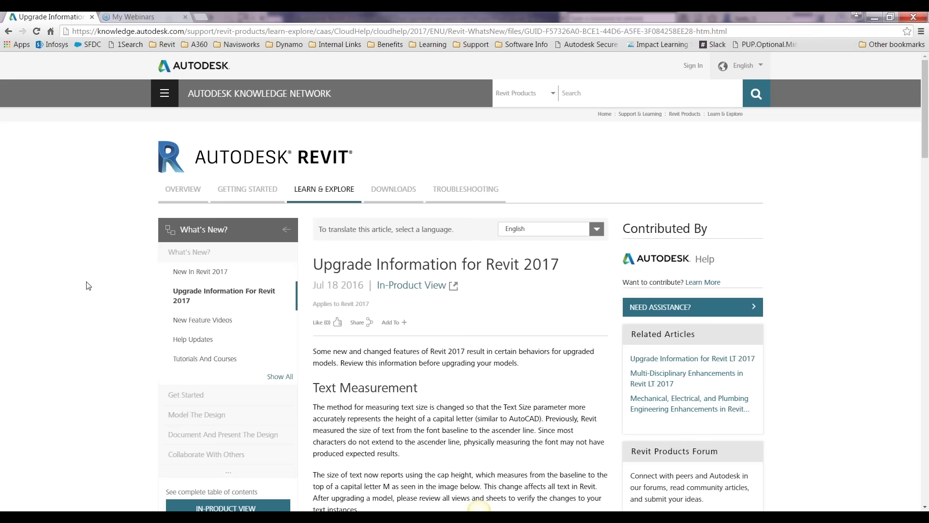
scroll(87, 284, "down", 2)
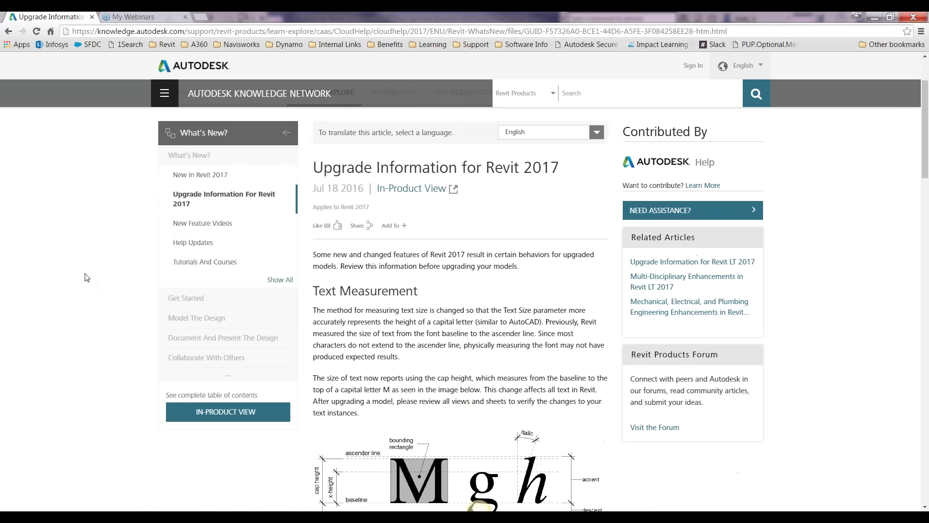
scroll(90, 277, "up", 2)
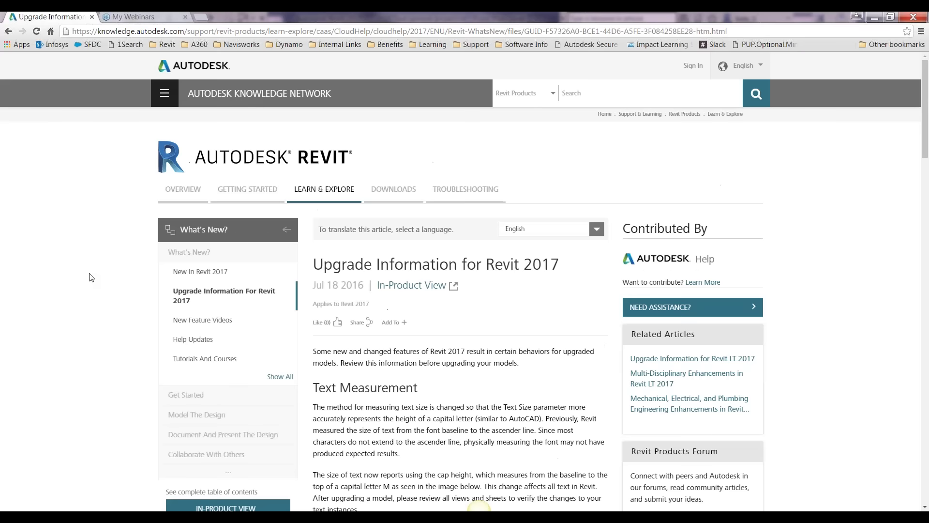
scroll(88, 274, "down", 1)
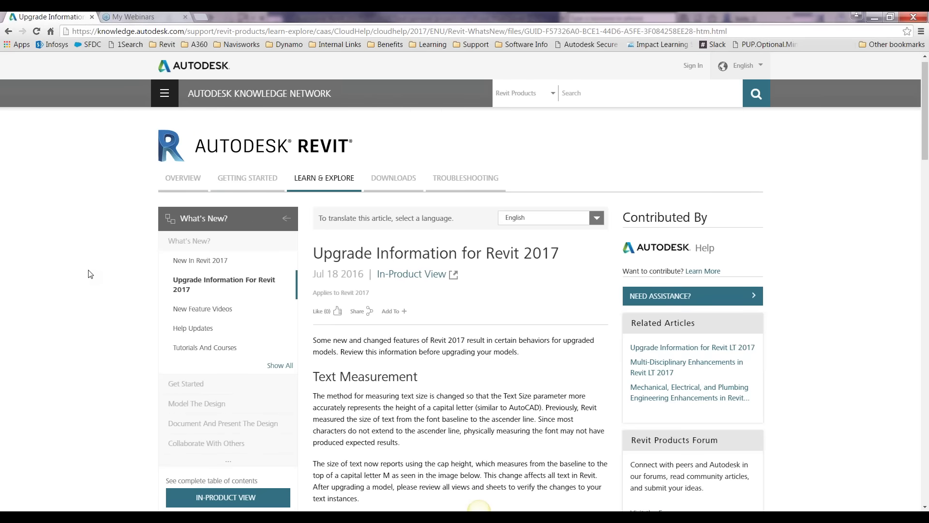
scroll(89, 274, "down", 4)
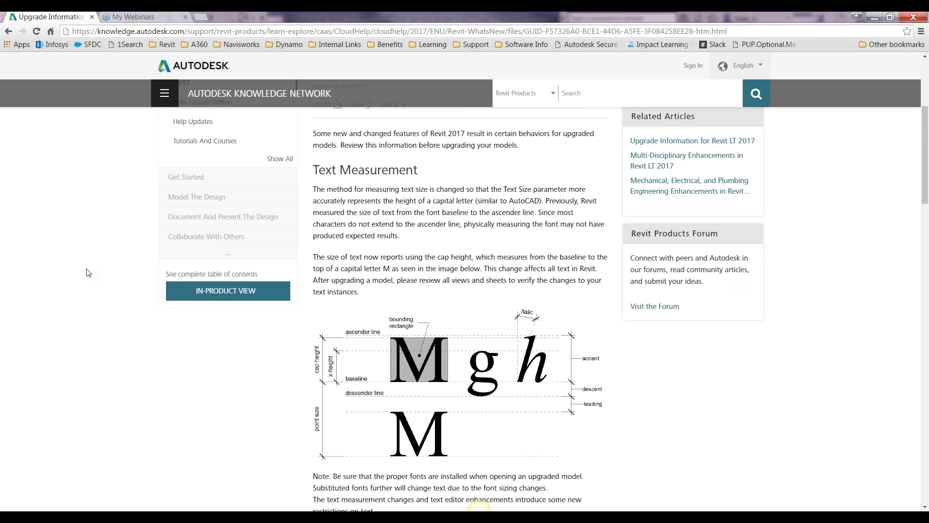
scroll(88, 273, "down", 1)
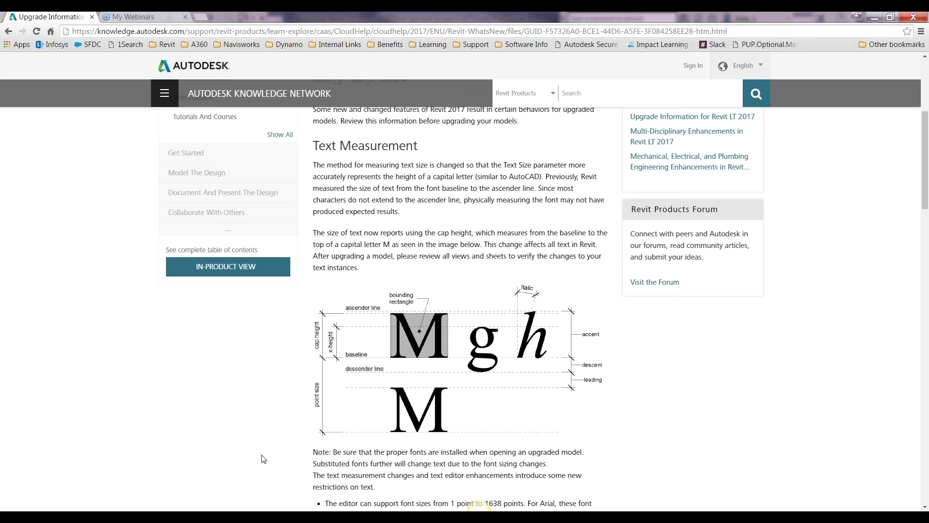
Switch to Revit 2016 and inspect the paragraph and list text notes in the Level 1 floor plan
mouse_move(356, 517)
mouse_move(389, 517)
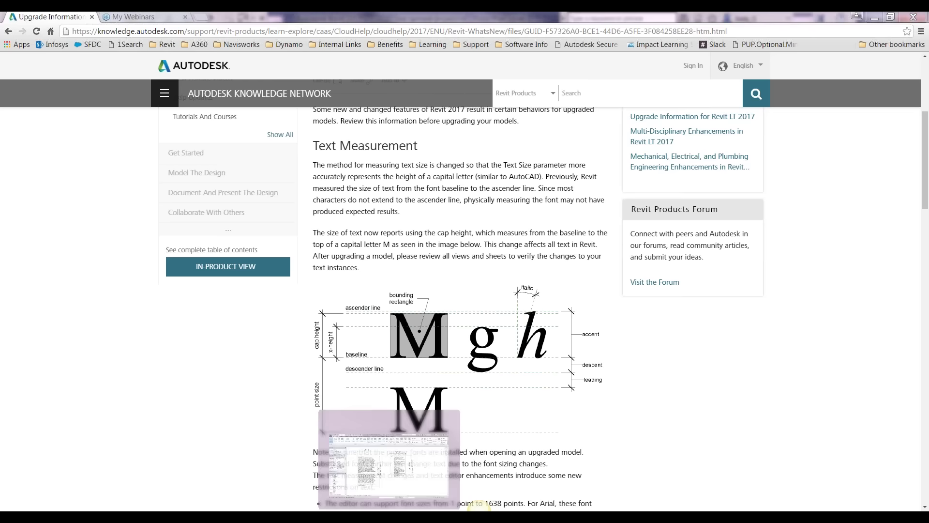
left_click(389, 465)
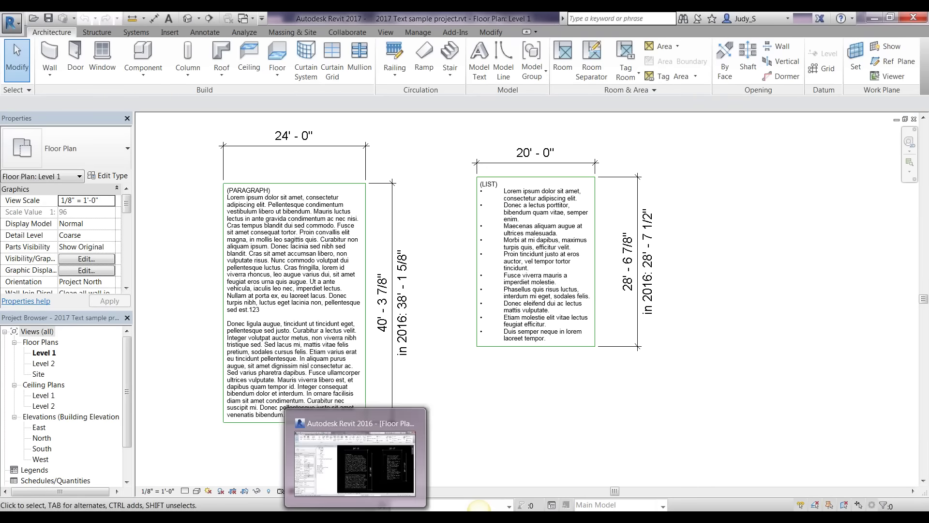
left_click(355, 464)
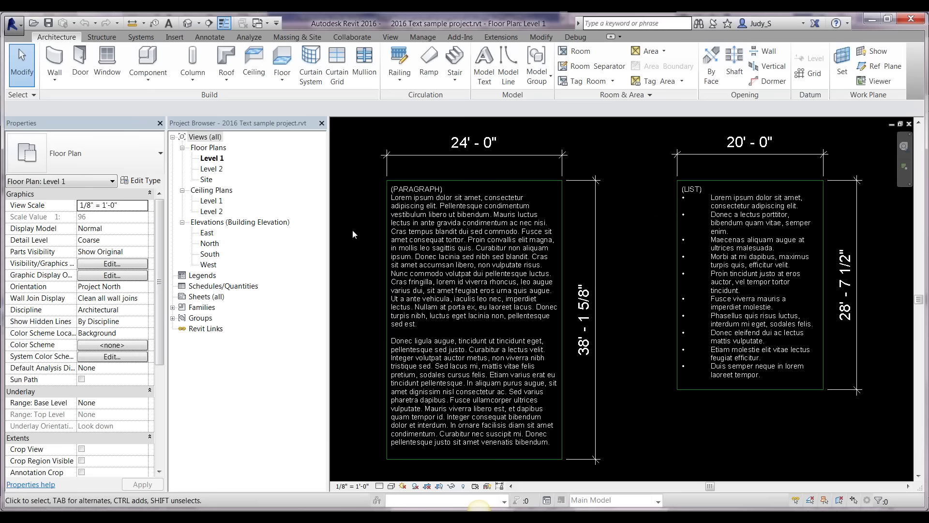
left_click(454, 244)
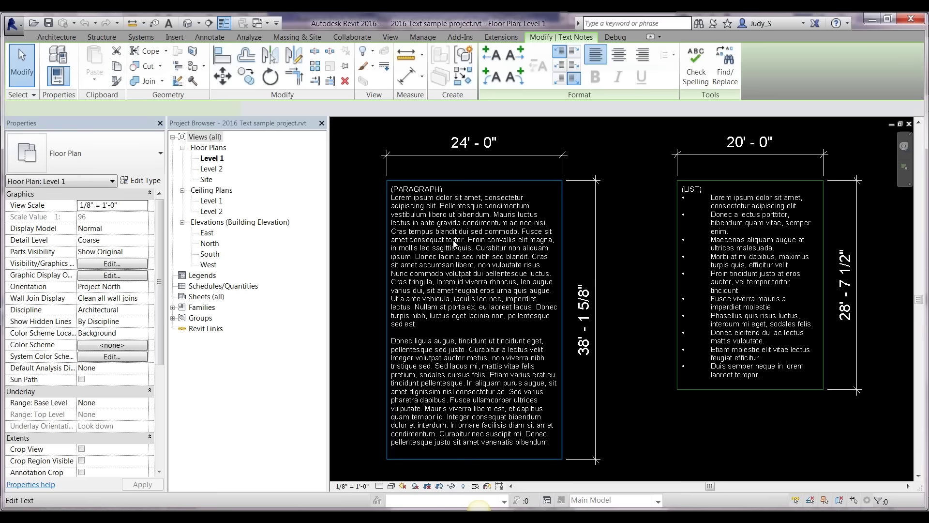
key("Escape")
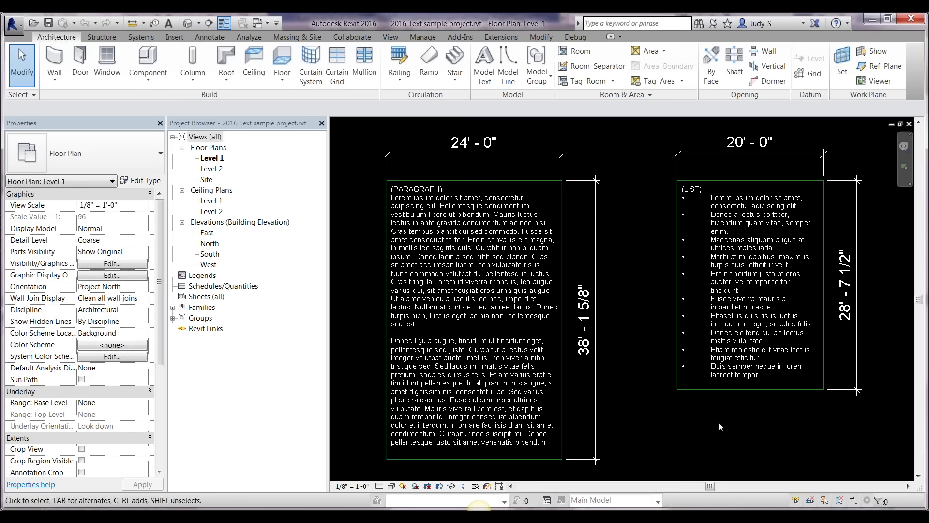
left_click(469, 376)
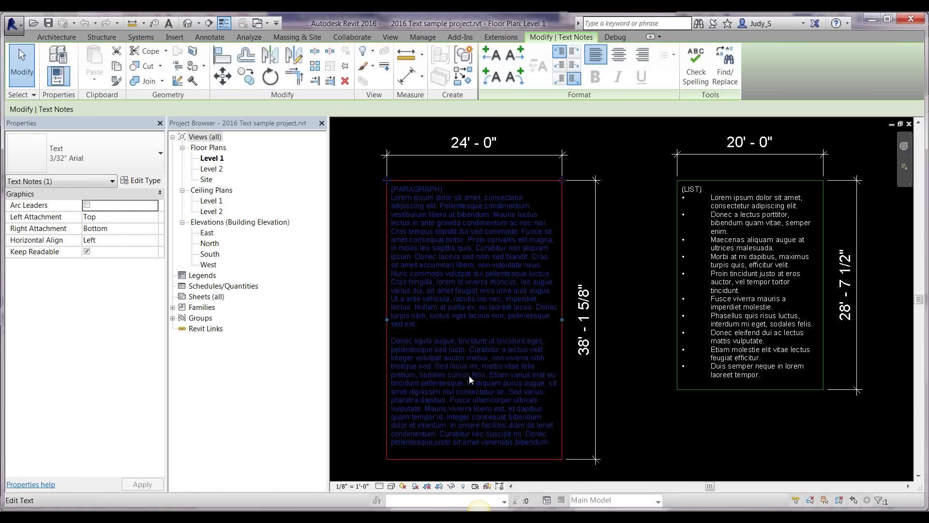
left_click(634, 259)
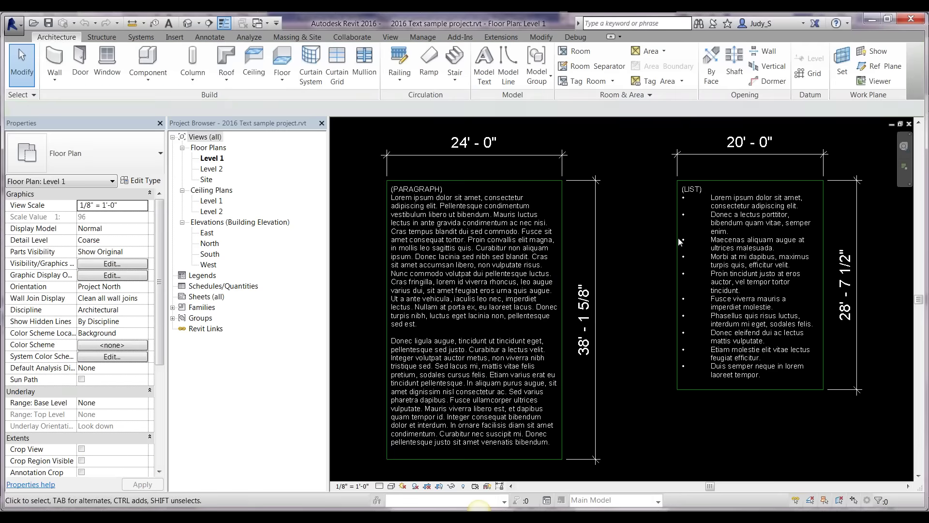
left_click(765, 267)
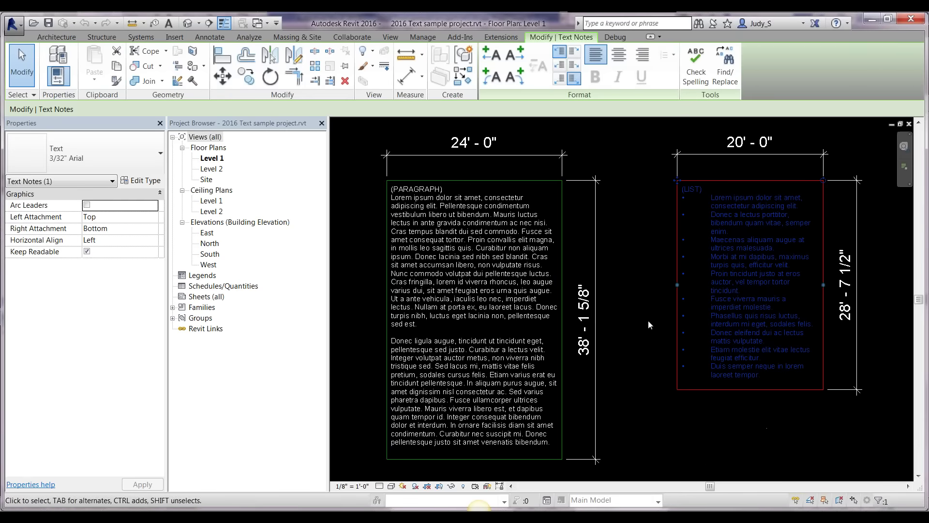
left_click(624, 298)
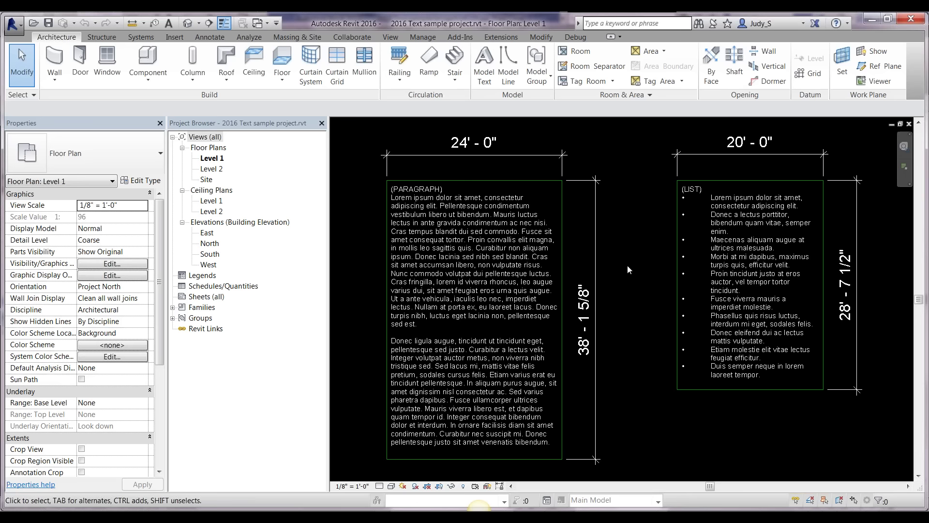
Switch to Revit 2017 and inspect the list text note in 2017 Text sample project.rvt for comparison
mouse_move(389, 517)
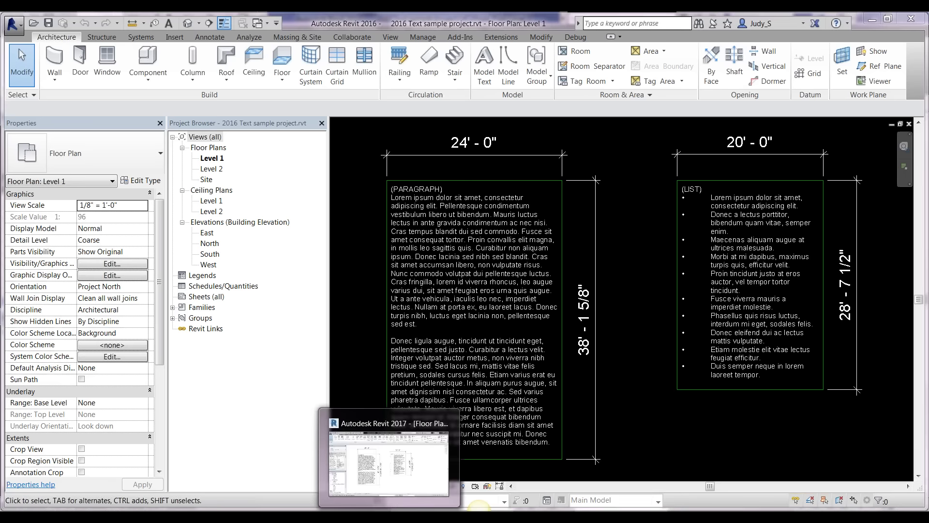
left_click(389, 463)
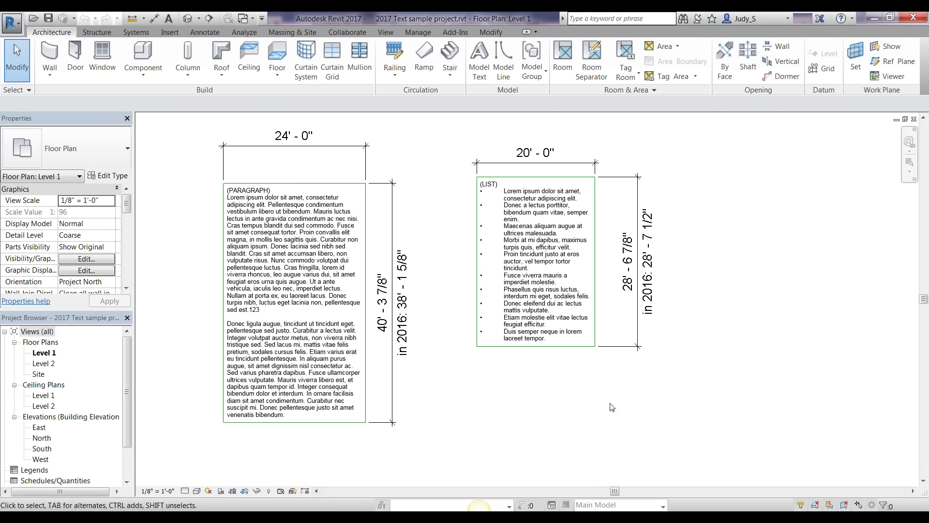
left_click(554, 289)
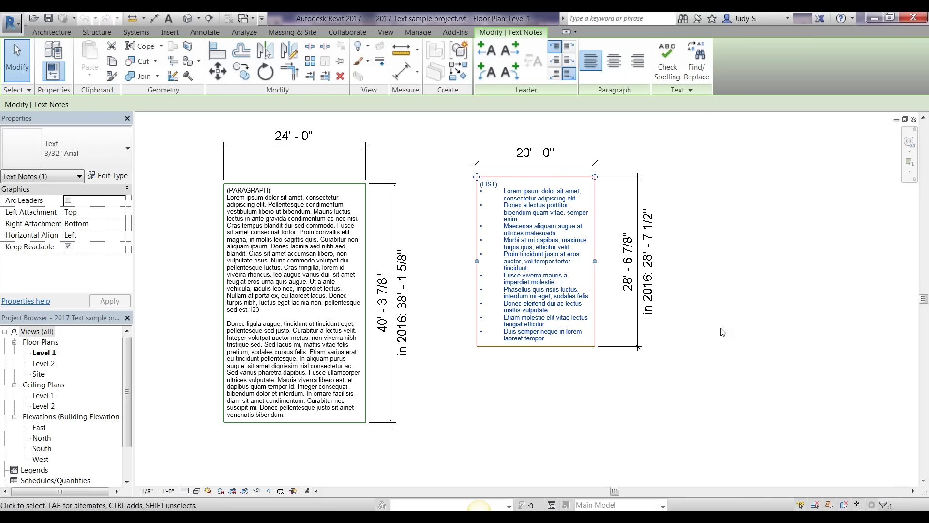
left_click(726, 348)
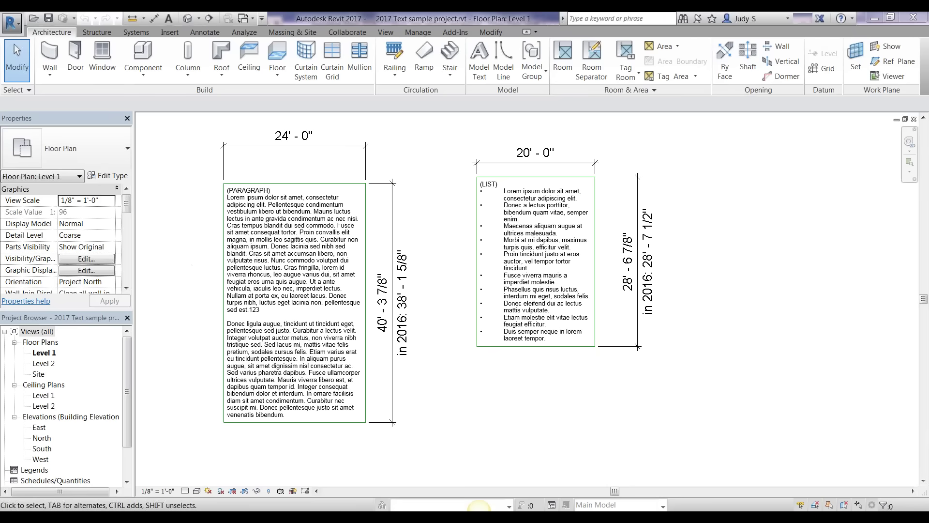
Open 2016 Text sample project.rvt from the user profile's My Documents folder, choosing to continue opening the file
left_click(11, 21)
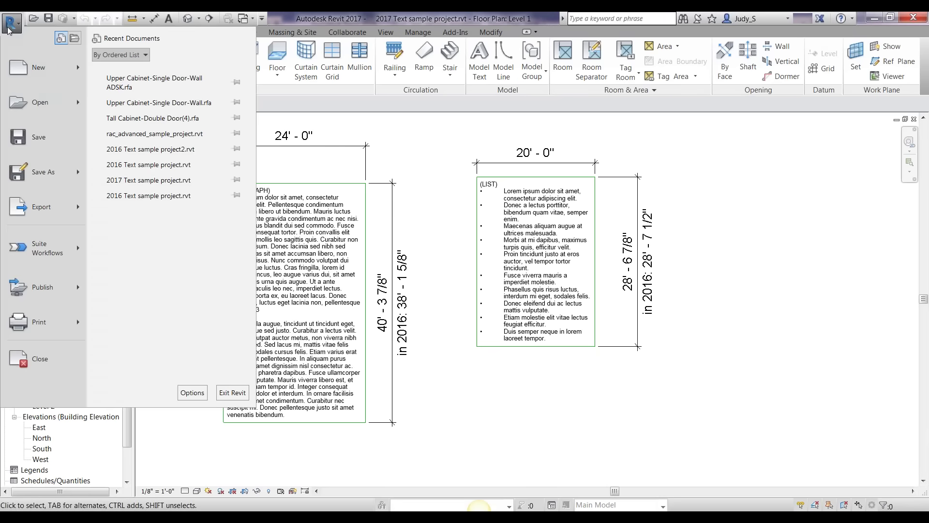
left_click(29, 95)
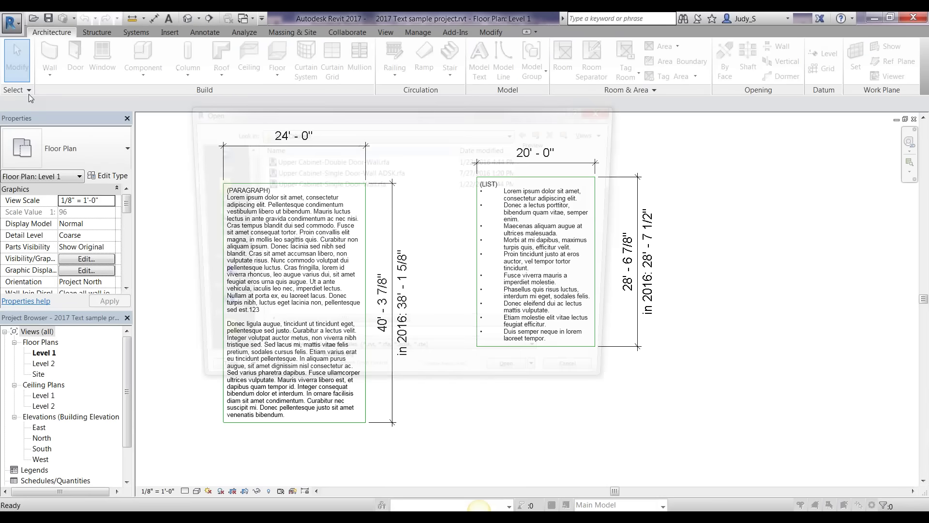
left_click_drag(247, 229, 304, 135)
left_click(304, 134)
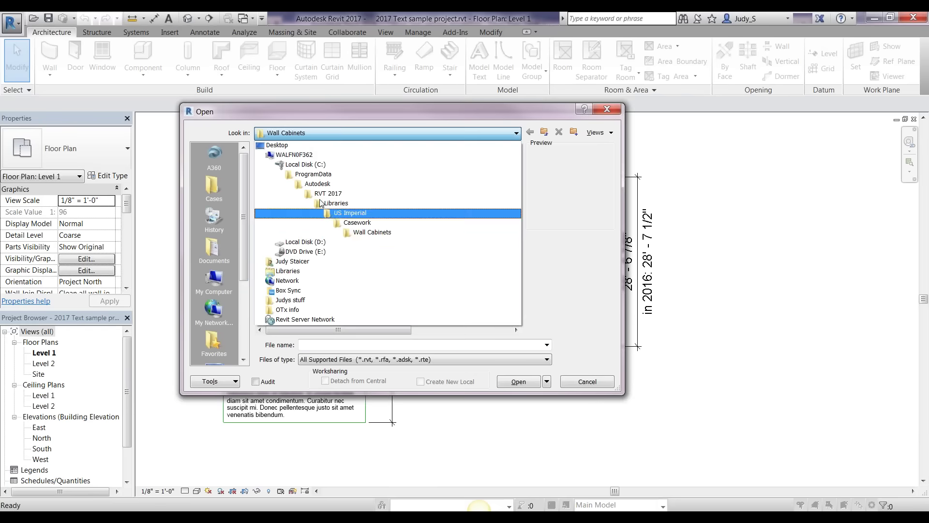
left_click(305, 164)
double_click(295, 311)
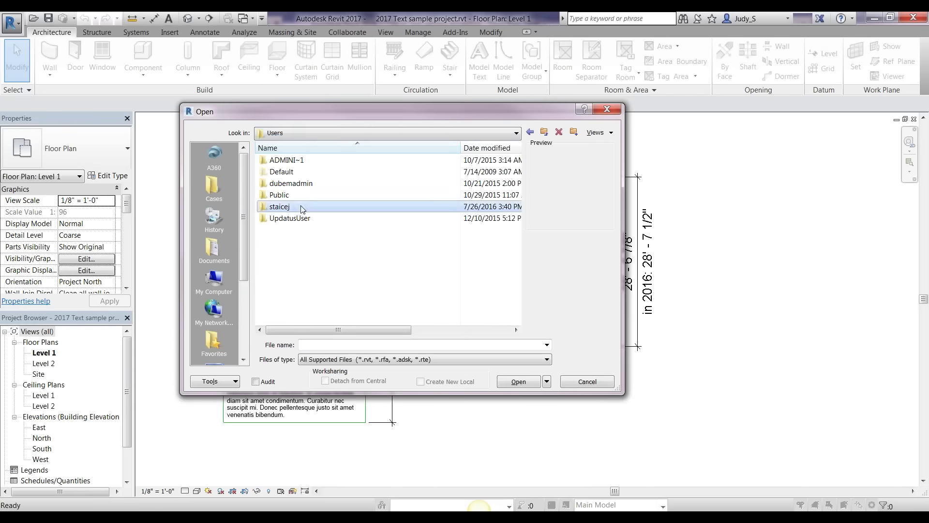
double_click(301, 207)
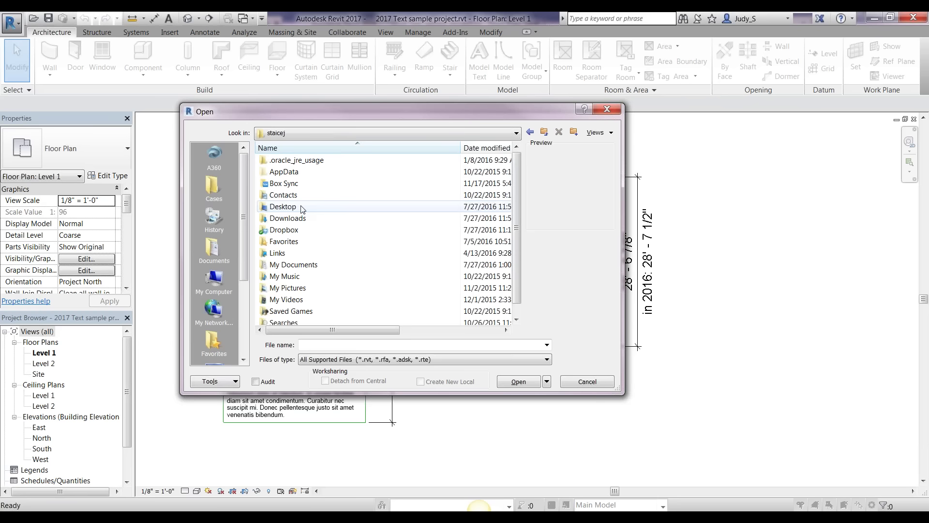
double_click(293, 264)
scroll(507, 235, "down", 1)
left_click(310, 310)
left_click(520, 382)
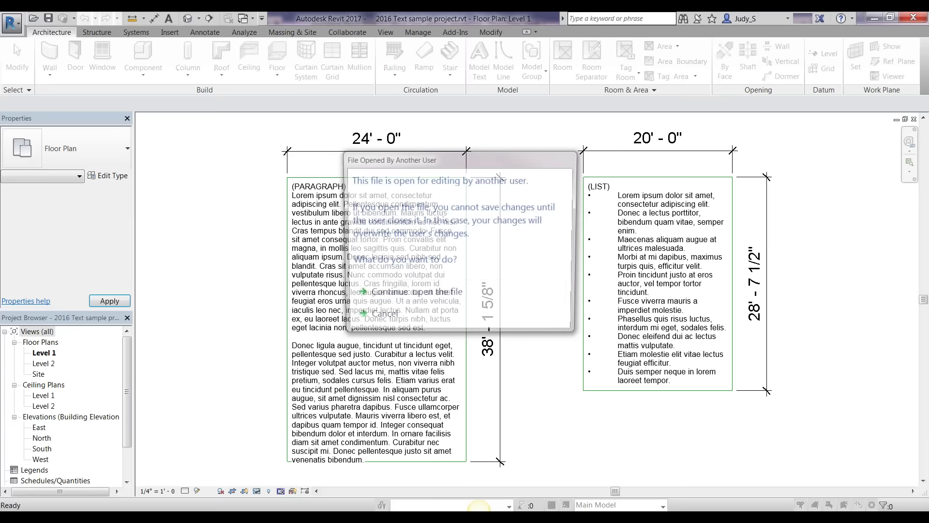
left_click(416, 291)
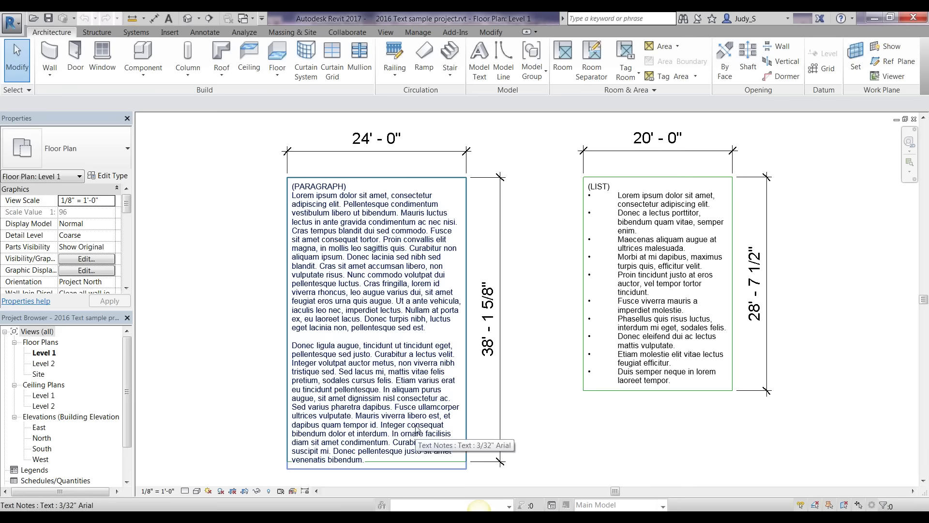
scroll(685, 358, "up", 2)
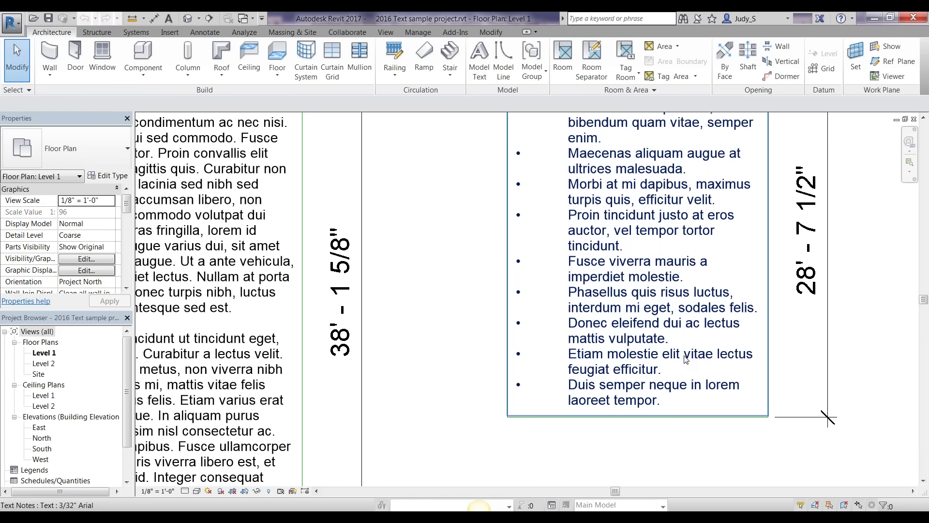
Inspect how the list and paragraph text notes fit their green borders in the upgraded 2016 Text sample project.rvt
left_click(686, 358)
scroll(686, 358, "up", 2)
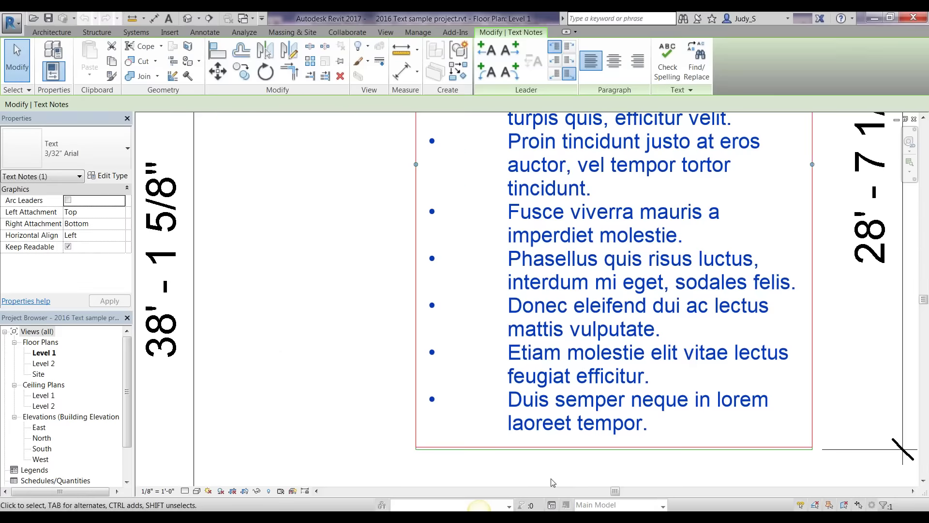
scroll(490, 398, "down", 2)
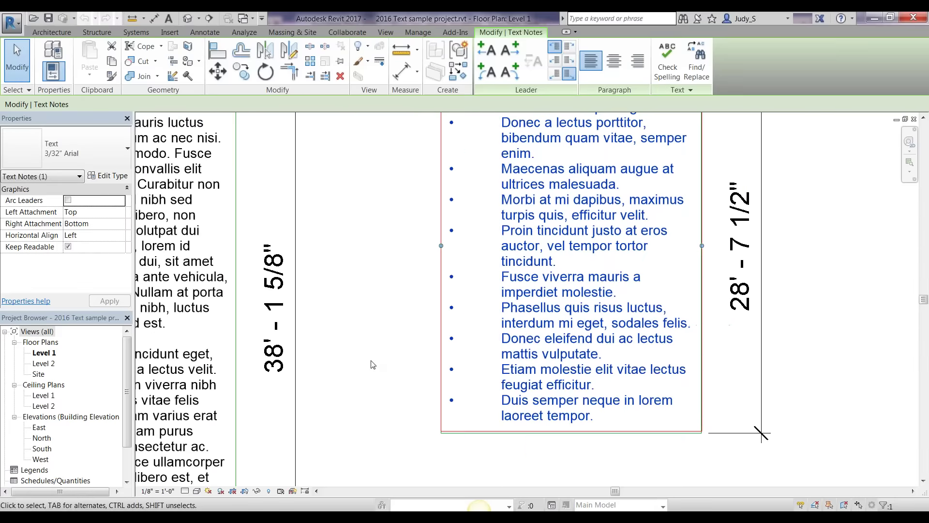
scroll(372, 364, "down", 1)
middle_click_drag(372, 364, 508, 364)
scroll(492, 348, "down", 1)
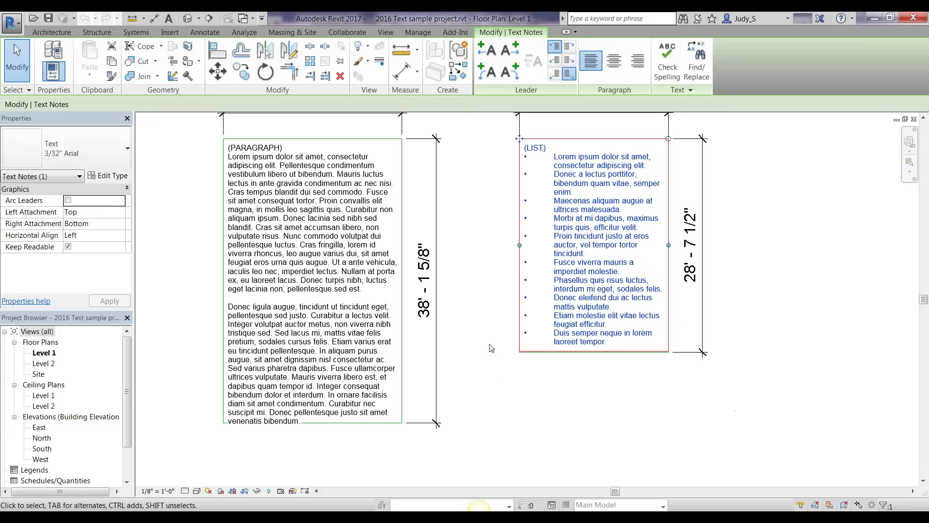
scroll(491, 348, "down", 1)
left_click(528, 422)
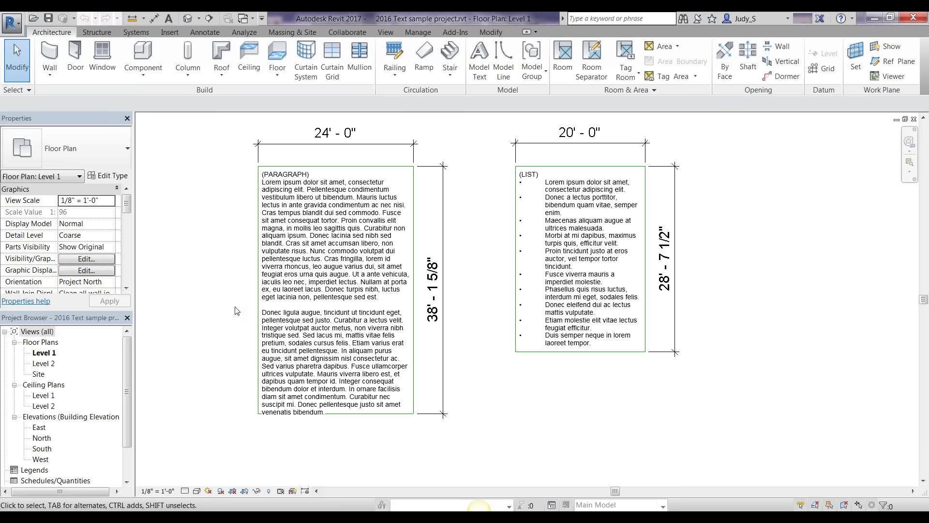
left_click(288, 319)
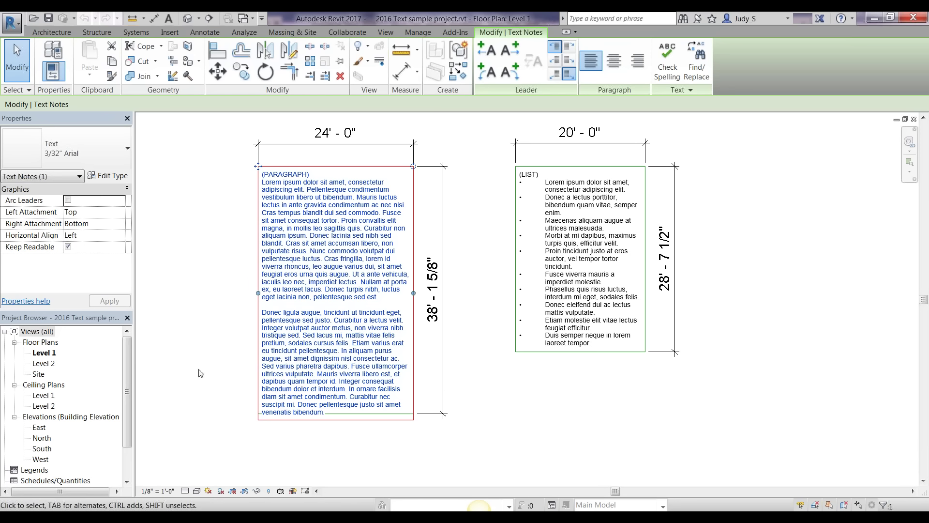
left_click(215, 226)
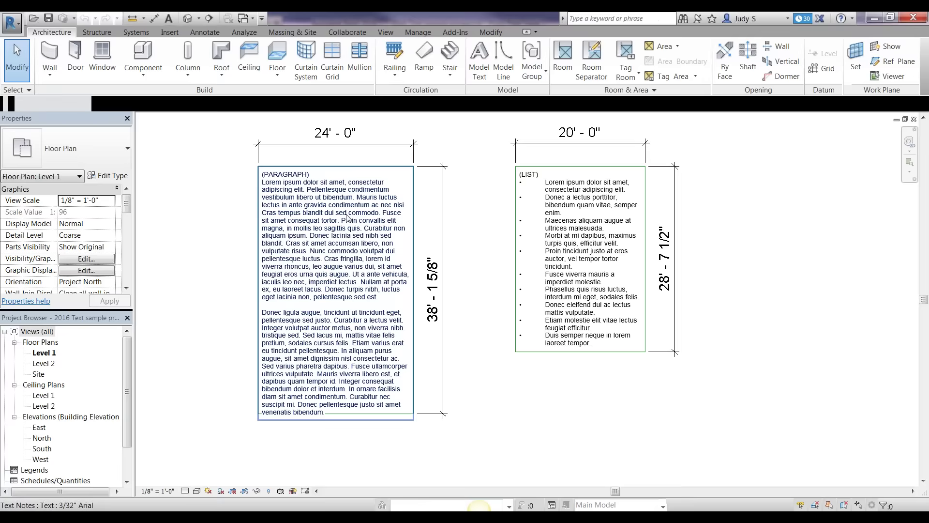
Clear the selection and open 2017 Text sample project.rvt from the recent documents
key("Escape")
left_click(12, 22)
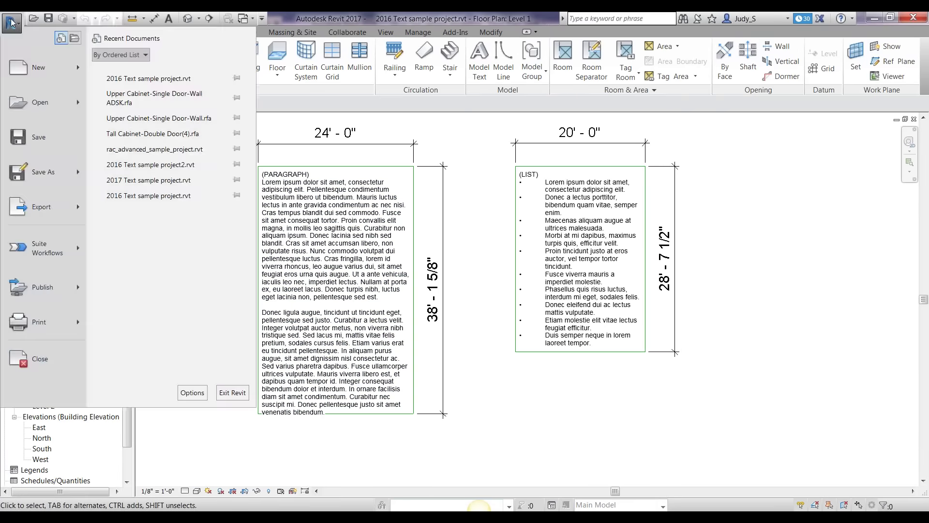
left_click(147, 180)
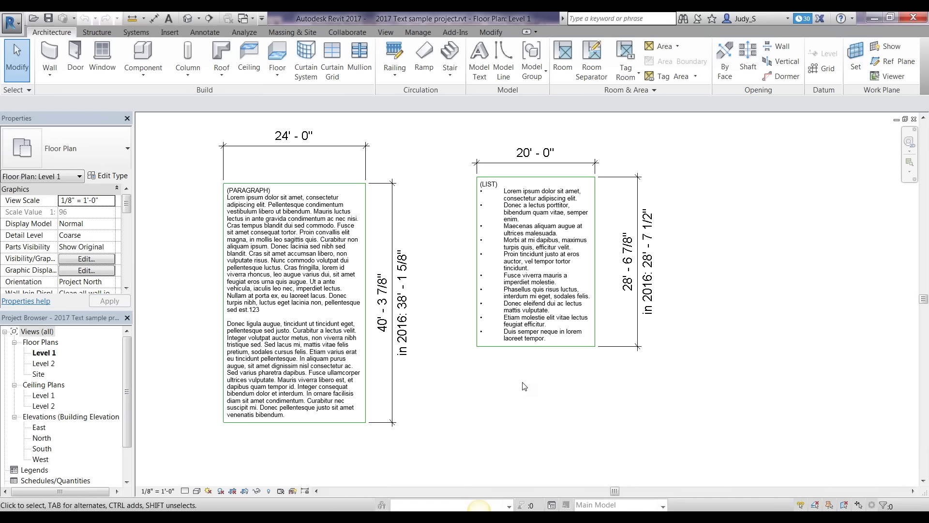
Switch to Revit 2016 and examine the paragraph note's line wrapping at different zoom levels, both selected and unselected
mouse_move(354, 517)
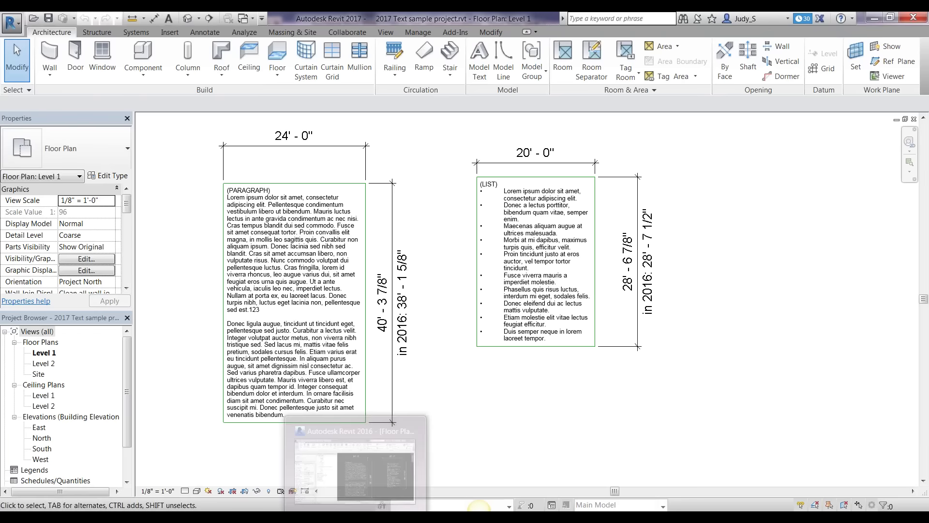
left_click(354, 517)
scroll(363, 341, "down", 4)
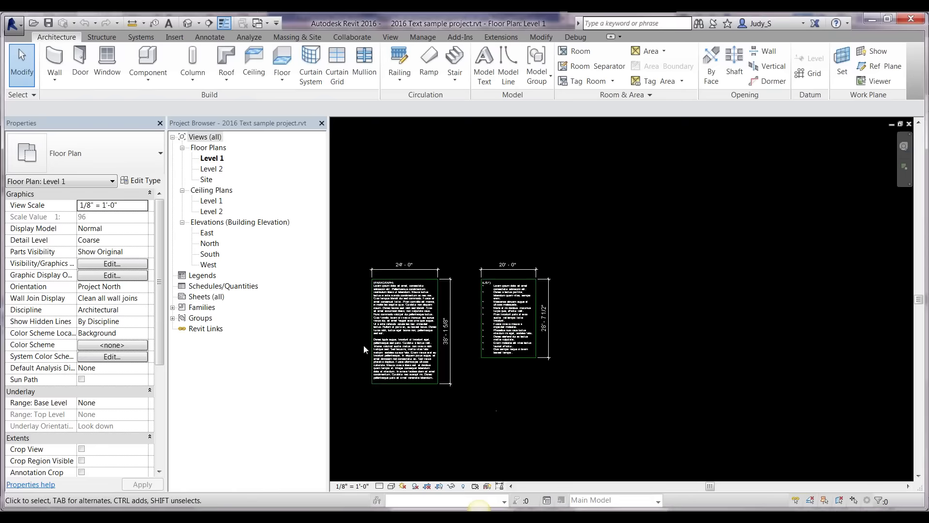
double_click(389, 346)
key("ctrl+a")
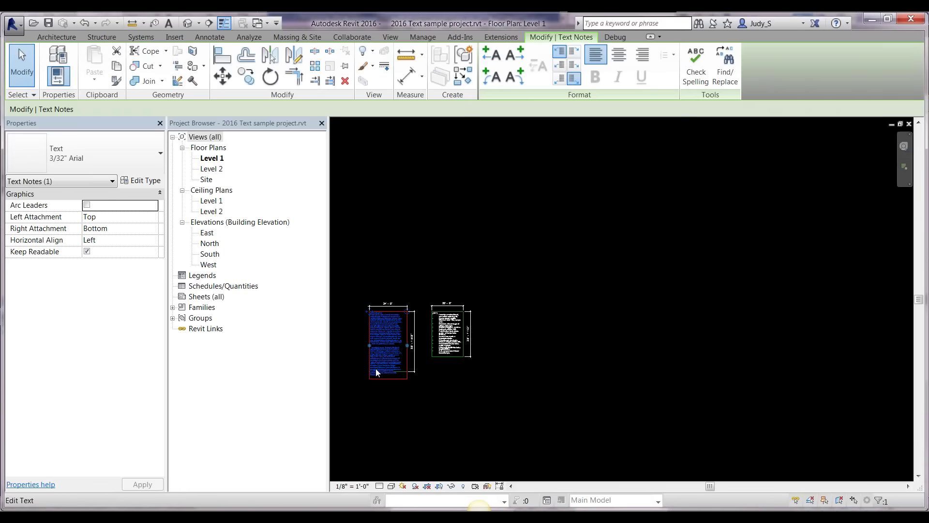
left_click(355, 353)
scroll(384, 416, "up", 5)
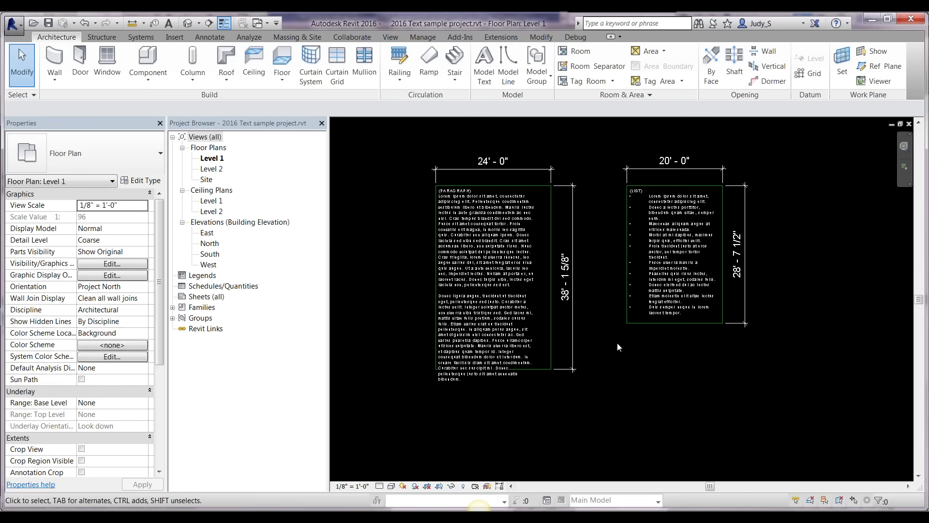
scroll(616, 336, "up", 2)
middle_click_drag(616, 336, 612, 370)
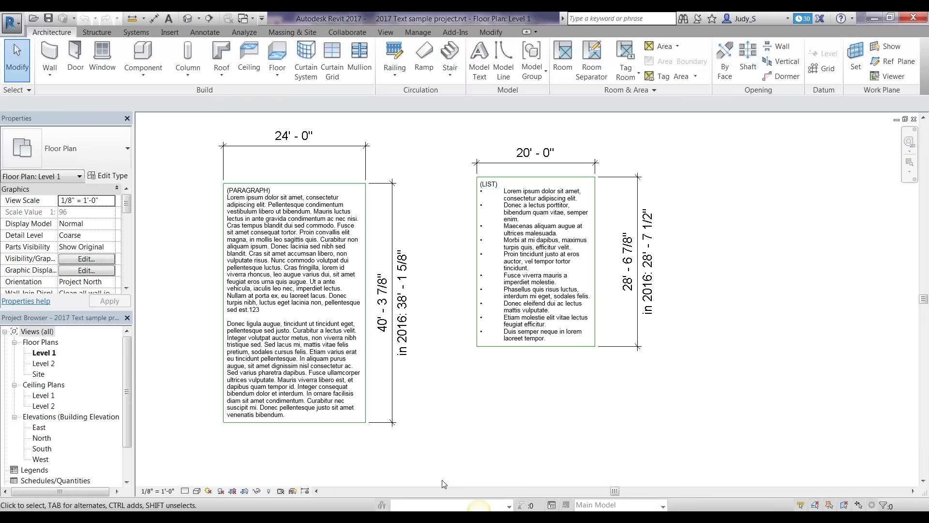
Switch back to Revit 2017 and examine the paragraph note's line wrapping at different zoom levels for comparison
double_click(270, 356)
scroll(179, 346, "down", 4)
left_click(251, 428)
scroll(251, 428, "down", 2)
left_click(251, 428)
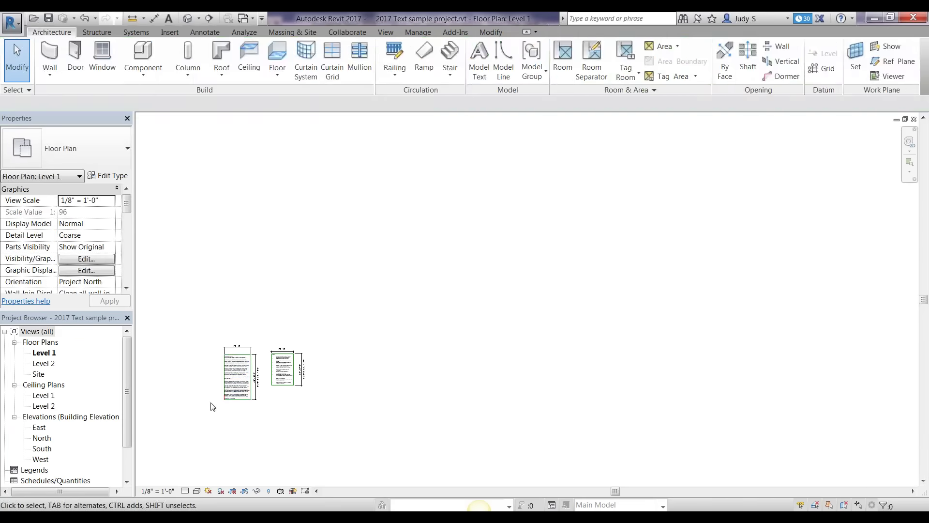
left_click(232, 387)
scroll(202, 385, "up", 2)
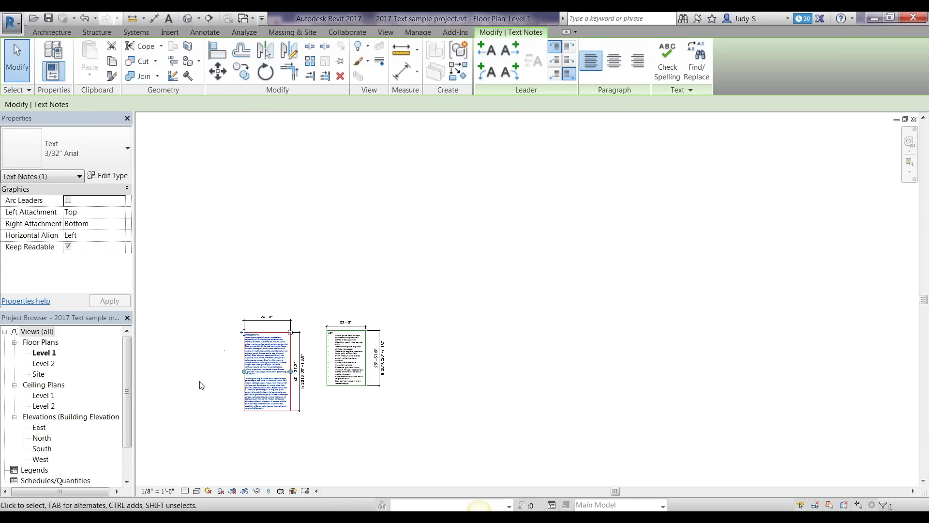
scroll(228, 382, "up", 4)
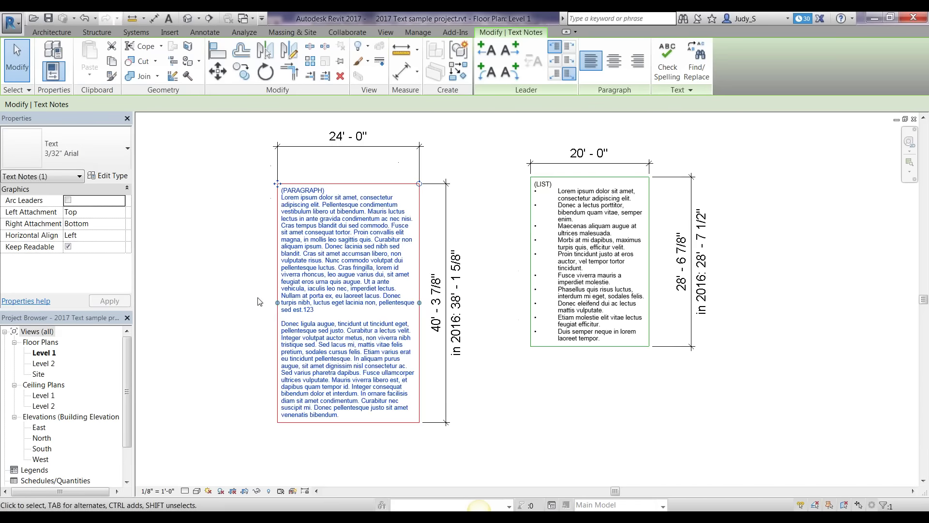
scroll(244, 304, "up", 2)
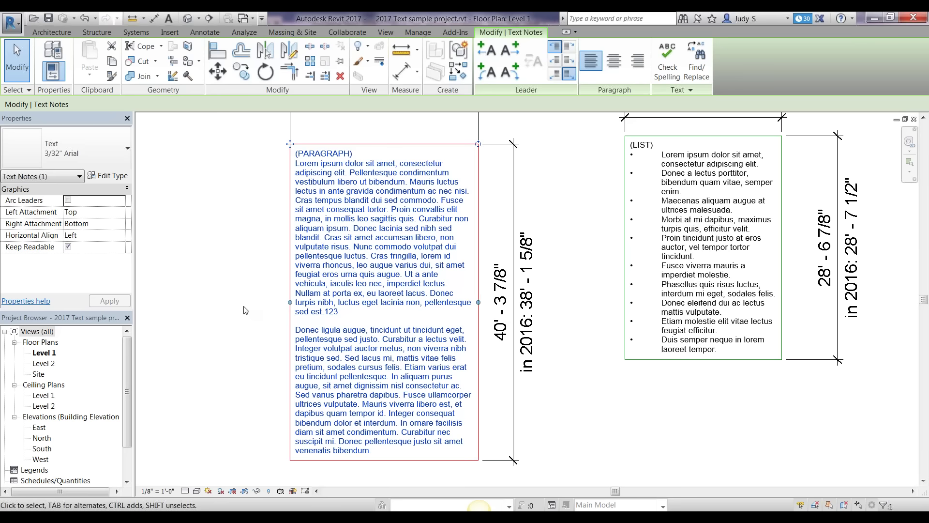
left_click(236, 347)
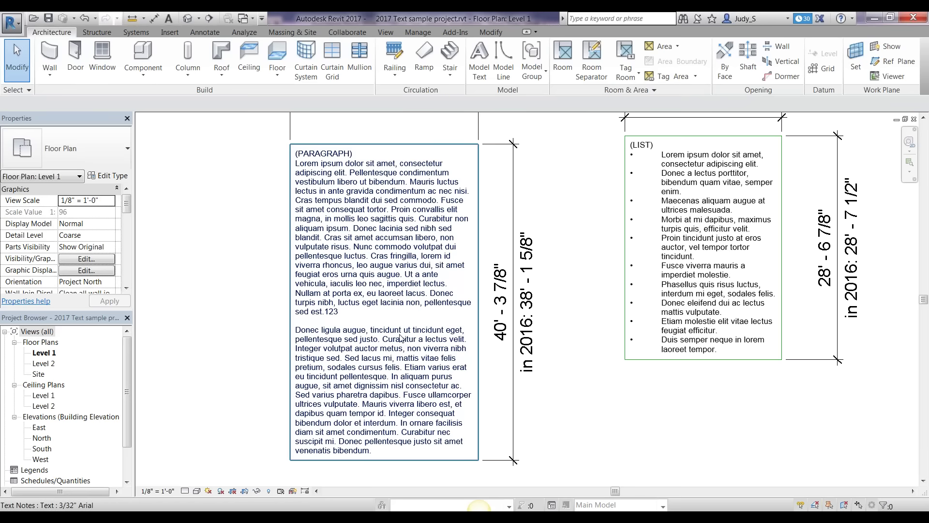
Insert a blank line after "consectetur ac." in the paragraph text note and save the edit
left_click(342, 334)
left_click(310, 338)
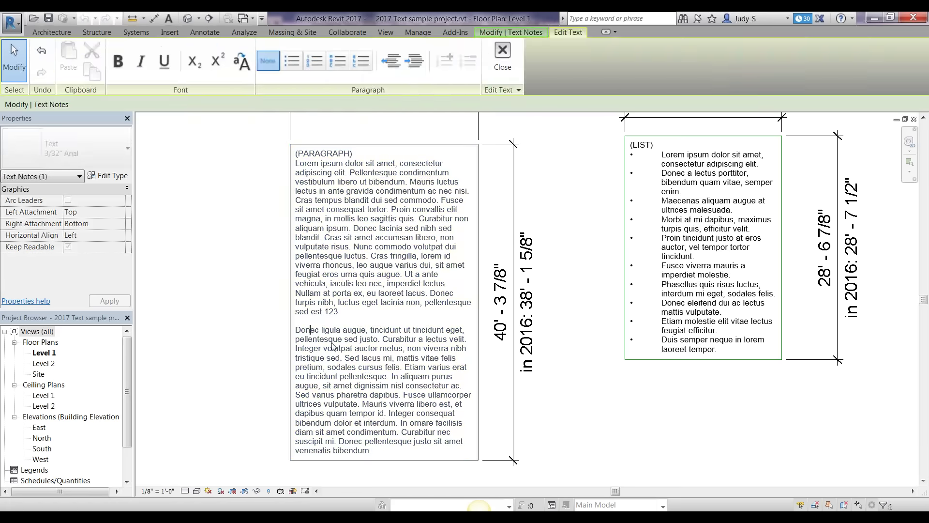
left_click(464, 387)
key("Return")
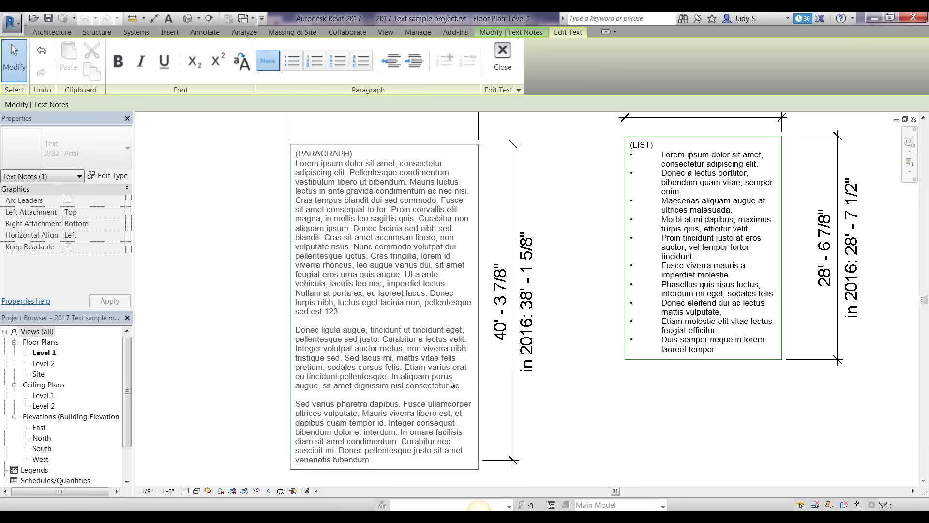
left_click(565, 406)
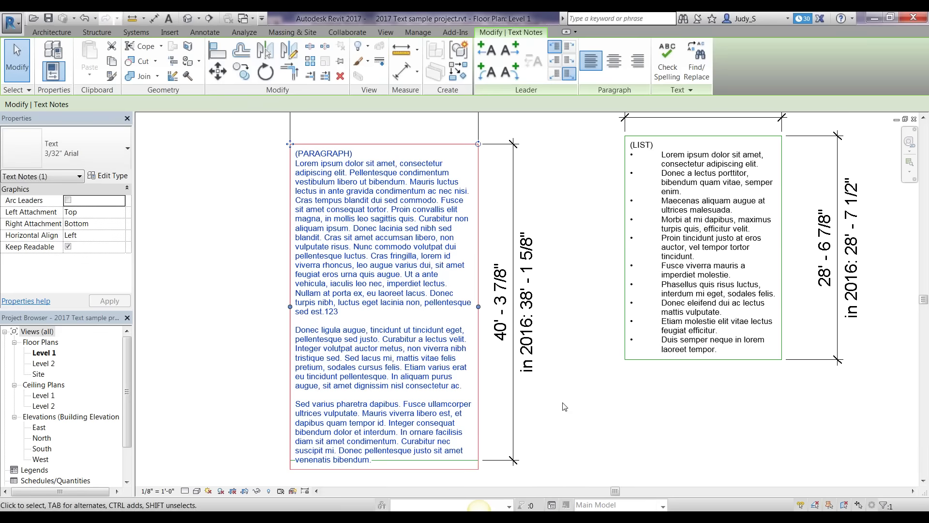
Remove the blank line after "consectetur ac." in the paragraph text note, then exit the editor without keeping the change
double_click(338, 348)
left_click(361, 367)
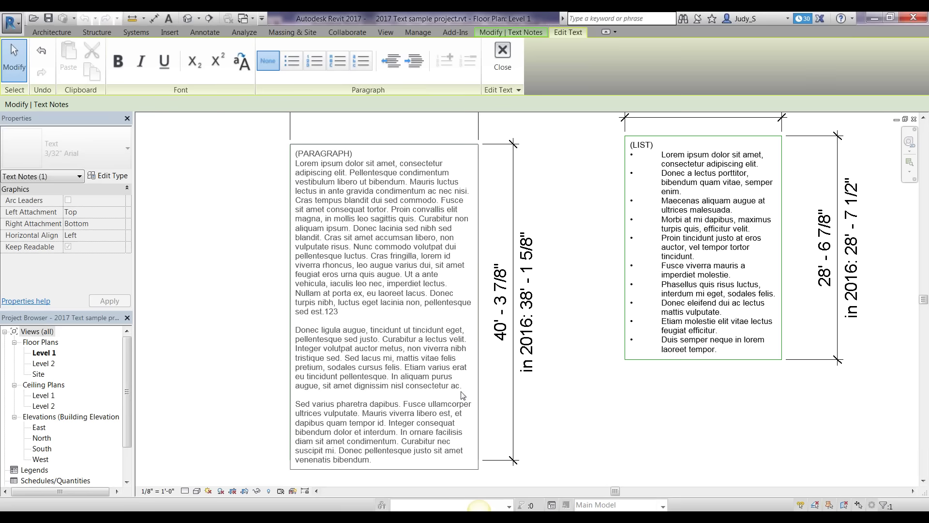
left_click_drag(462, 385, 466, 389)
key("Delete")
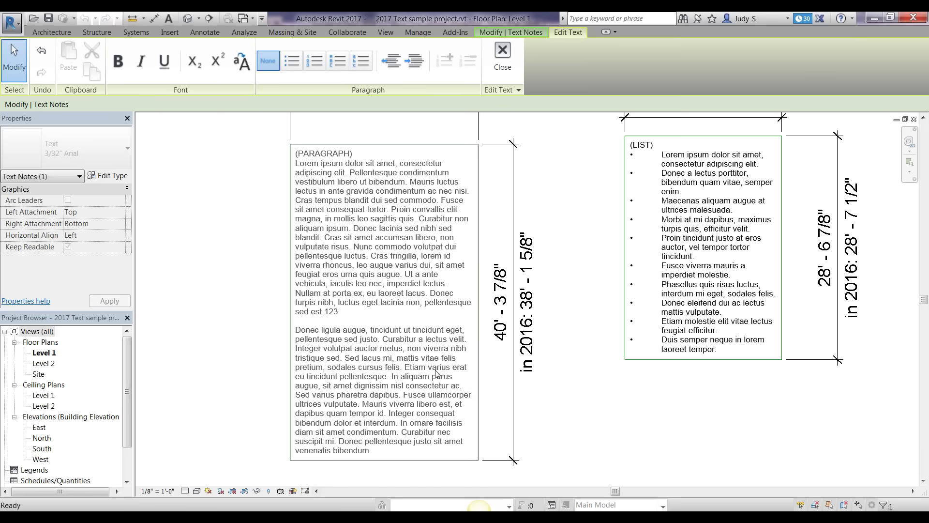
key("Escape")
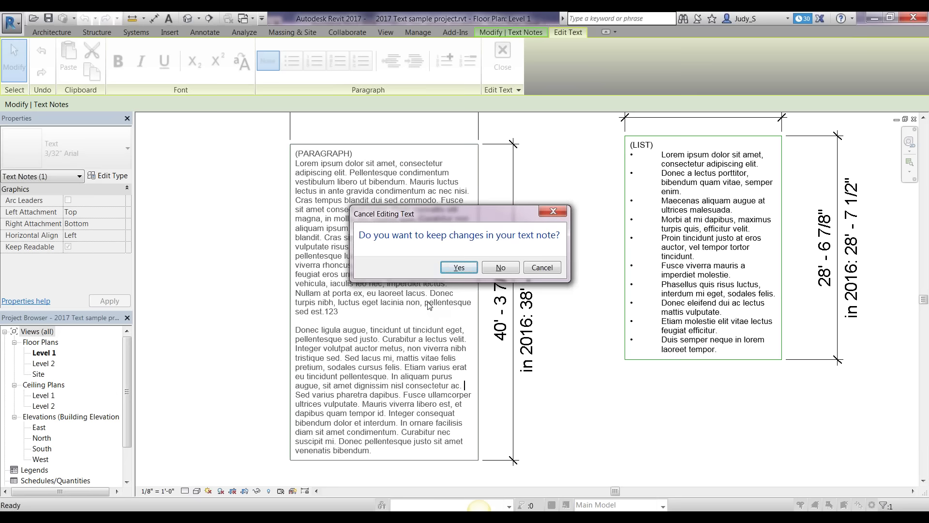
left_click(501, 268)
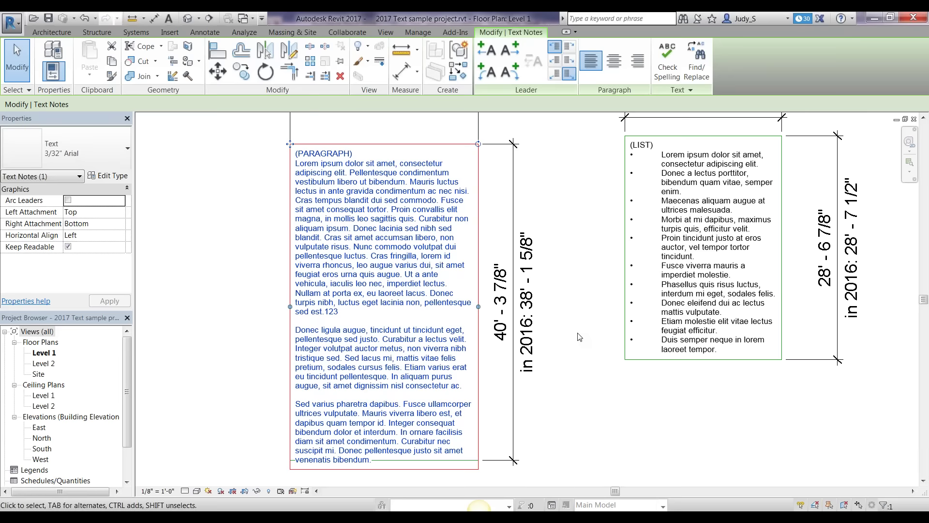
Apply All Caps to the first body paragraph of the paragraph text note, then turn it back off
double_click(362, 265)
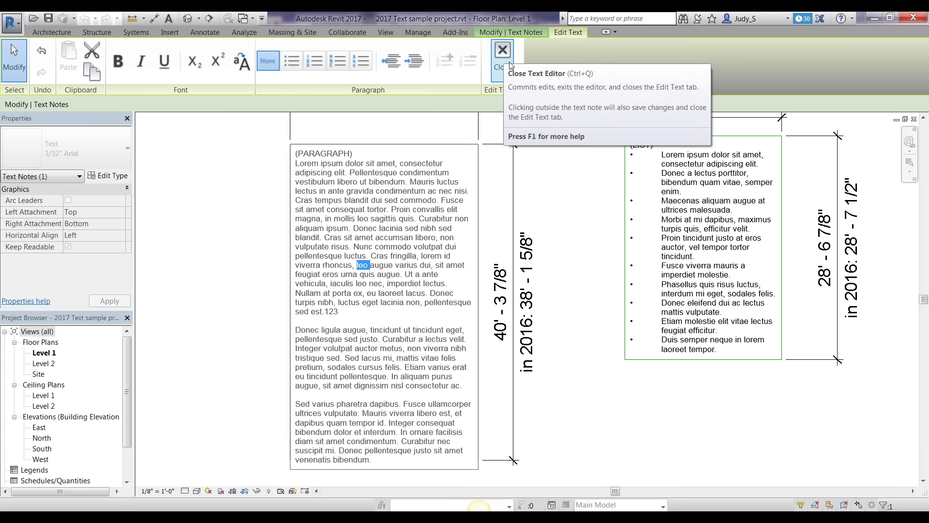
left_click(211, 182)
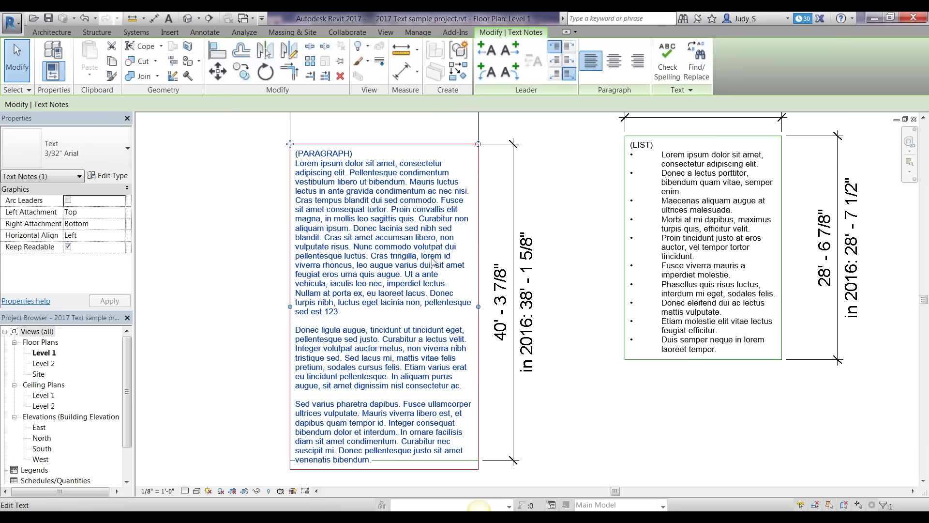
double_click(389, 232)
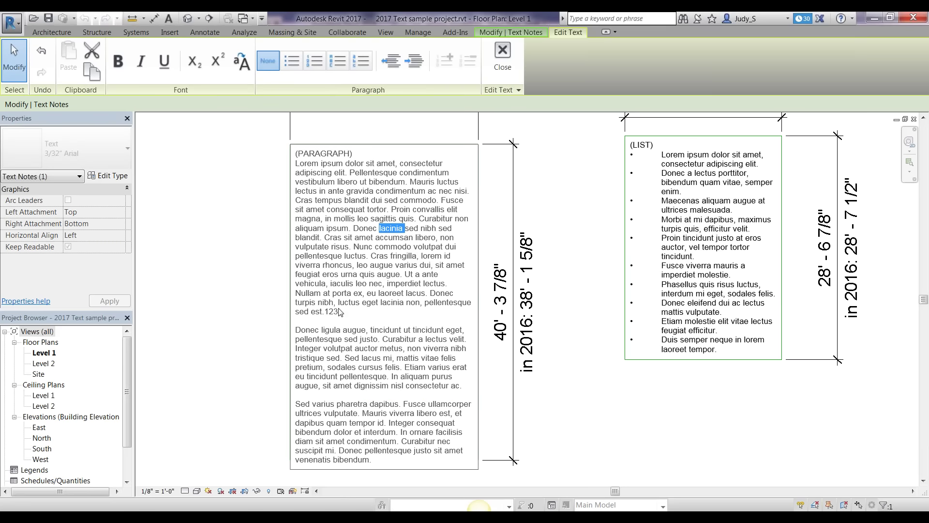
left_click_drag(347, 315, 293, 167)
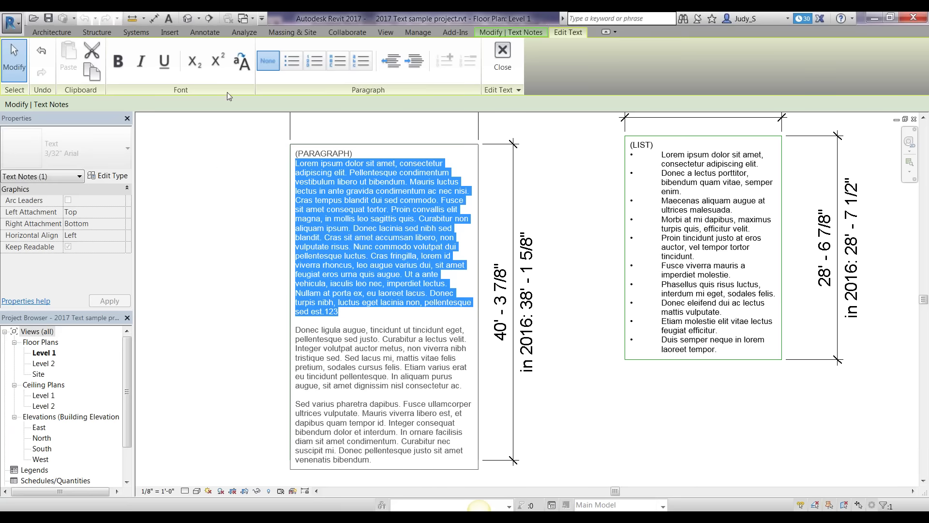
left_click(241, 62)
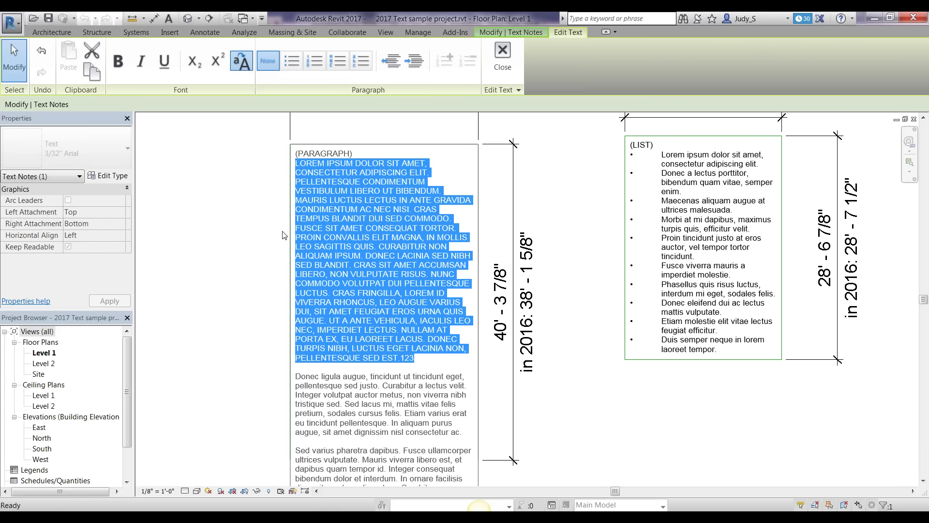
left_click(241, 62)
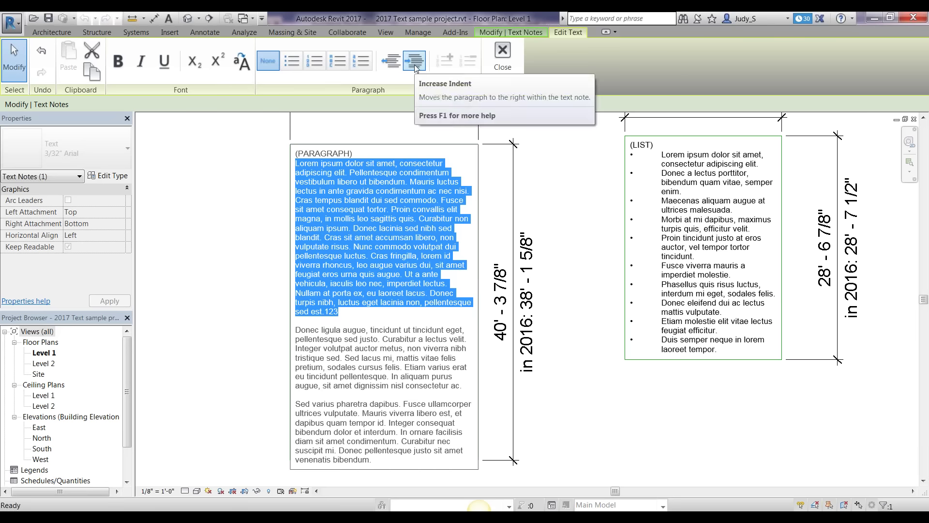
left_click(662, 402)
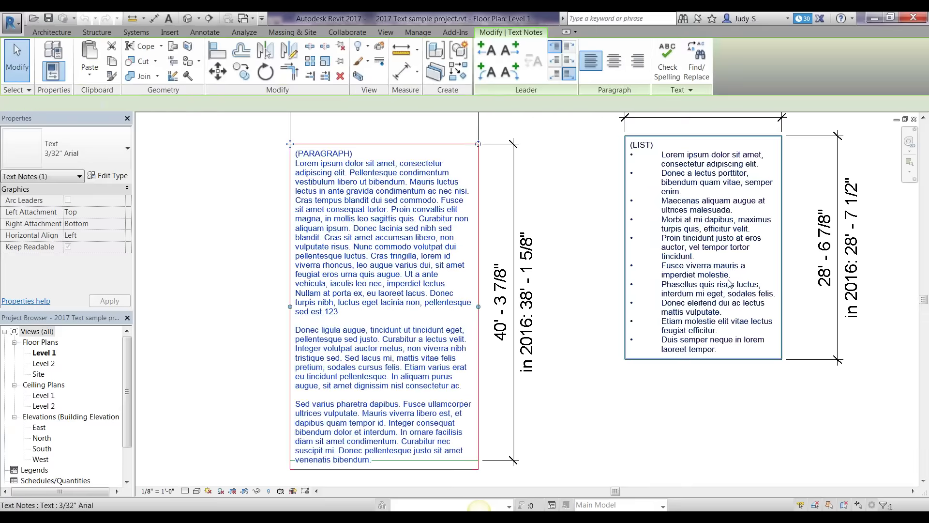
In the list text note, indent the bulleted items from "Donec a lectus porttitor" through "Fusce viverra mauris" one level
left_click(730, 284)
middle_click_drag(730, 284, 619, 331)
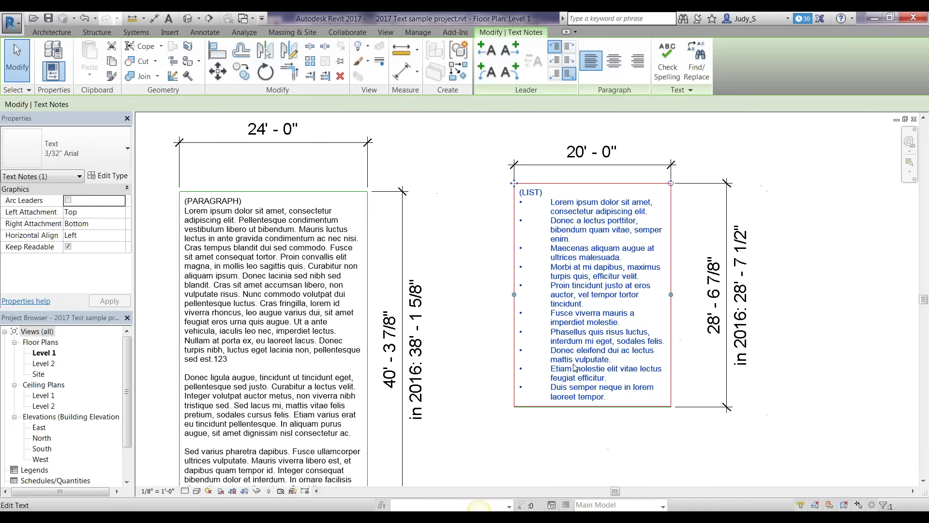
double_click(579, 257)
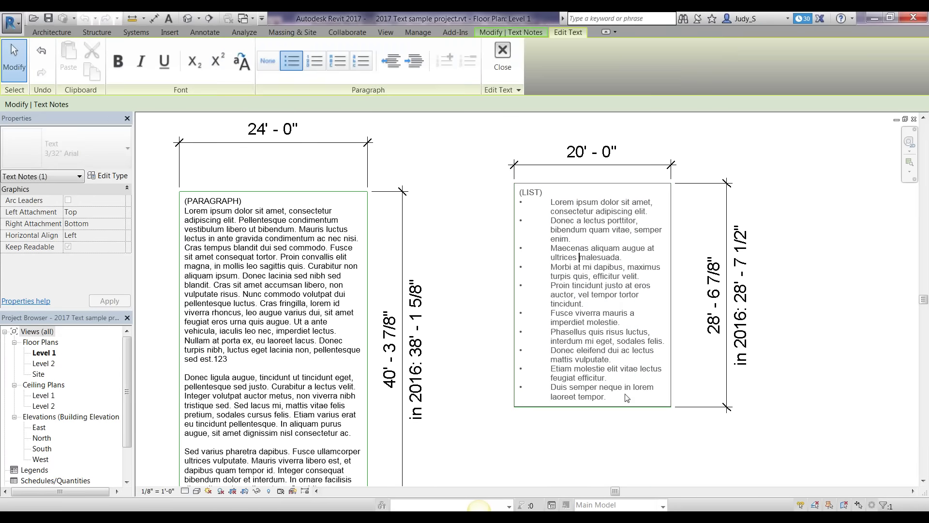
left_click_drag(629, 325, 559, 223)
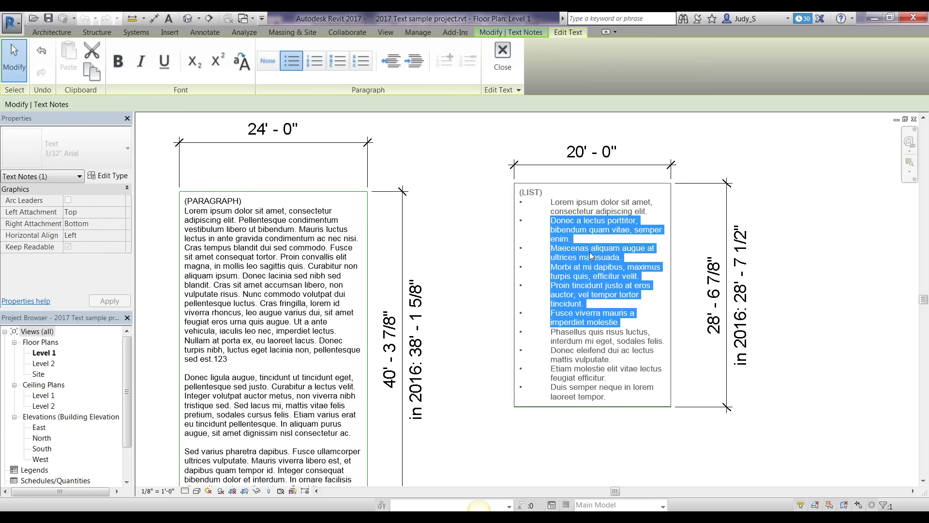
left_click(416, 61)
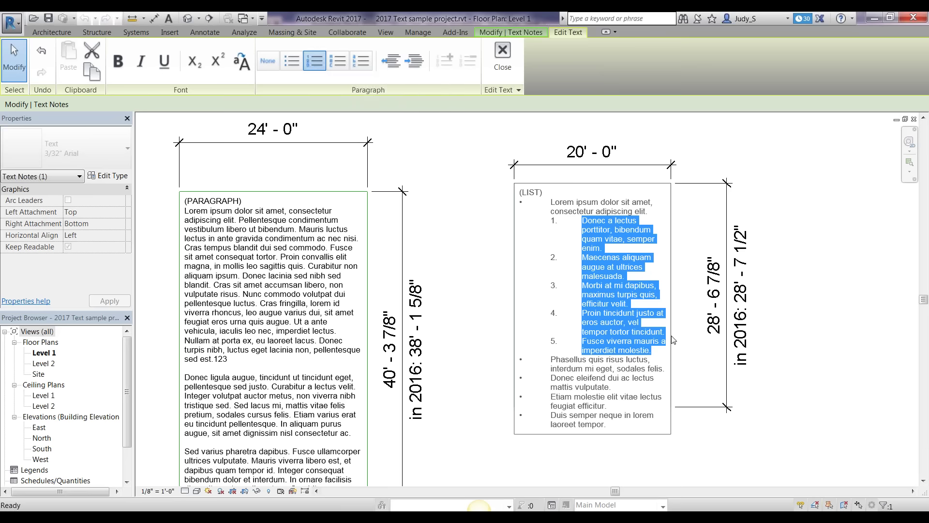
Indent the items from "Morbi at mi dapibus" through "Fusce viverra mauris" one level deeper
left_click_drag(663, 353, 582, 285)
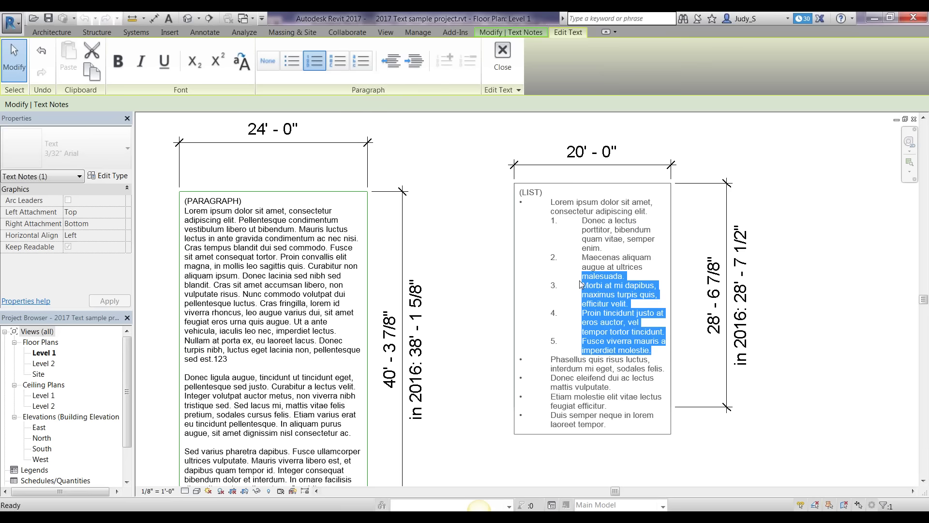
left_click_drag(654, 351, 580, 290)
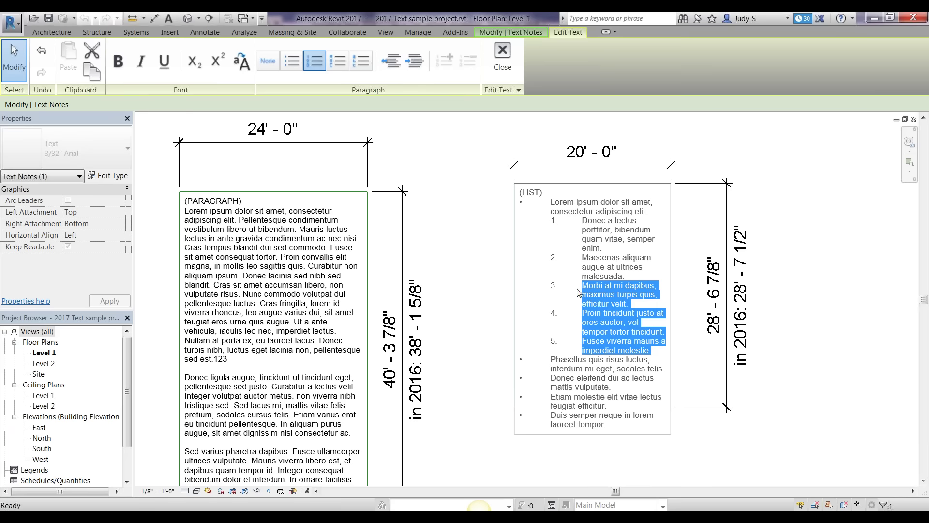
left_click(415, 62)
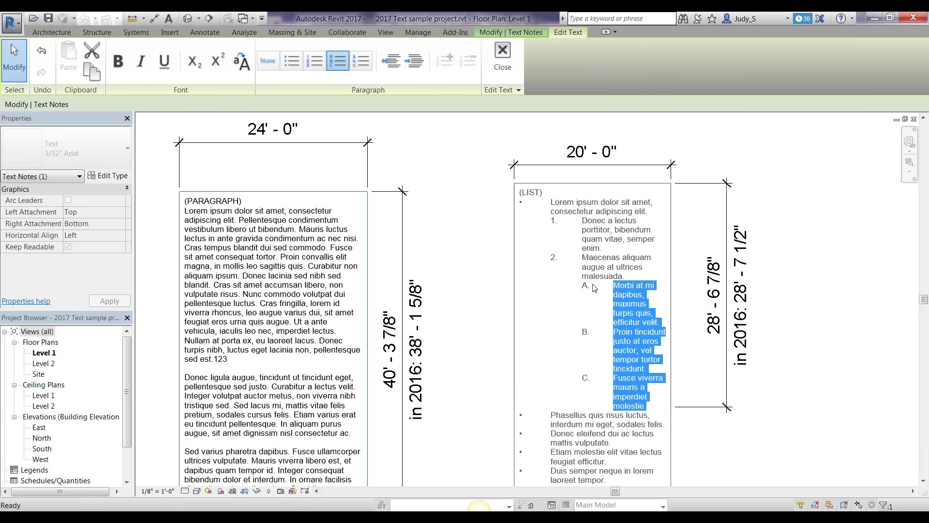
Decrease the indent of the "Proin tincidunt justo" item by one level and finish editing the list text note
left_click(602, 335)
left_click_drag(659, 372, 614, 332)
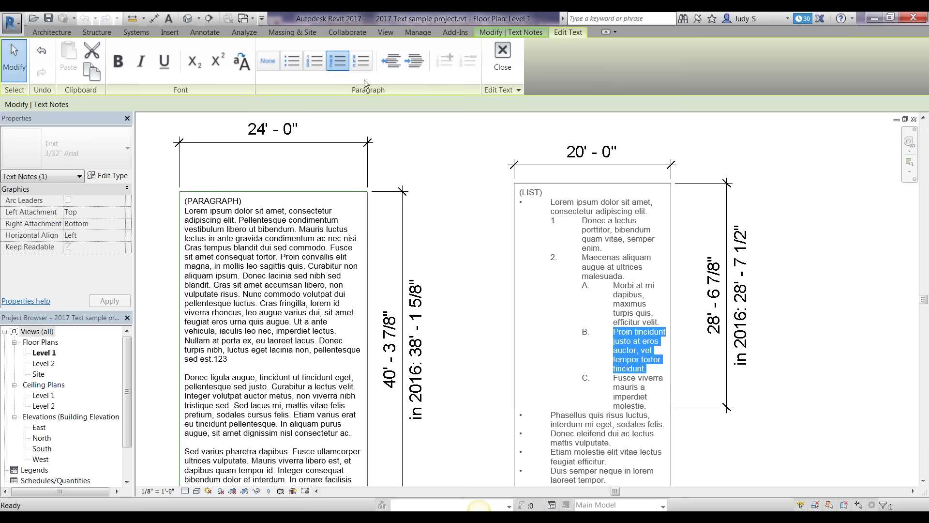
left_click(389, 63)
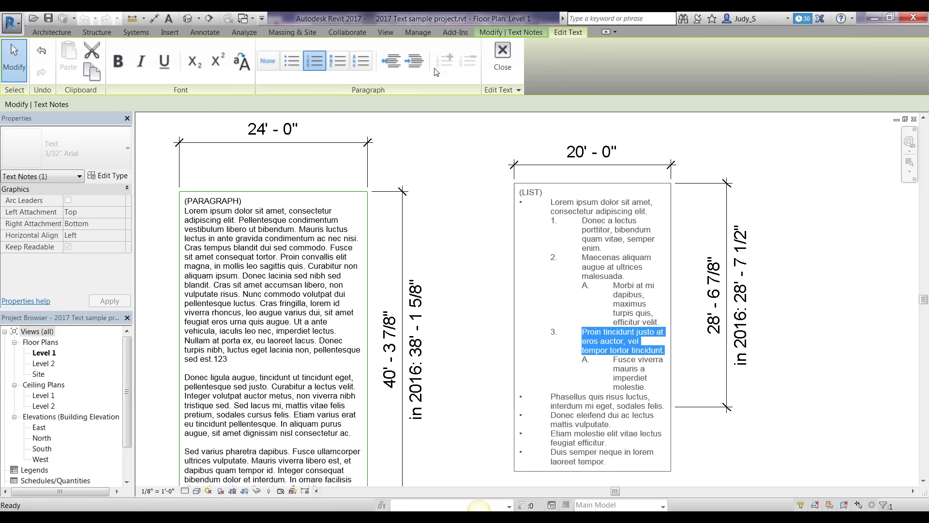
left_click(596, 419)
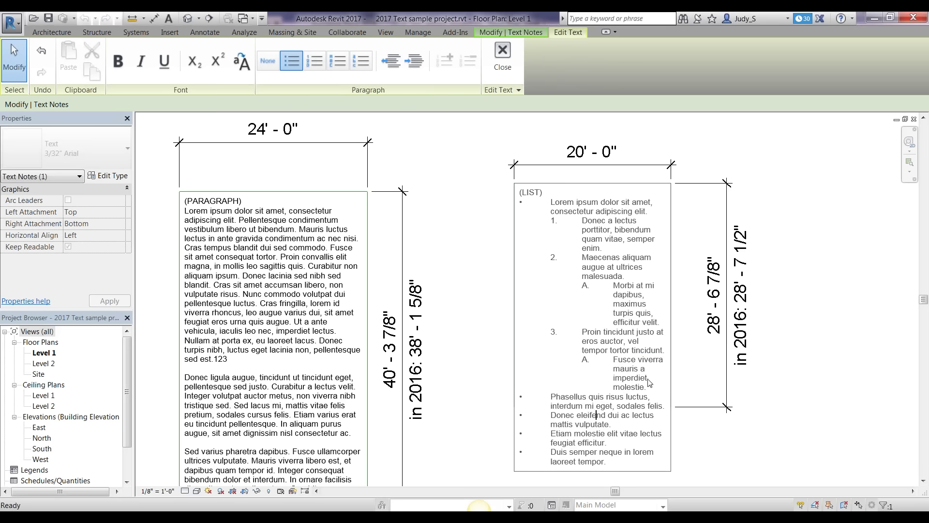
left_click(629, 336)
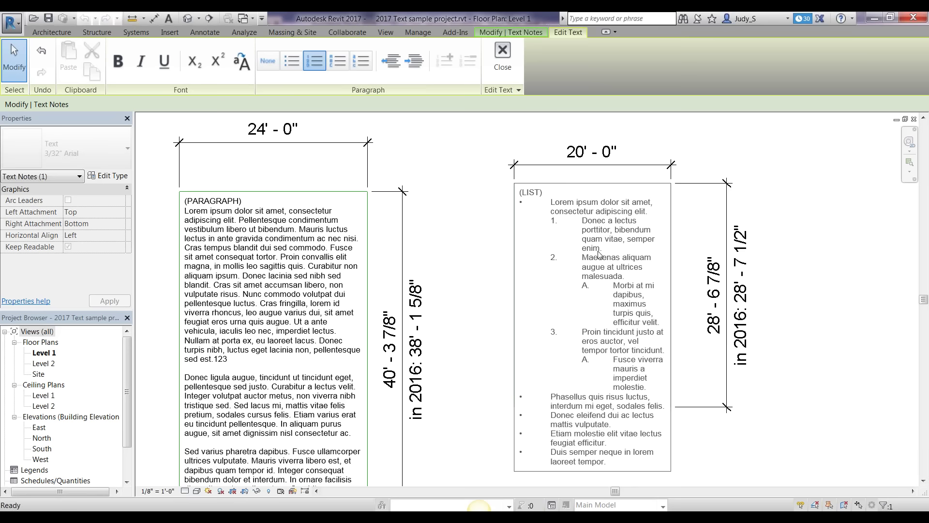
double_click(606, 267)
left_click(662, 393)
left_click(871, 410)
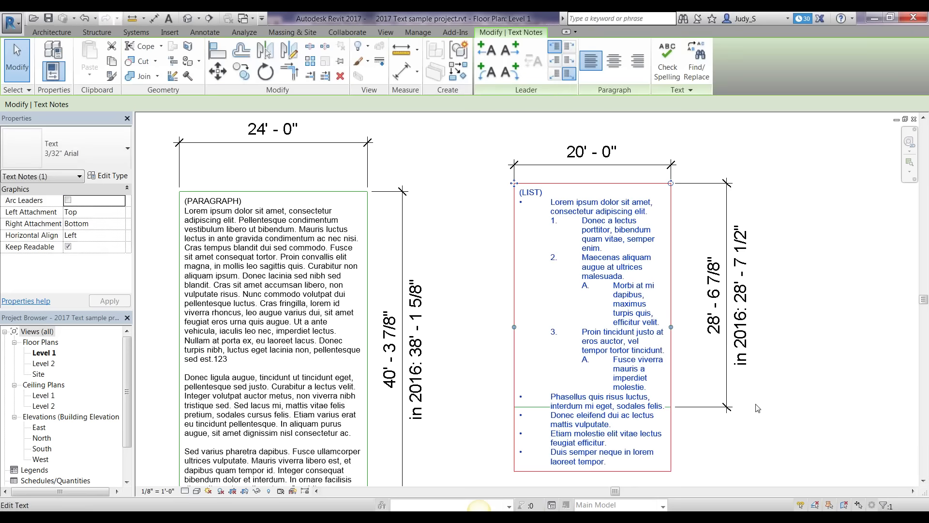
key("Escape")
Set the tab size of the list note's 3/32" Arial text type to 1/4"
left_click(611, 438)
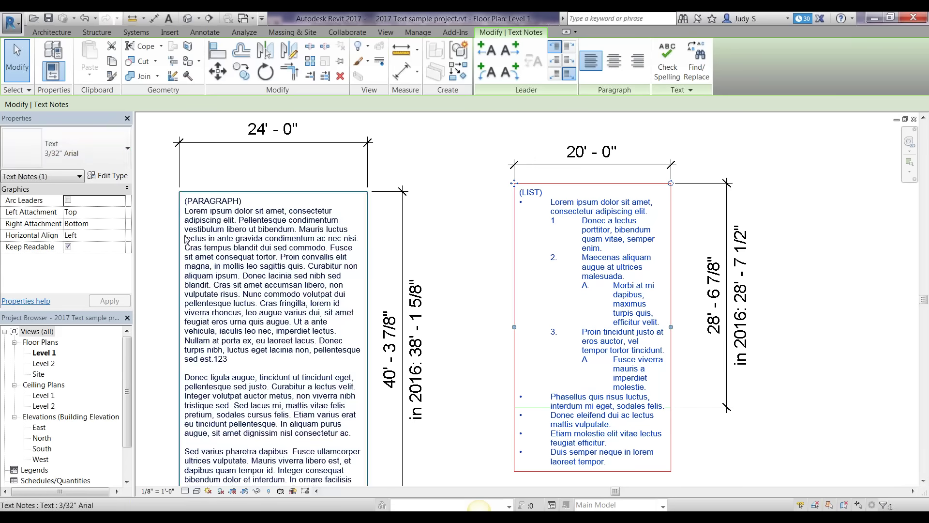
left_click(105, 176)
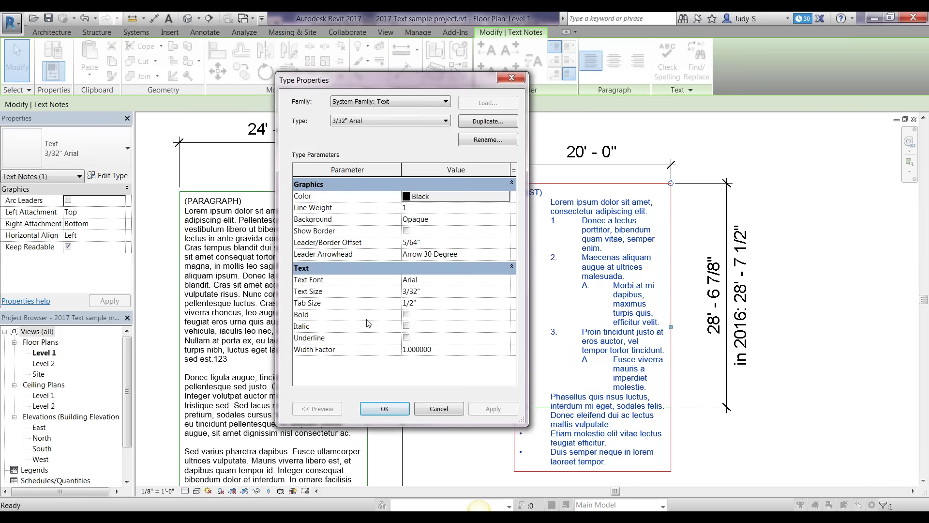
left_click(415, 300)
key("BackSpace")
type("4")
left_click(492, 409)
left_click_drag(340, 80, 238, 80)
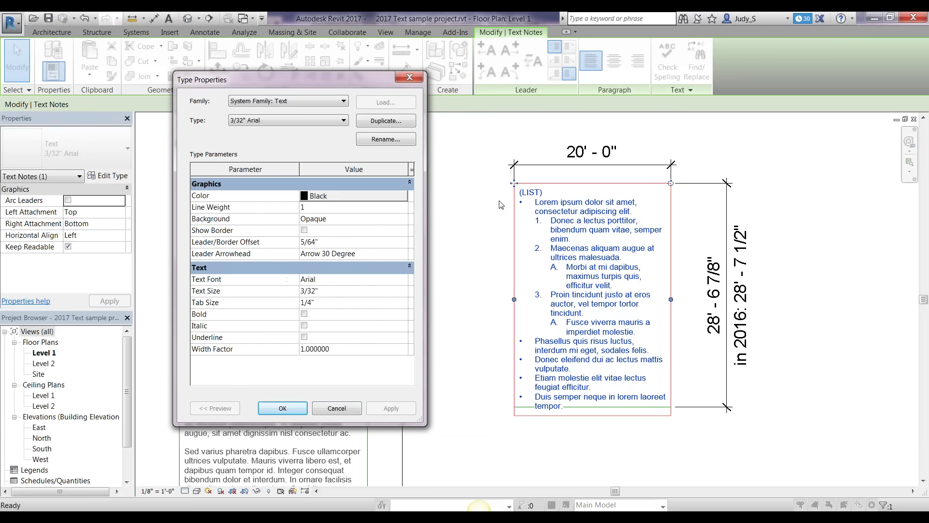
left_click(283, 408)
left_click(559, 454)
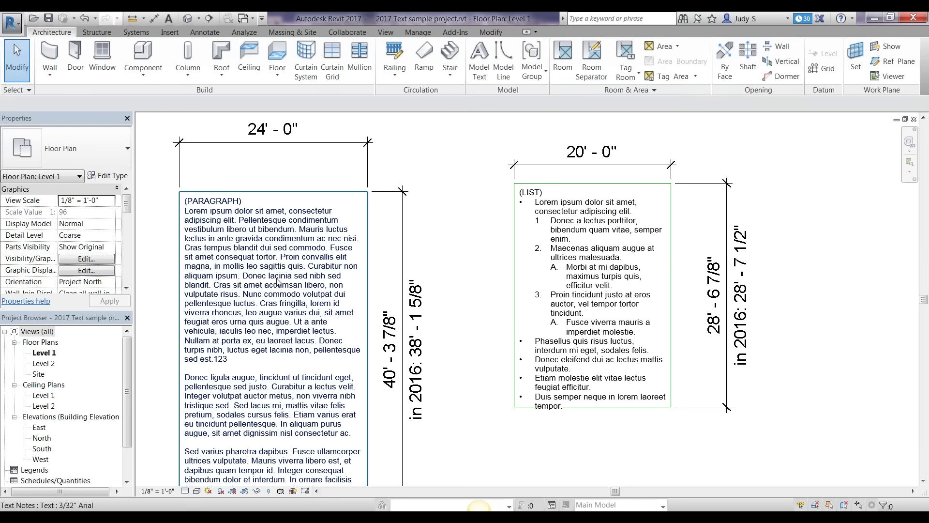
left_click(589, 255)
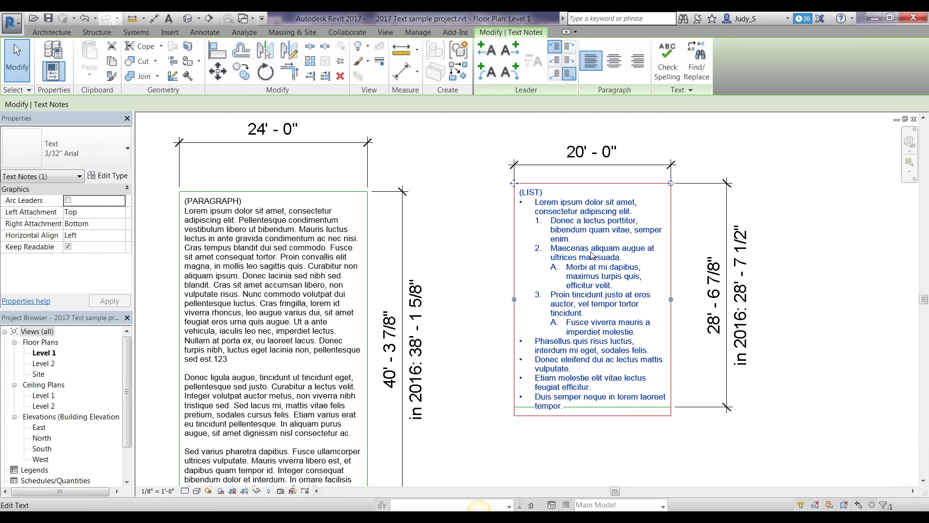
left_click(454, 280)
Place an empty 1/4" Arial text note with a one-segment leader above the gap between the paragraph and list notes, keeping it
scroll(456, 280, "down", 1)
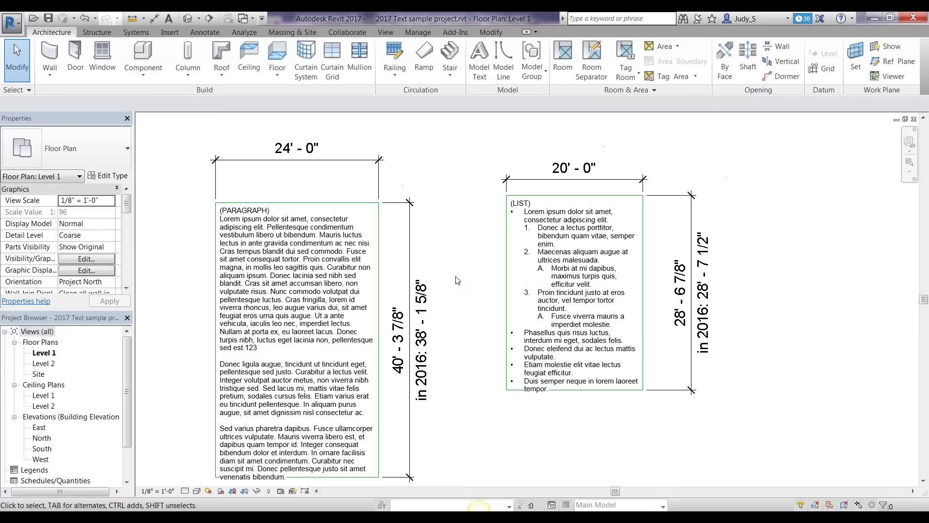
scroll(457, 280, "down", 1)
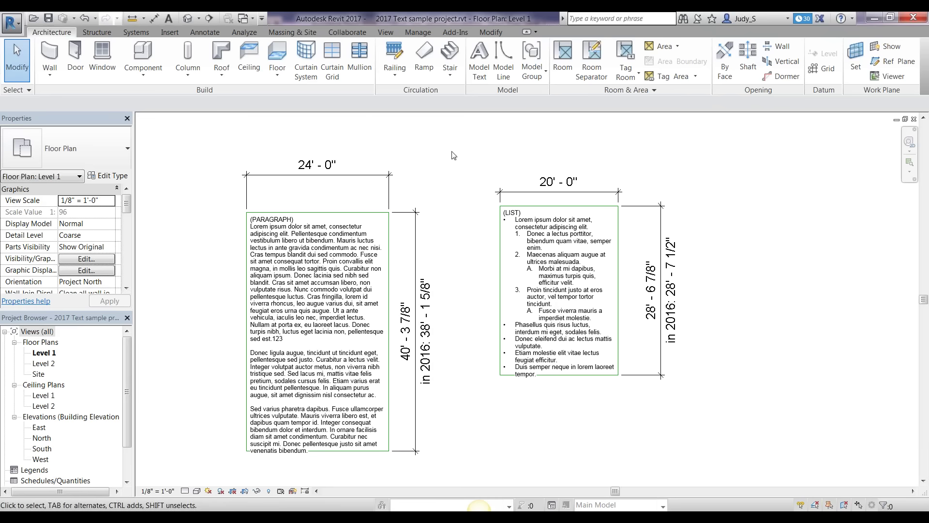
key("t")
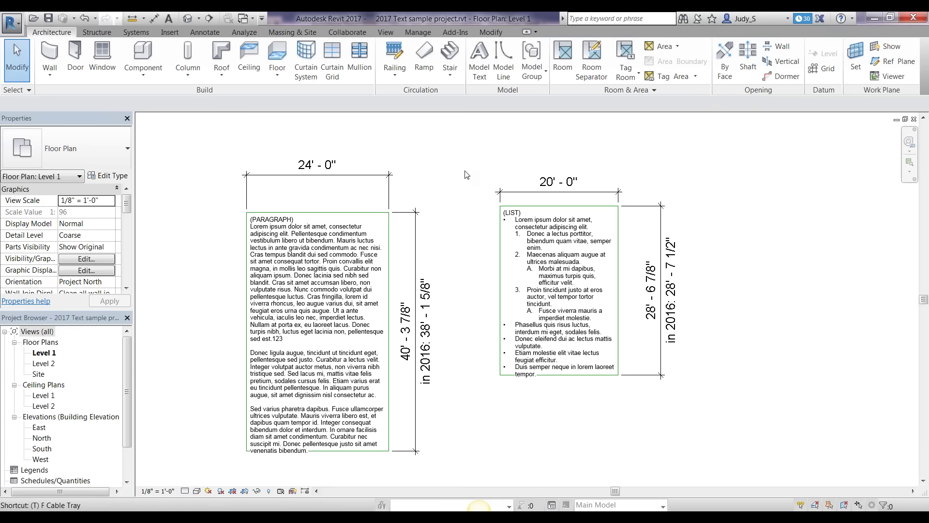
key("x")
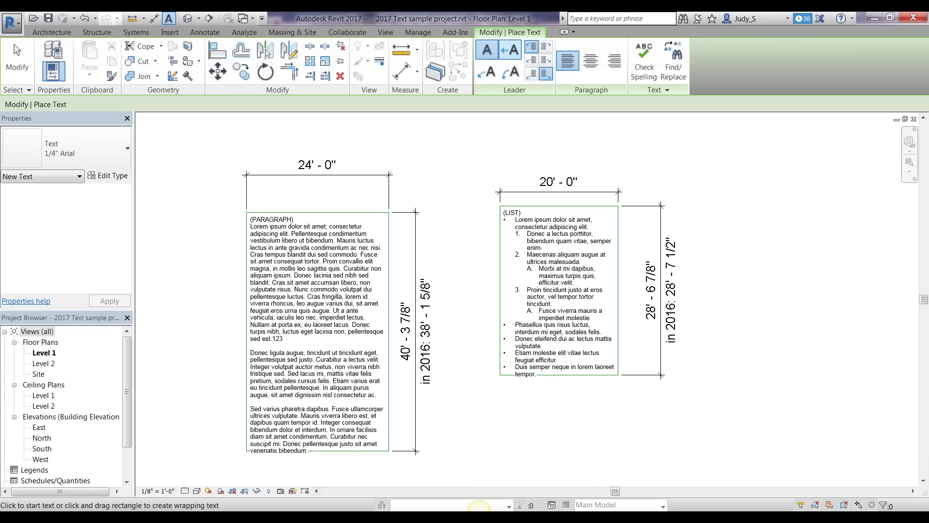
left_click(510, 48)
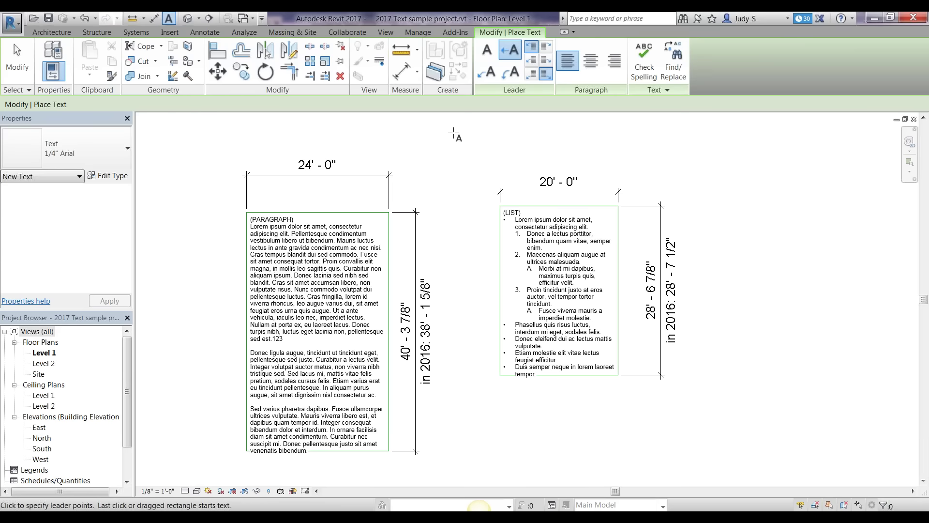
left_click(429, 194)
left_click(488, 145)
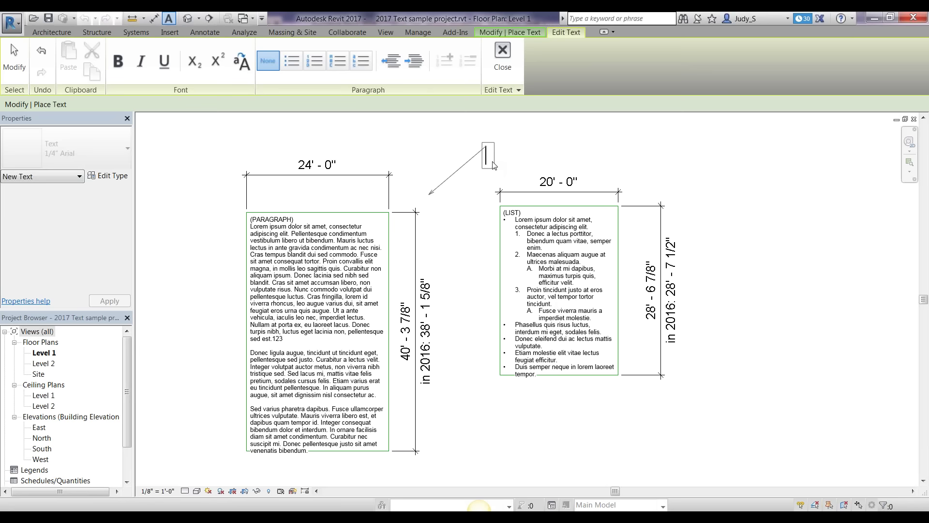
key("Escape")
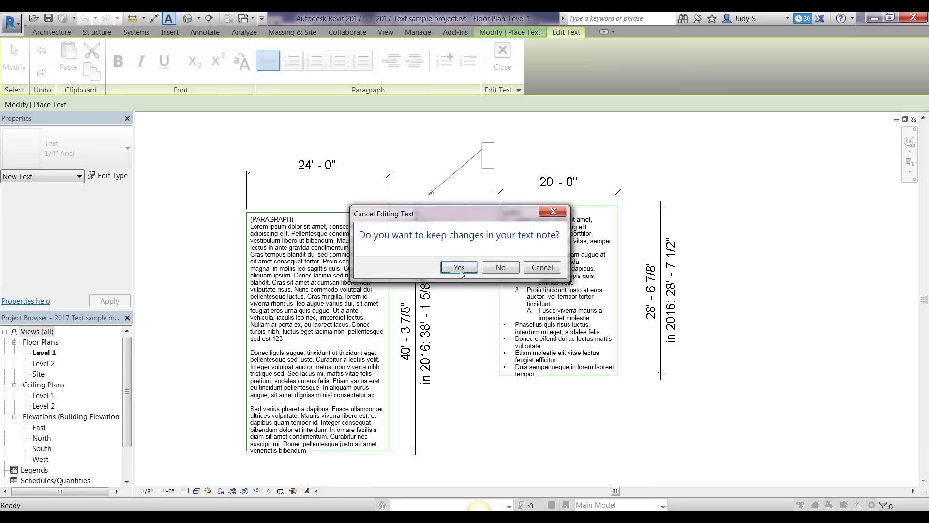
key("Return")
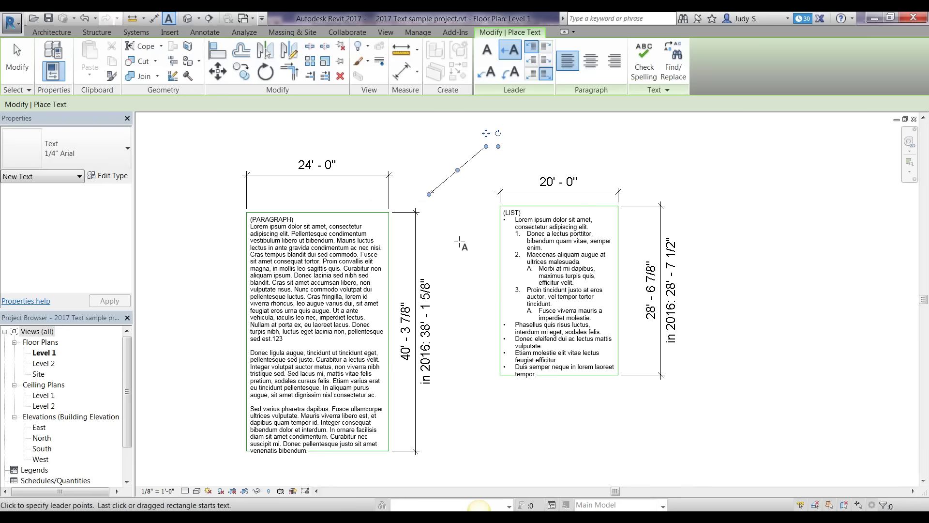
key("Escape")
key("Escape")
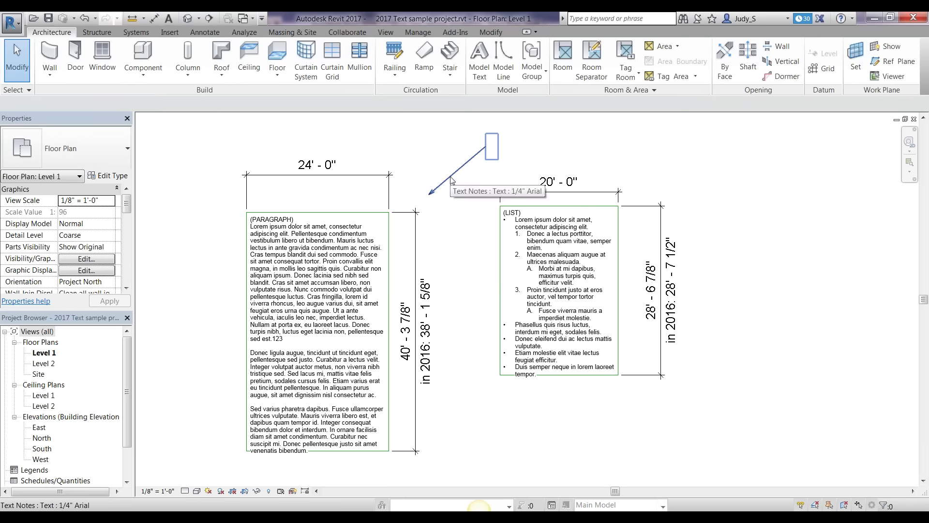
Move the empty leader note down into the space between the paragraph and list text notes
left_click(450, 180)
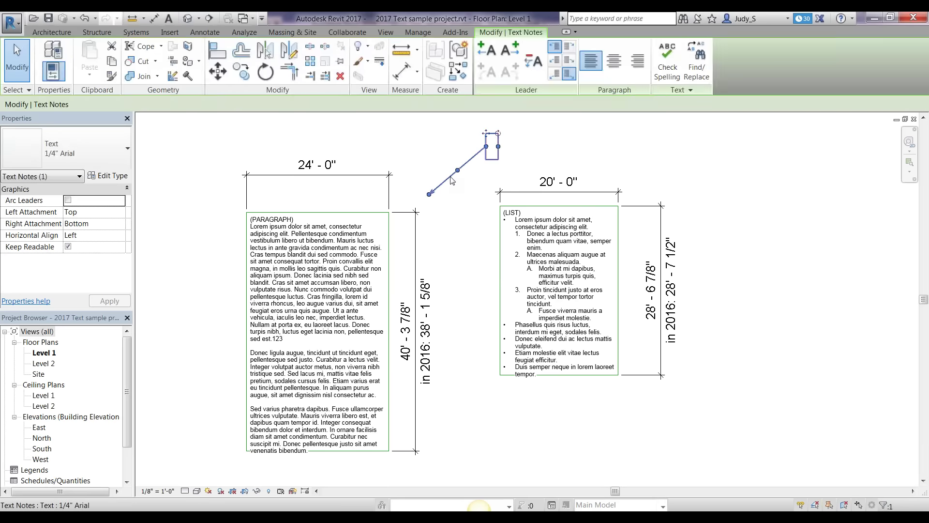
left_click(469, 222)
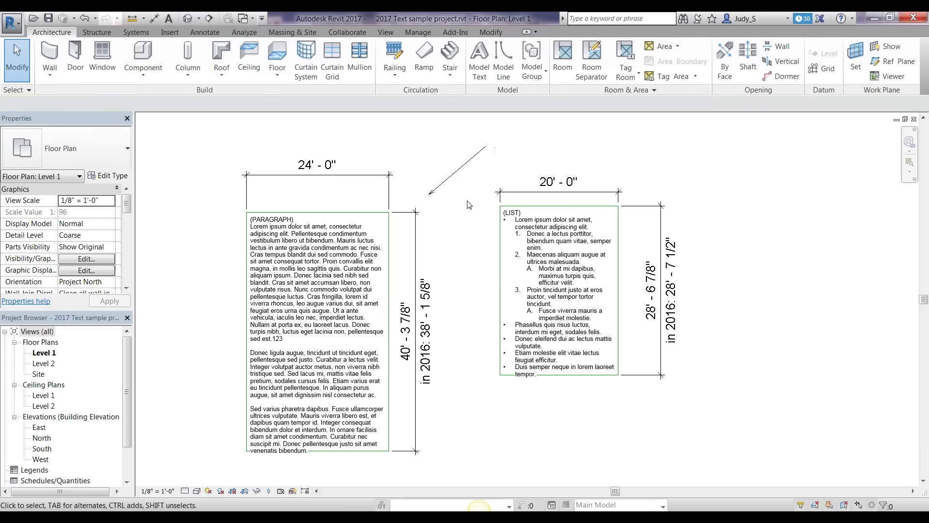
left_click_drag(455, 180, 482, 267)
left_click(438, 141)
scroll(771, 259, "down", 1)
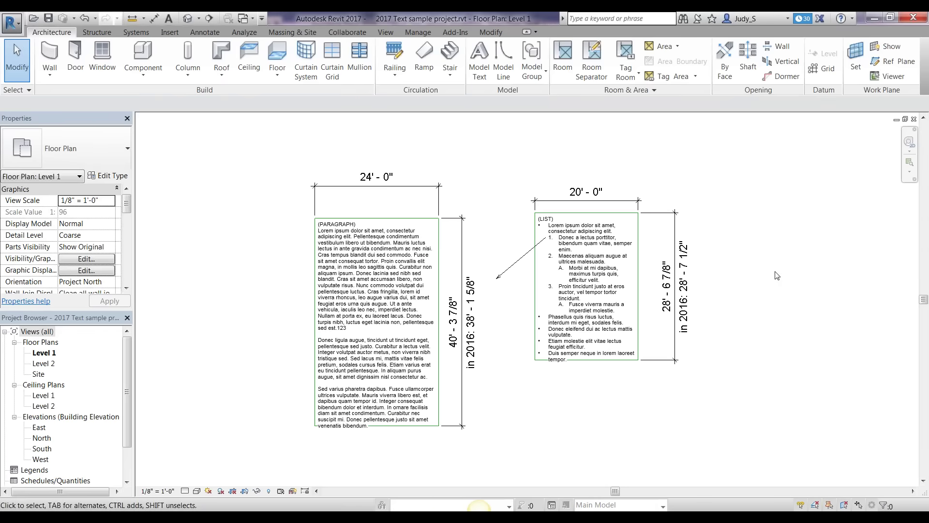
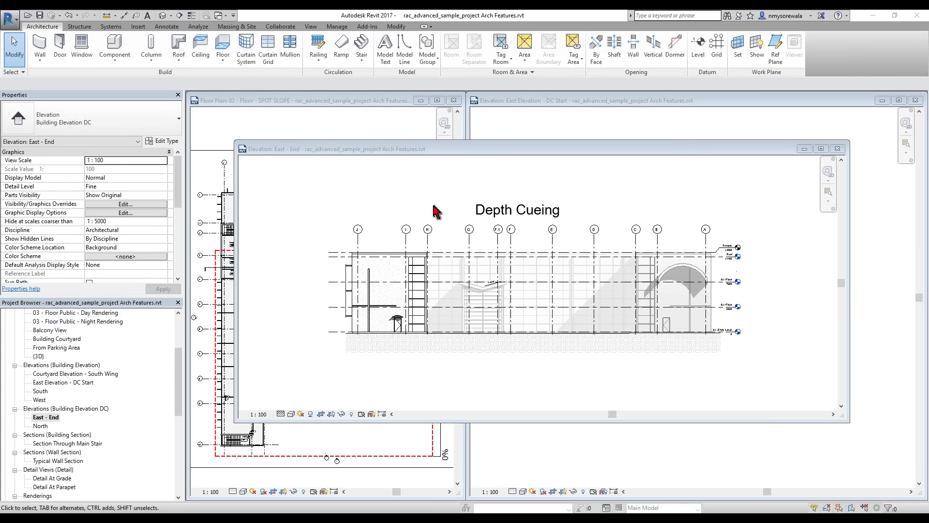
Move the East - End elevation window aside and examine the facade in the East Elevation - DC Start view
left_click_drag(505, 149, 324, 158)
left_click(672, 225)
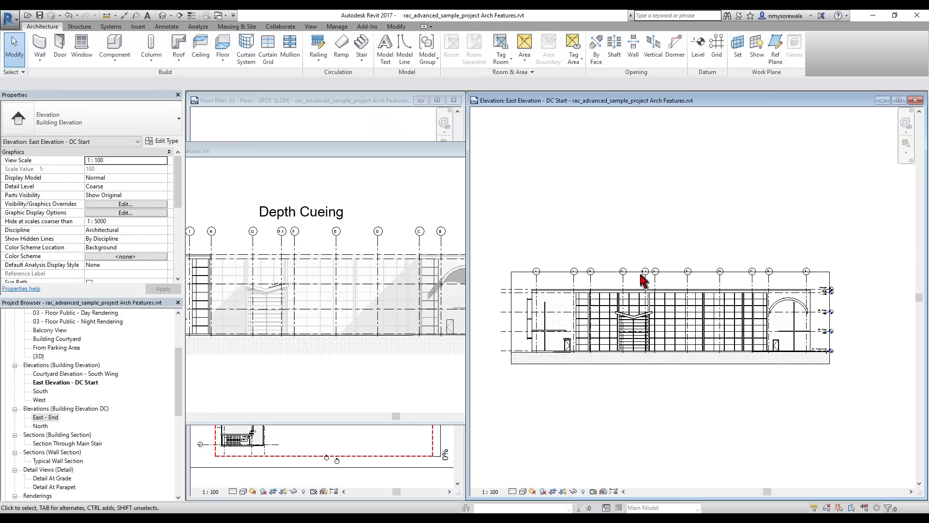
scroll(548, 319, "down", 1)
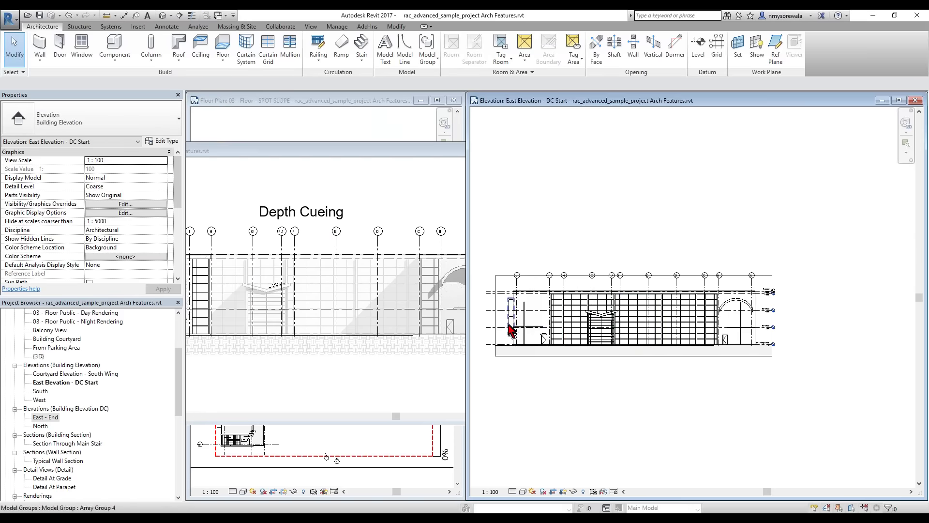
scroll(504, 342, "up", 4)
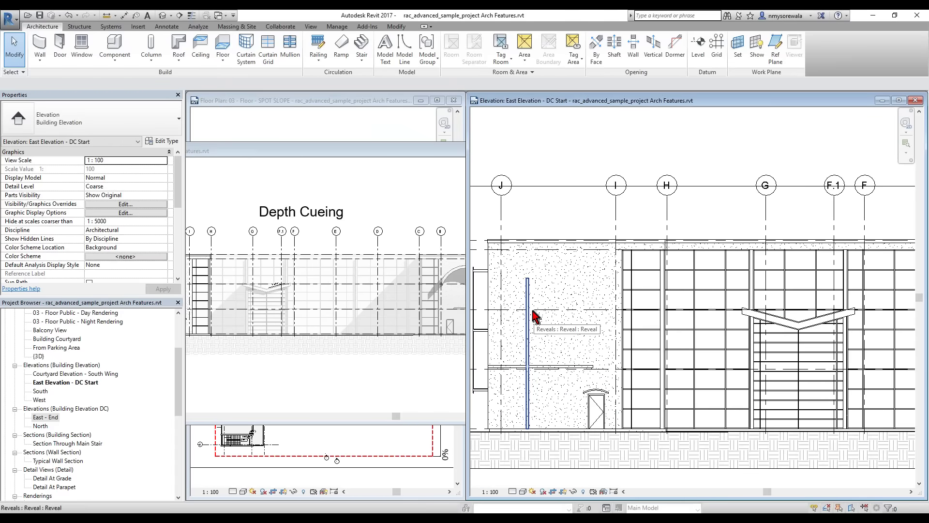
scroll(543, 324, "down", 2)
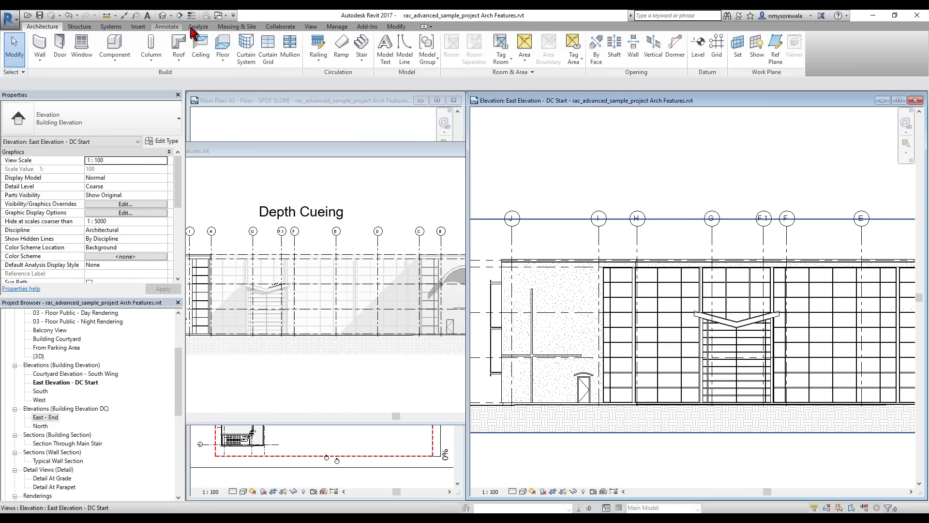
left_click(397, 26)
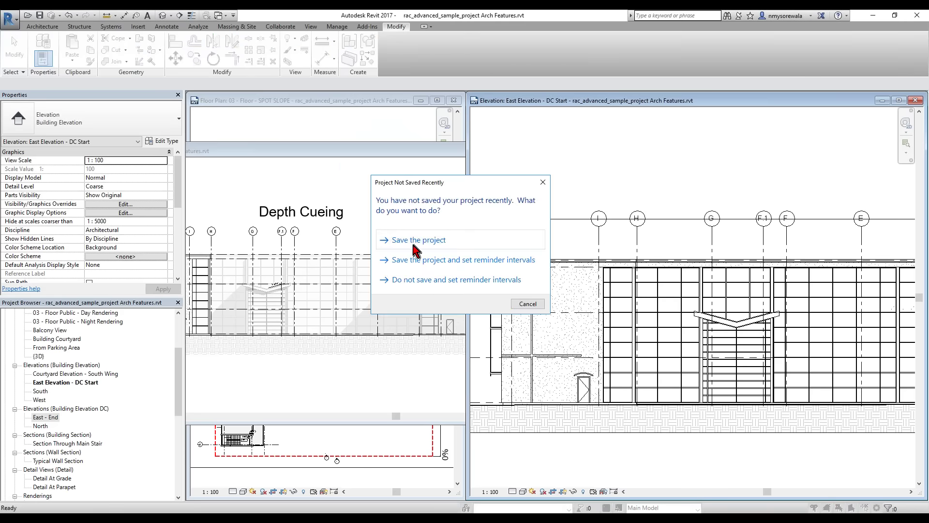
Dismiss the save reminder without saving, and with the Linework tool active bring the East - End elevation to the front
left_click(518, 301)
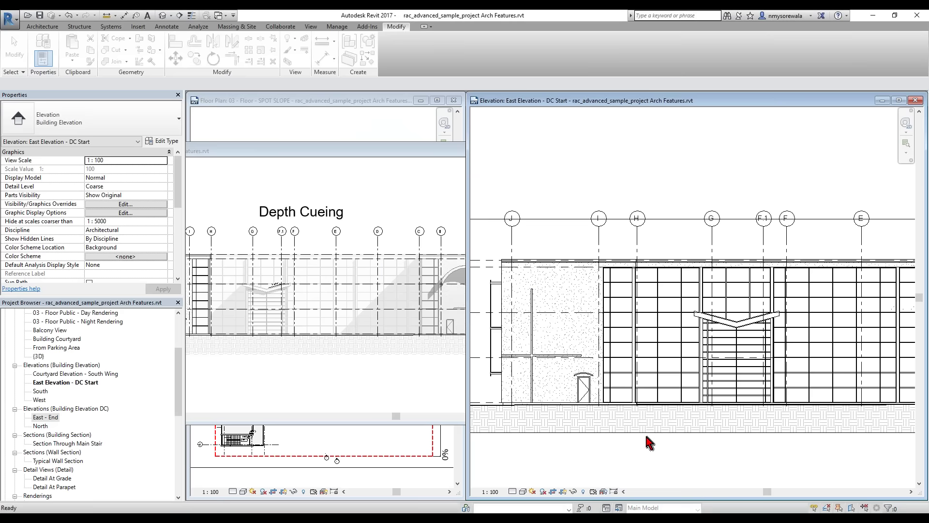
key("l")
key("w")
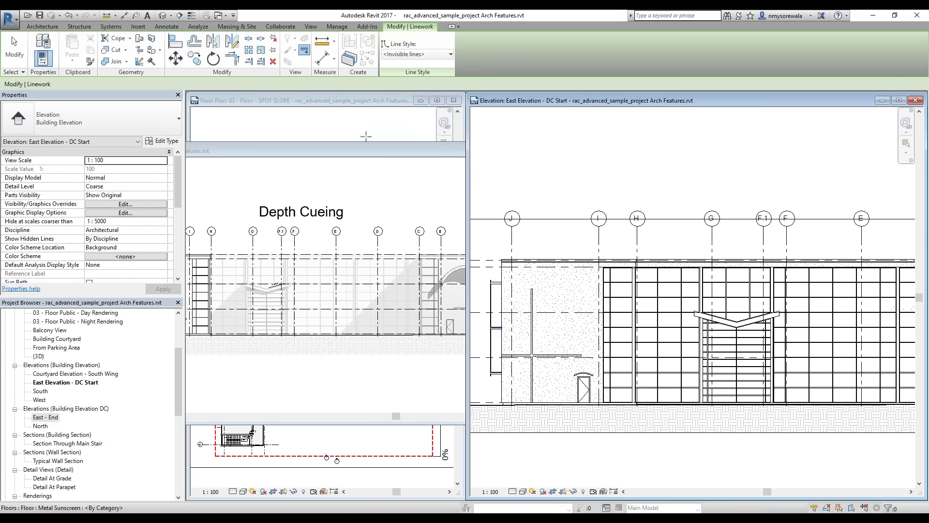
left_click(366, 155)
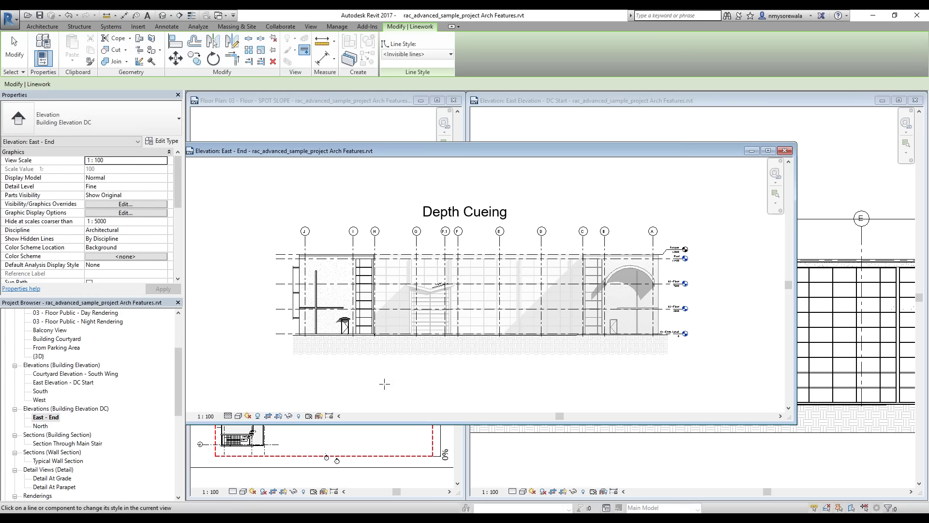
Examine the Depth Cueing settings in the Graphic Display Options of the 03 - Floor - SPOT SLOPE floor plan, then cancel
left_click(372, 441)
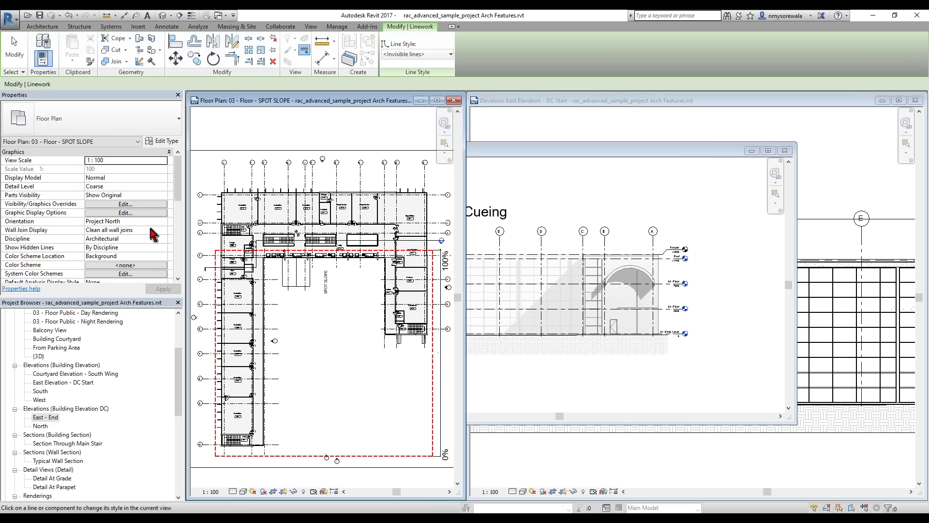
left_click(111, 212)
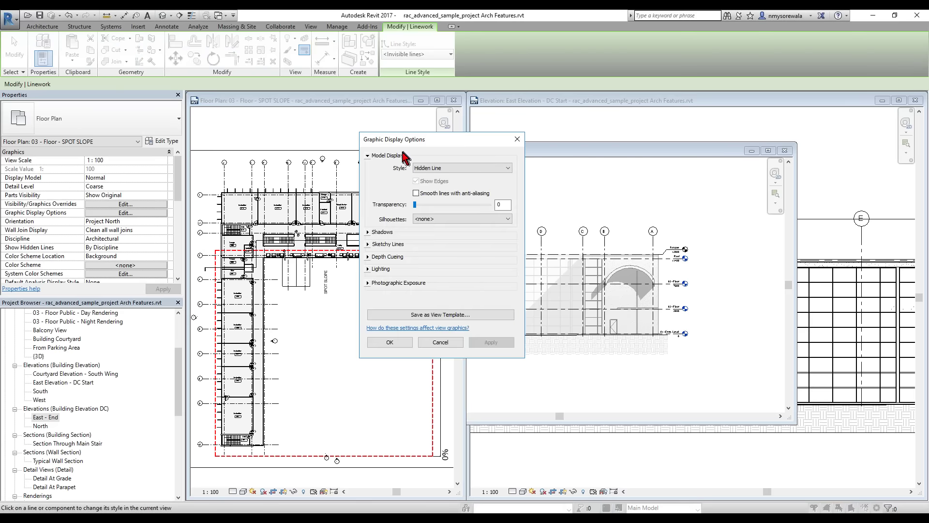
left_click(370, 257)
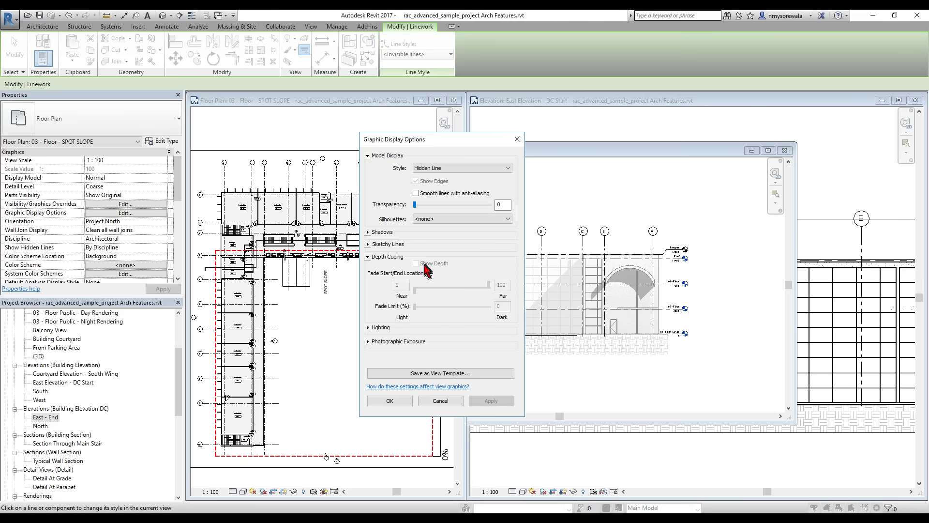
left_click(441, 401)
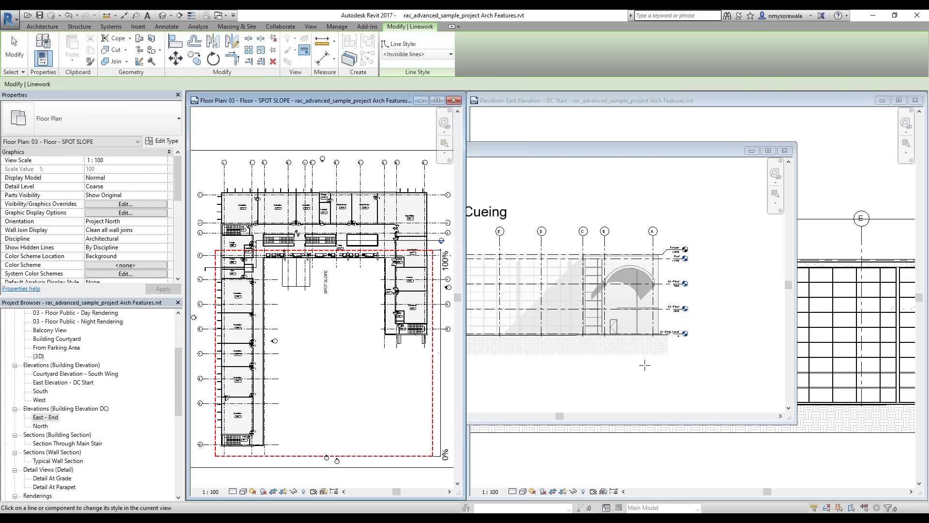
Review the available Discipline options for the East - End elevation, keeping Architectural
left_click(640, 372)
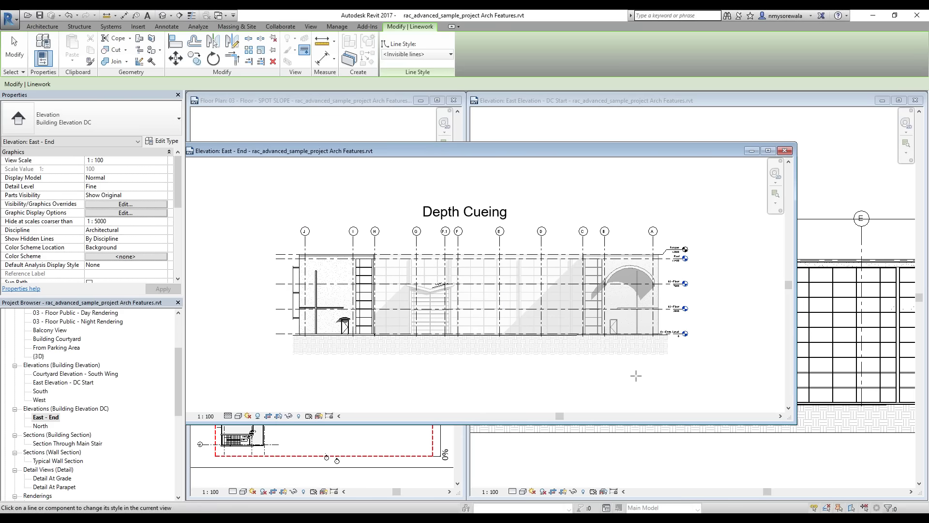
left_click(164, 231)
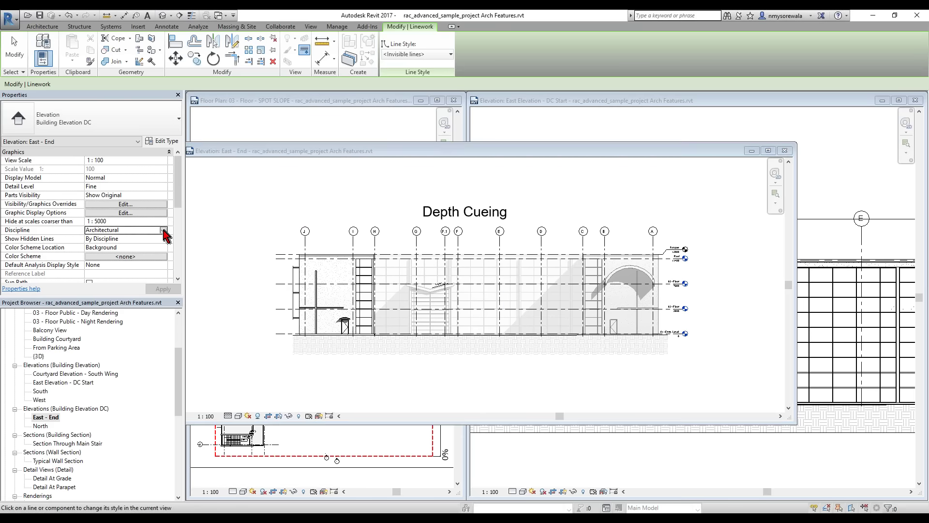
left_click(163, 231)
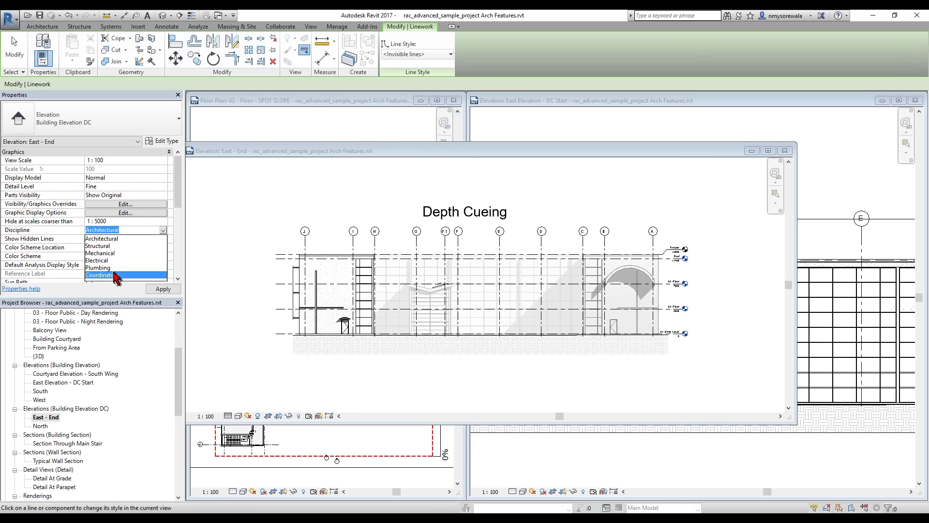
left_click(119, 239)
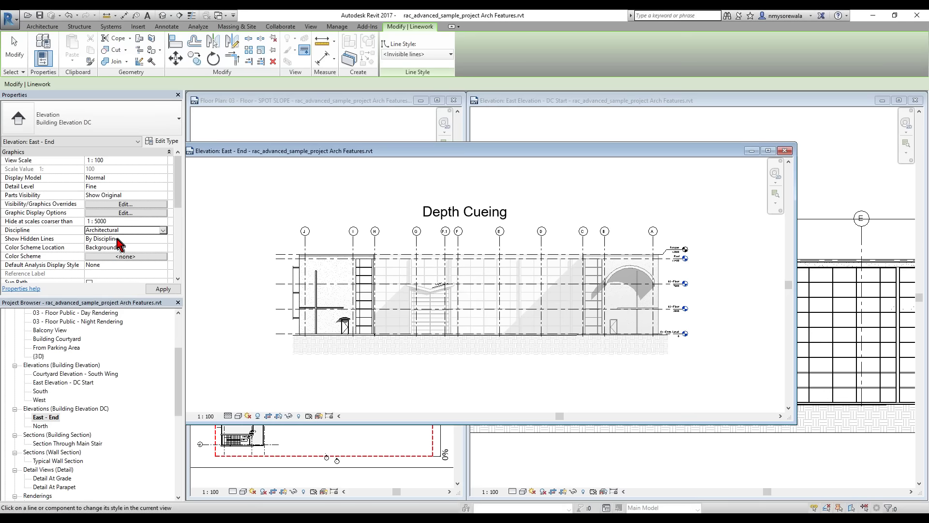
left_click(164, 230)
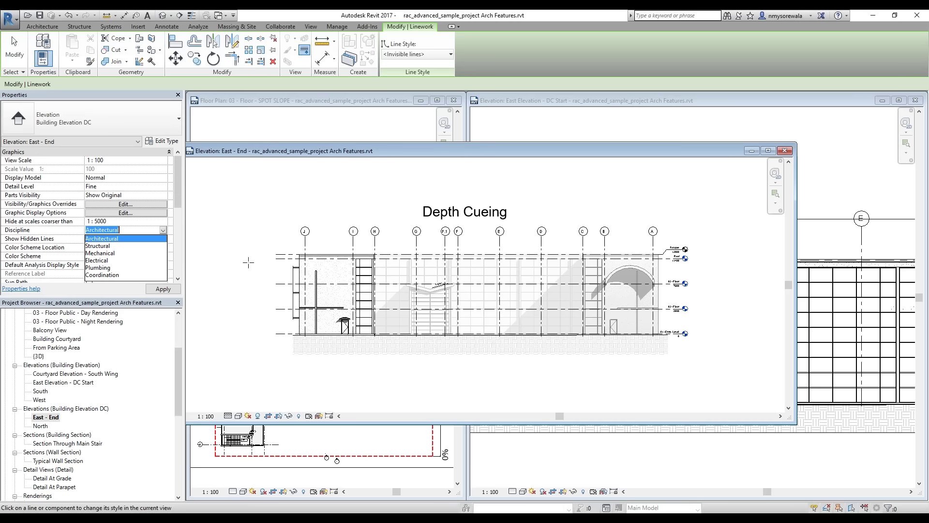
left_click(249, 280)
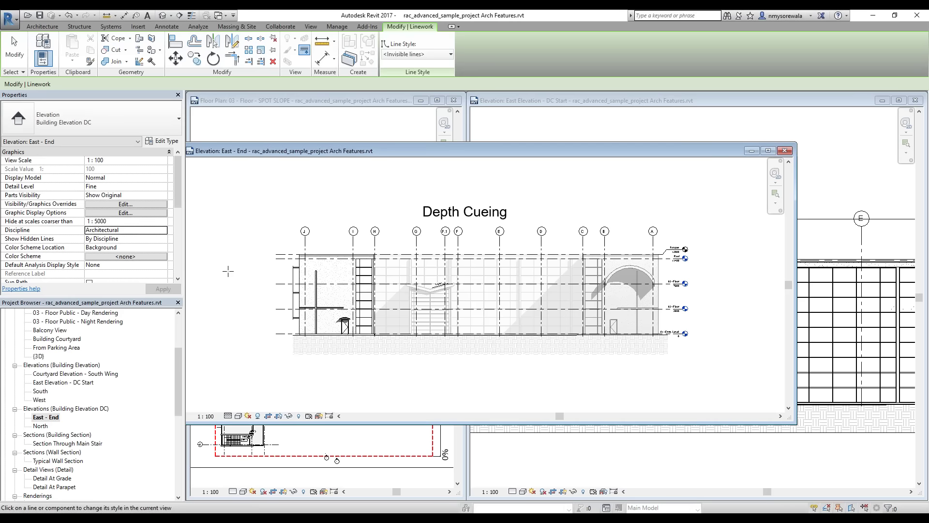
left_click(526, 268)
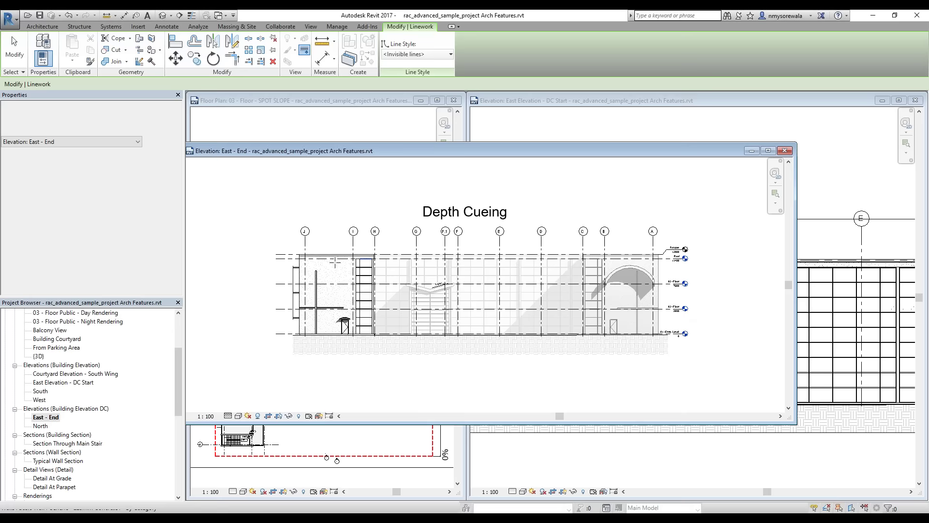
Minimize the East - End elevation and fit the whole East Elevation - DC Start view in its window
left_click(751, 151)
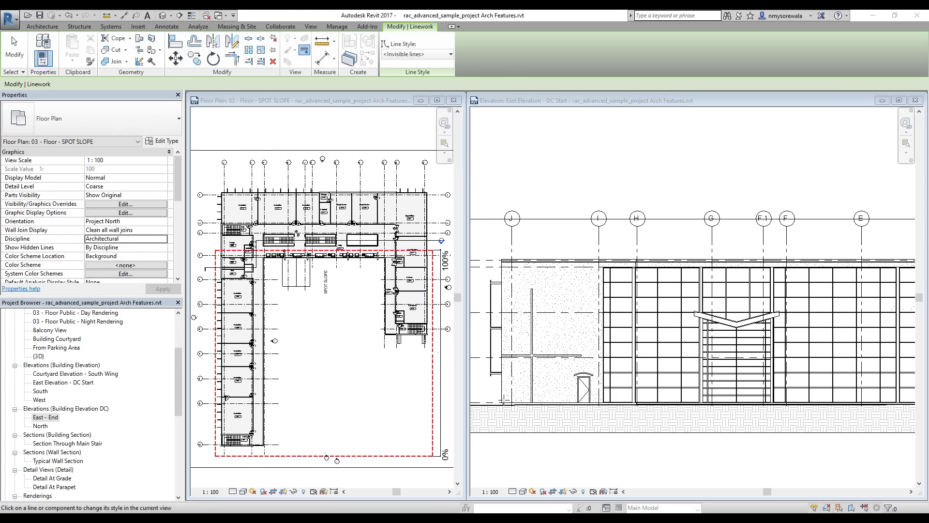
middle_click(636, 195)
key("z")
key("f")
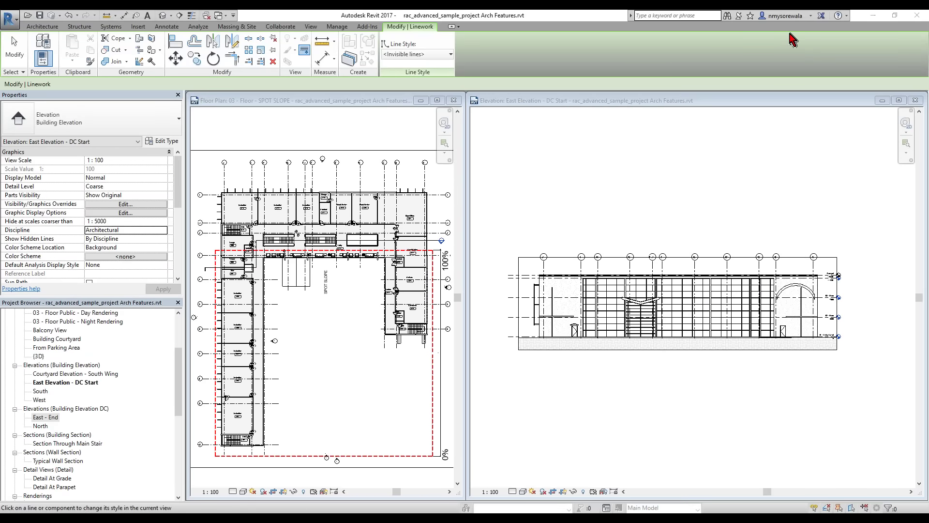
scroll(590, 315, "up", 1)
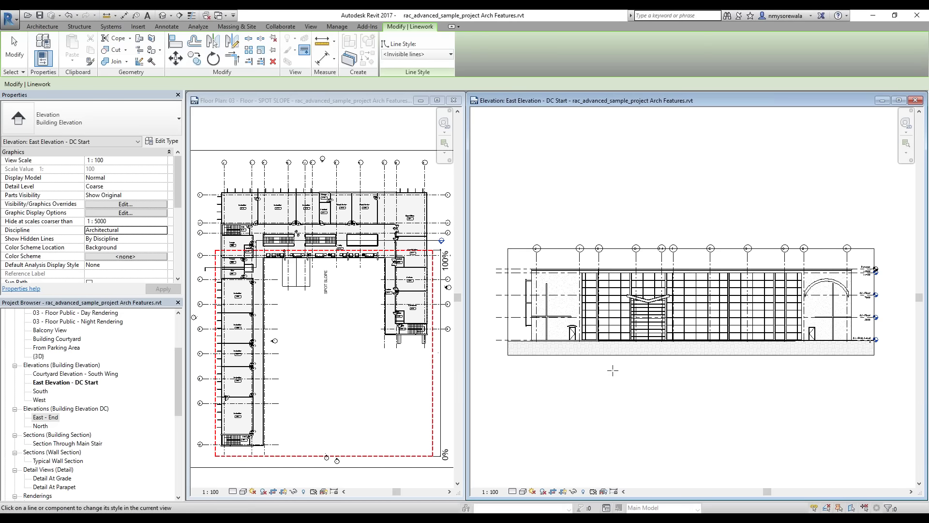
Enable Show Depth under Depth Cueing in the East Elevation - DC Start view's Graphic Display Options and apply it
left_click(522, 491)
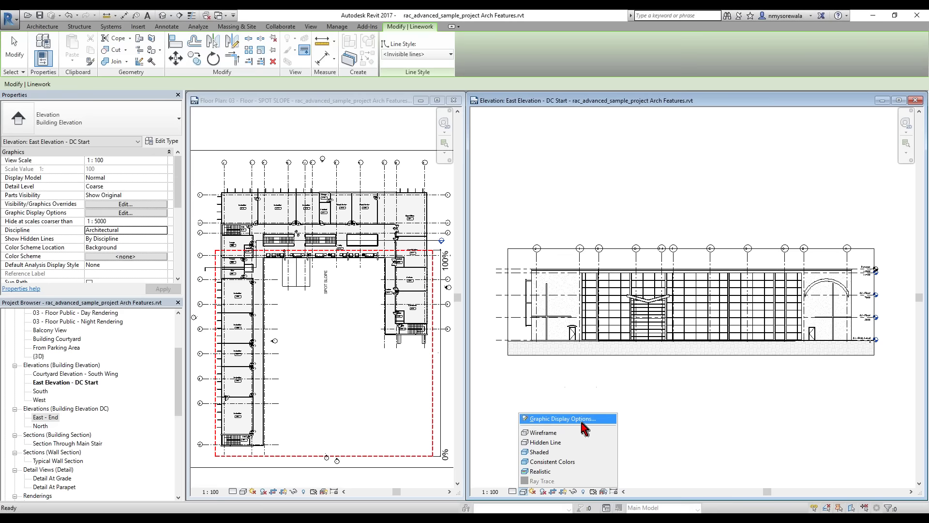
left_click(148, 216)
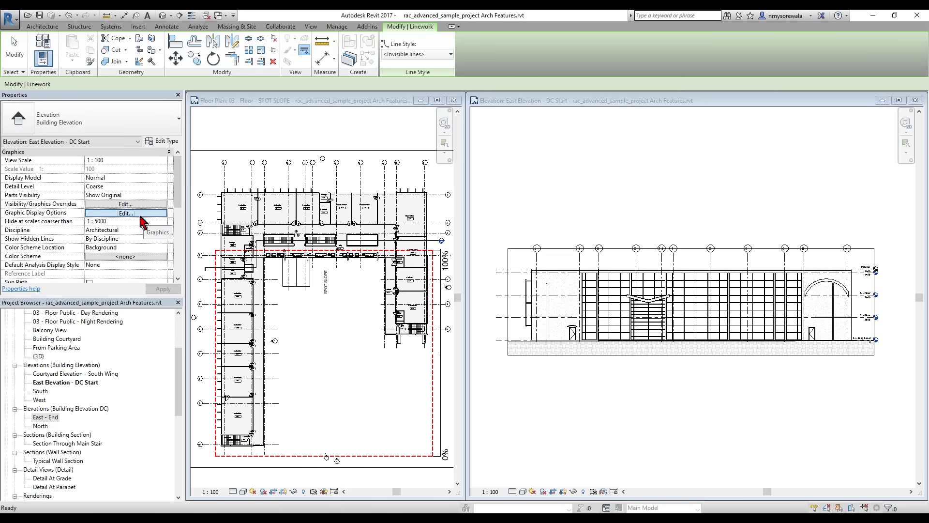
left_click(101, 213)
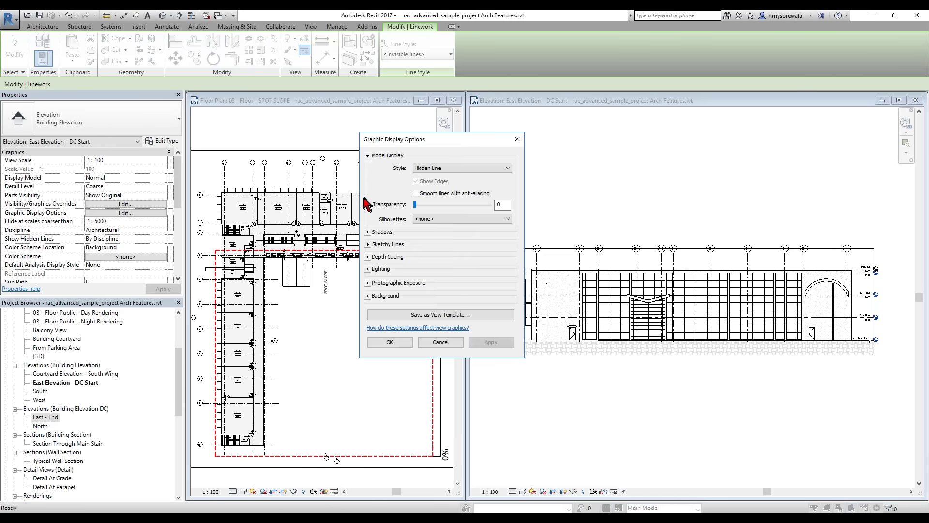
left_click(368, 257)
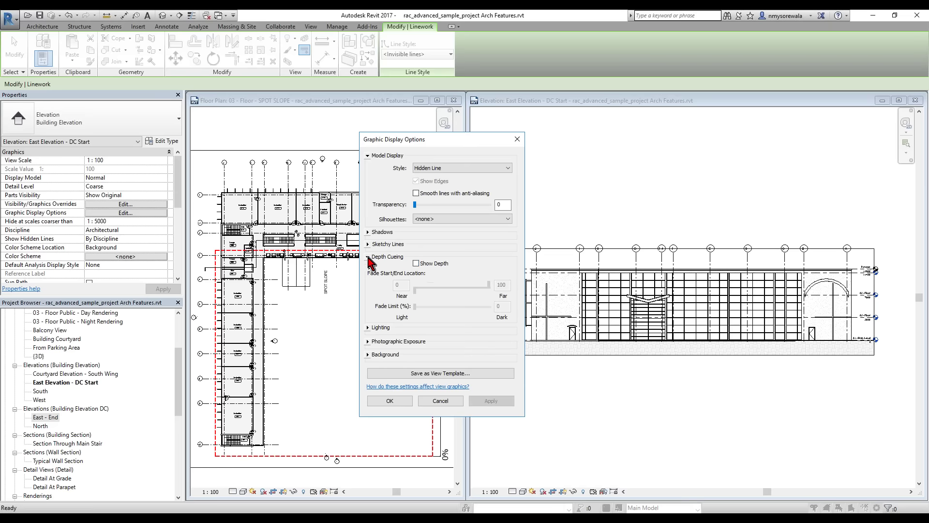
left_click(416, 264)
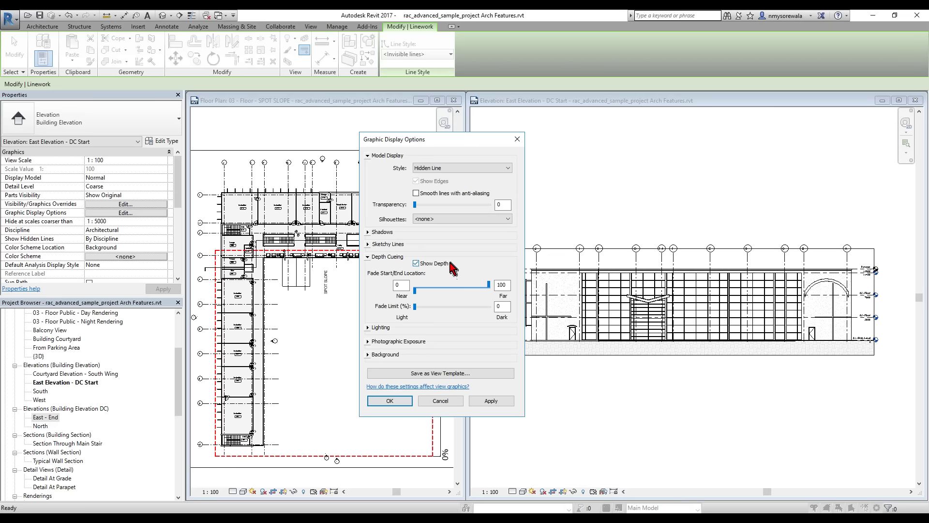
left_click_drag(443, 140, 376, 139)
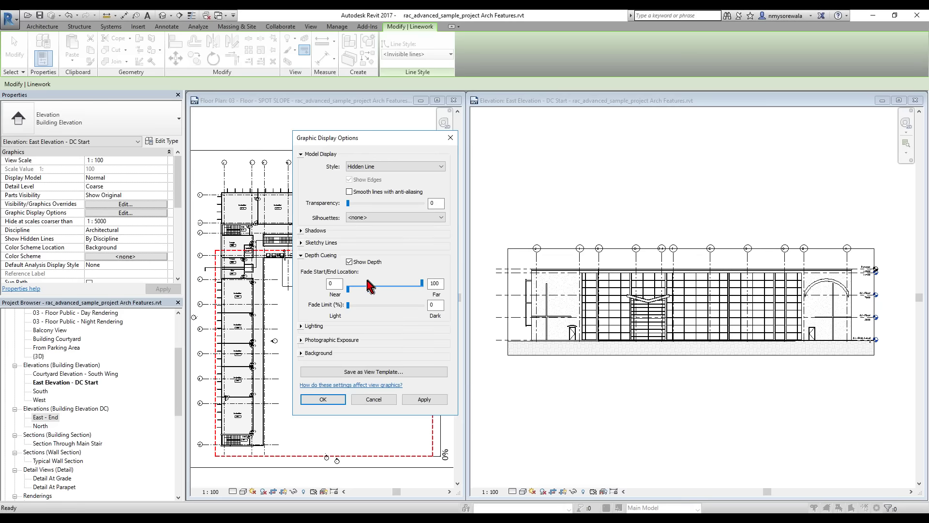
left_click(424, 400)
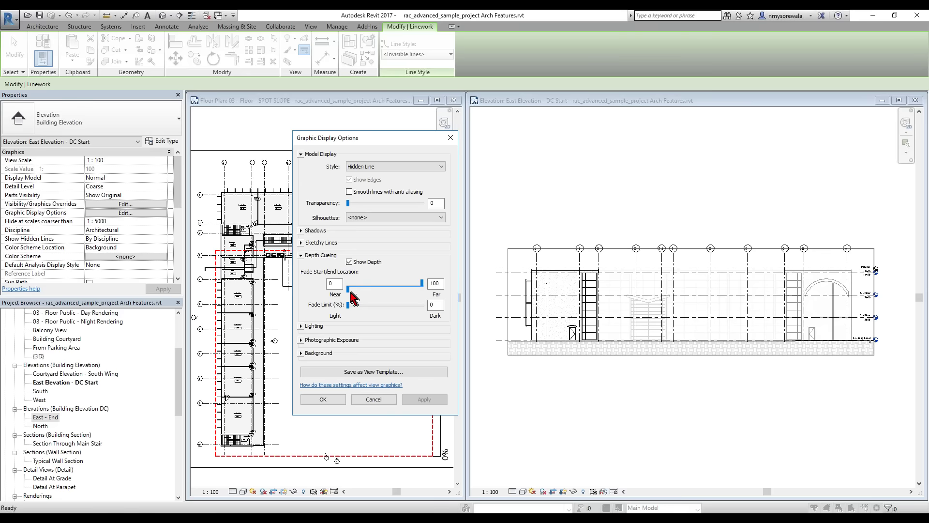
Try near fade start locations of 20, 46 and 64 for the depth cueing, applying each to the elevation
left_click_drag(377, 144, 496, 139)
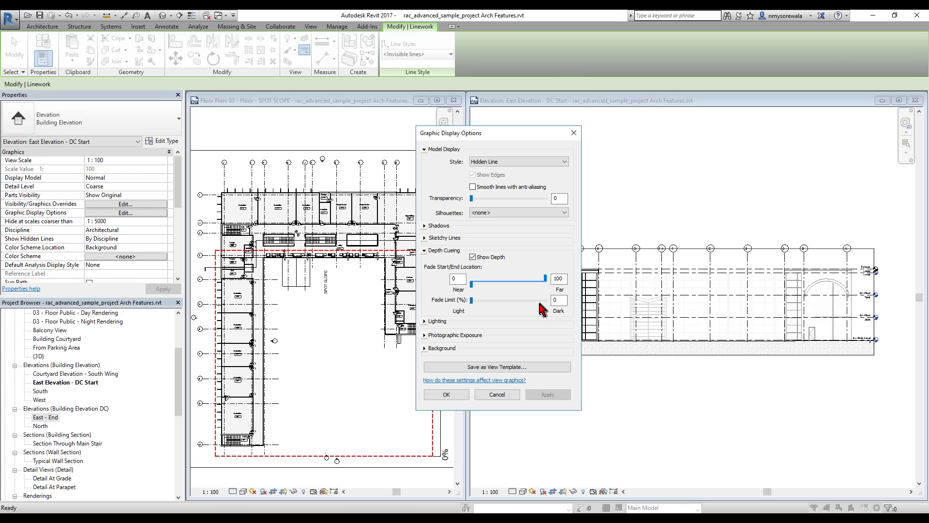
left_click_drag(472, 283, 490, 290)
left_click(537, 395)
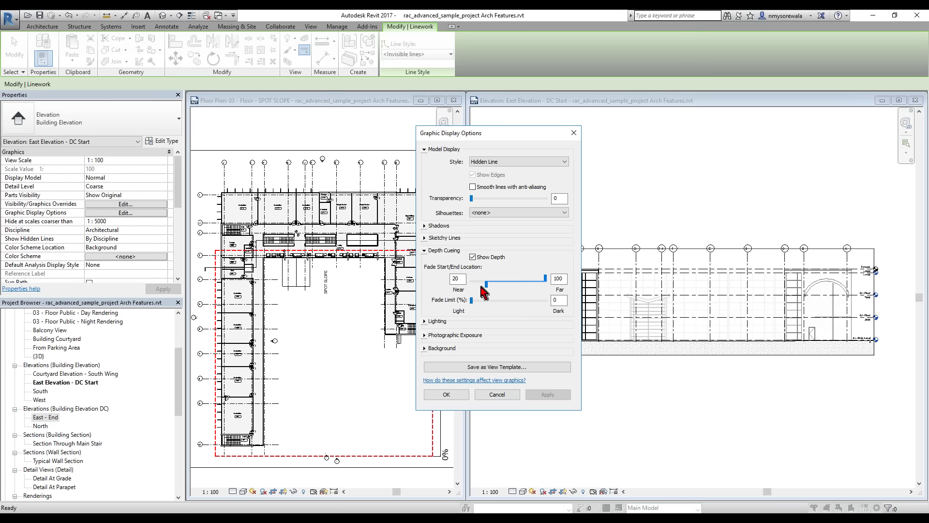
left_click_drag(524, 131, 492, 134)
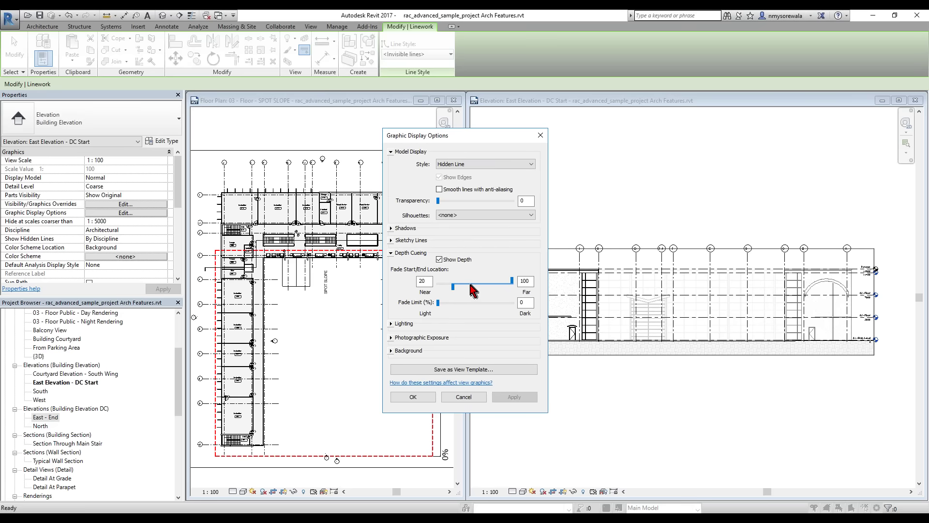
left_click_drag(457, 292, 477, 293)
left_click(522, 398)
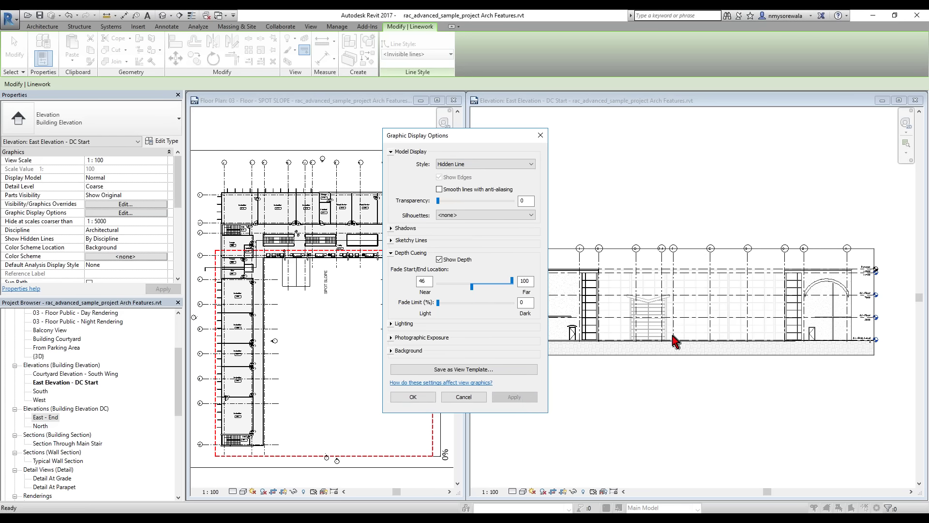
left_click_drag(477, 290, 492, 293)
left_click(512, 397)
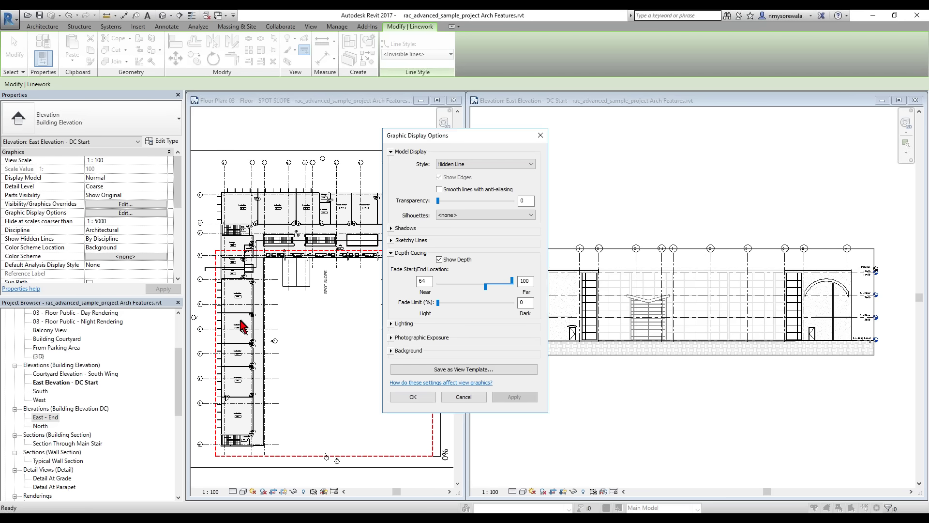
Reset the near fade start location to 0 and apply a depth cueing fade limit of 27%
left_click(484, 287)
left_click_drag(491, 287, 459, 309)
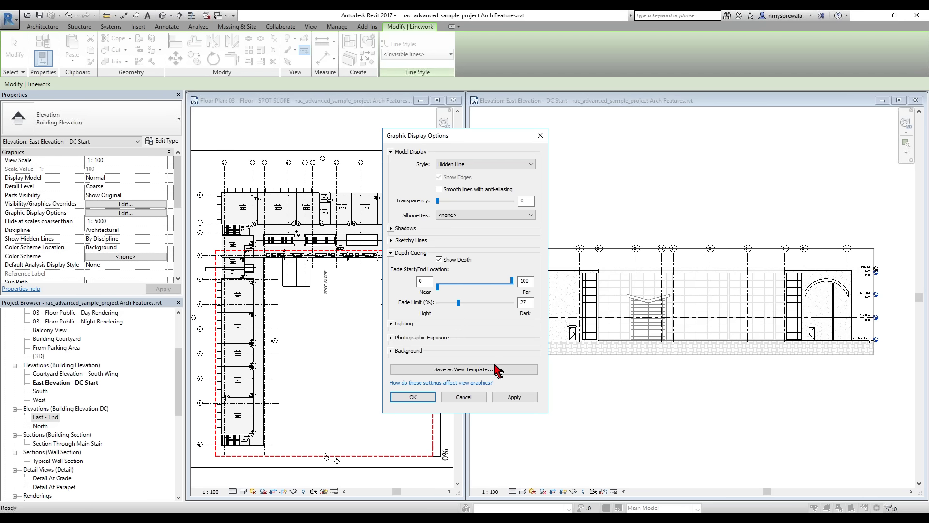
left_click(510, 397)
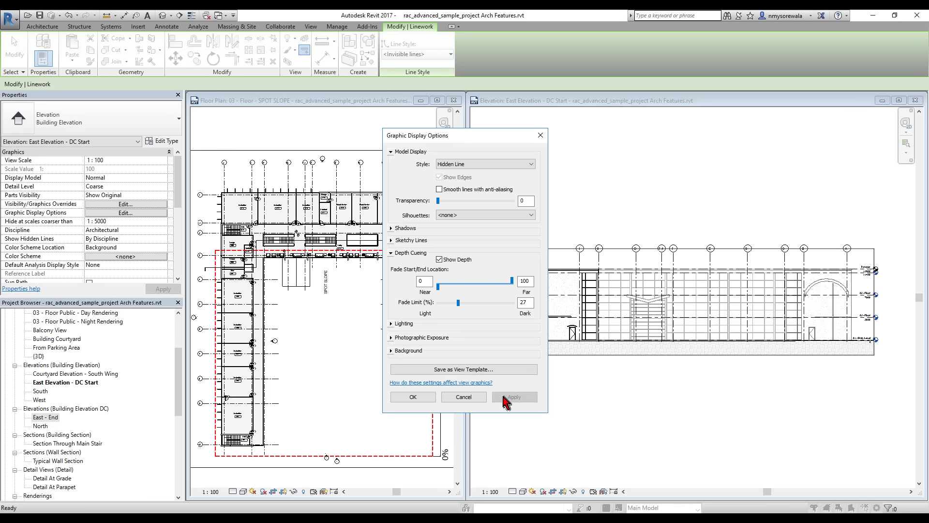
Raise the depth cueing fade limit to 100% and apply it to the elevation
left_click(526, 303)
double_click(526, 302)
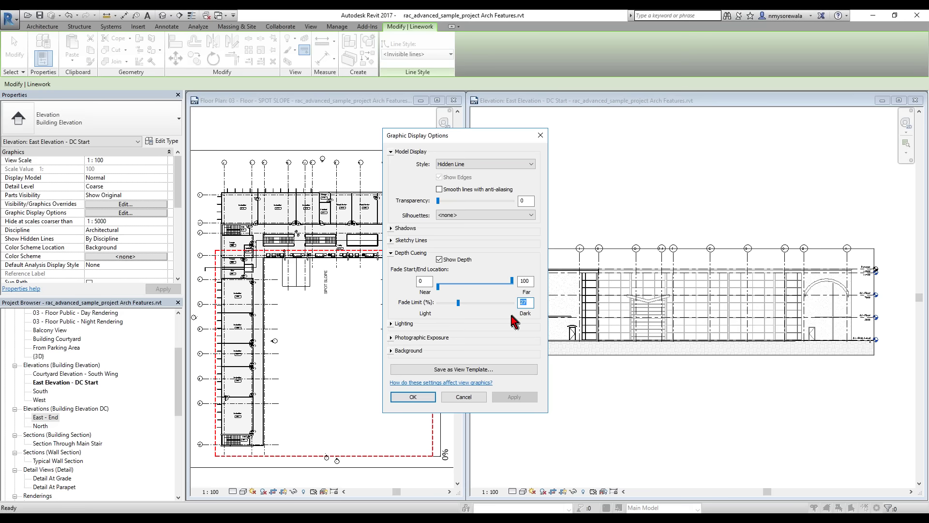
left_click_drag(458, 303, 543, 310)
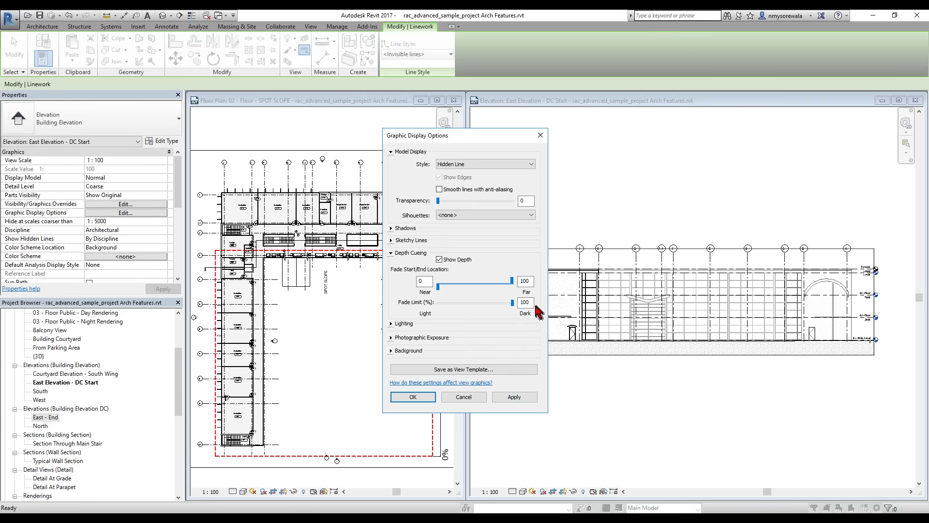
left_click(506, 396)
Lower the fade limit to 0, raise it slightly to a light fade, and accept the Graphic Display Options
left_click_drag(512, 302, 418, 306)
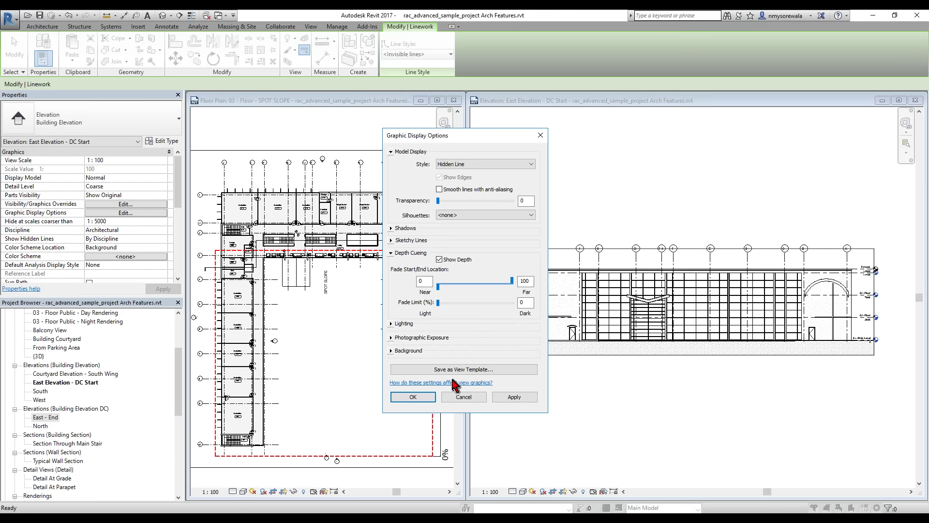
left_click_drag(438, 302, 452, 303)
left_click(412, 396)
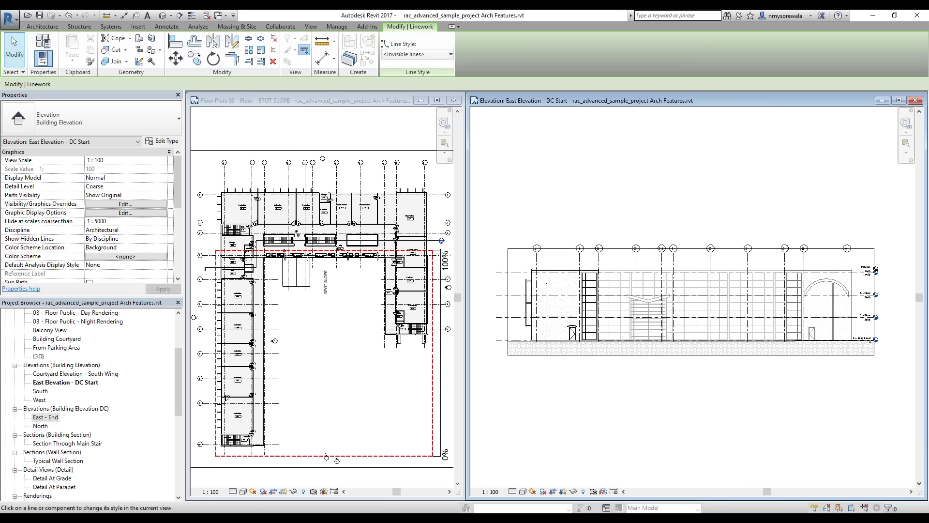
In the print setup, try raster processing for hidden line views, return to vector processing, and close without printing
left_click(10, 21)
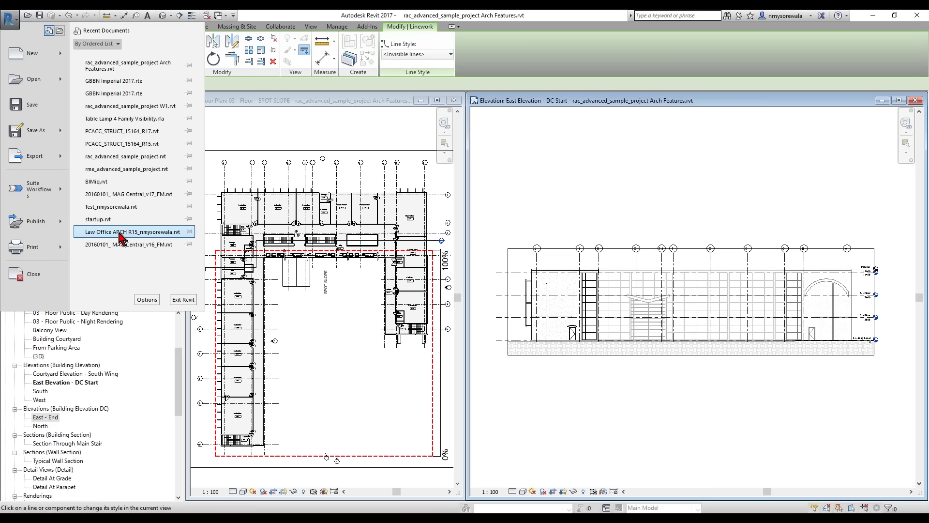
left_click(16, 248)
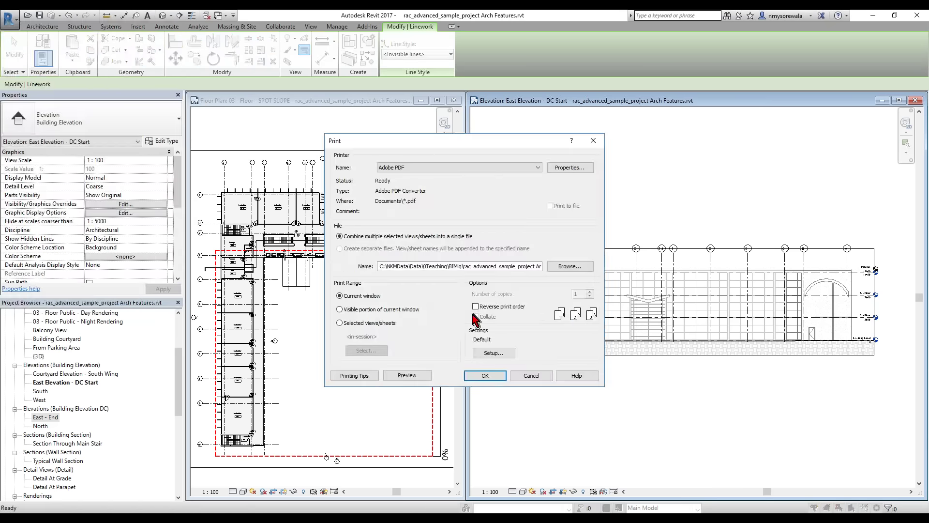
left_click(493, 352)
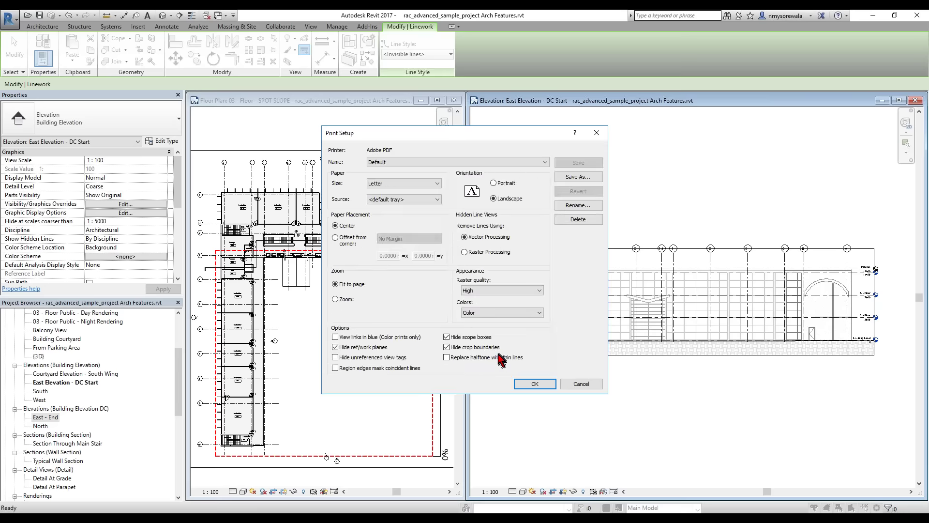
left_click(485, 252)
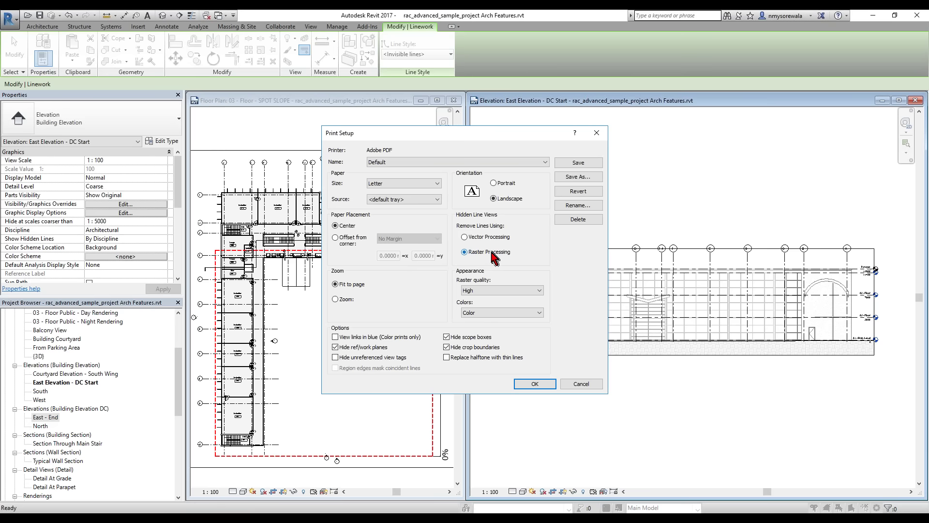
left_click(494, 237)
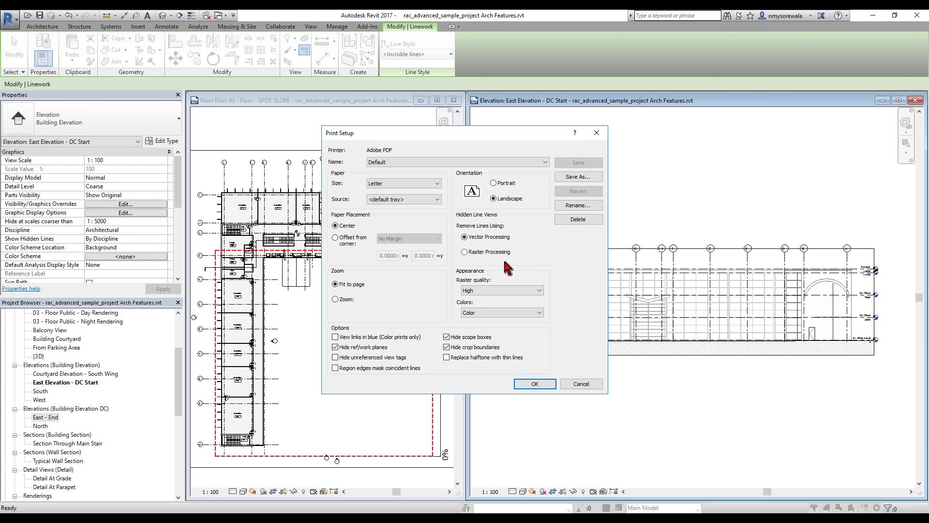
left_click(568, 386)
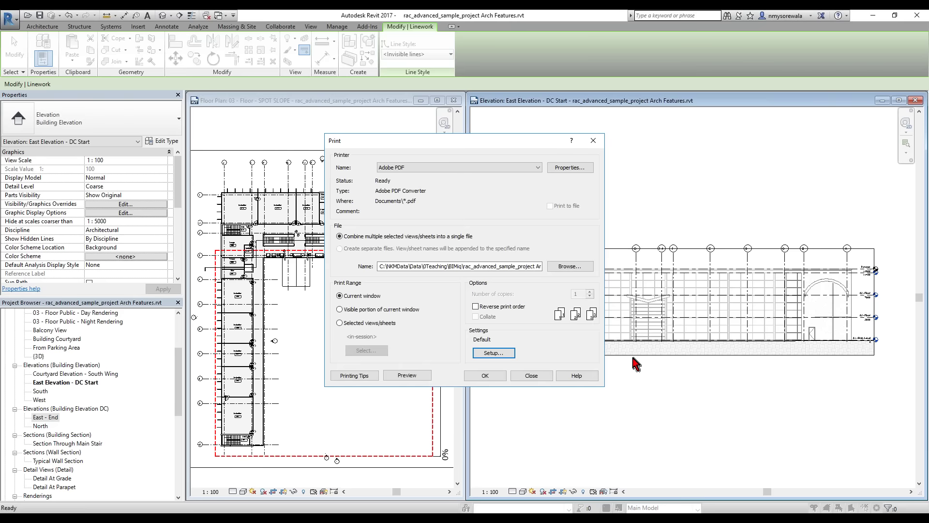
left_click(533, 380)
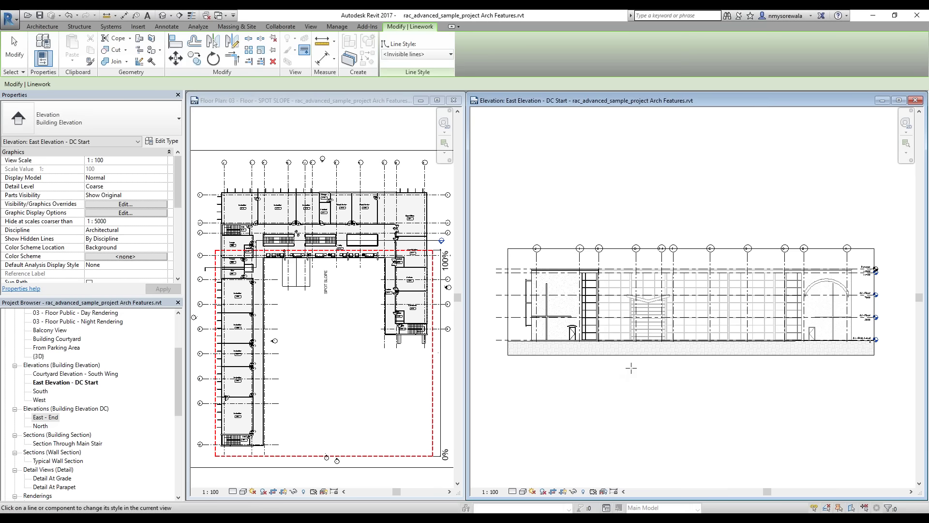
left_click(612, 329)
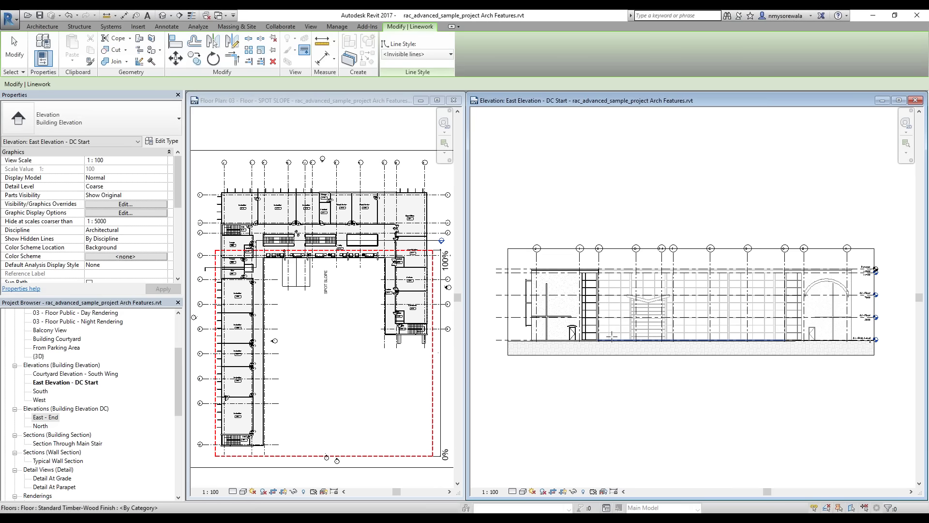
left_click(612, 342)
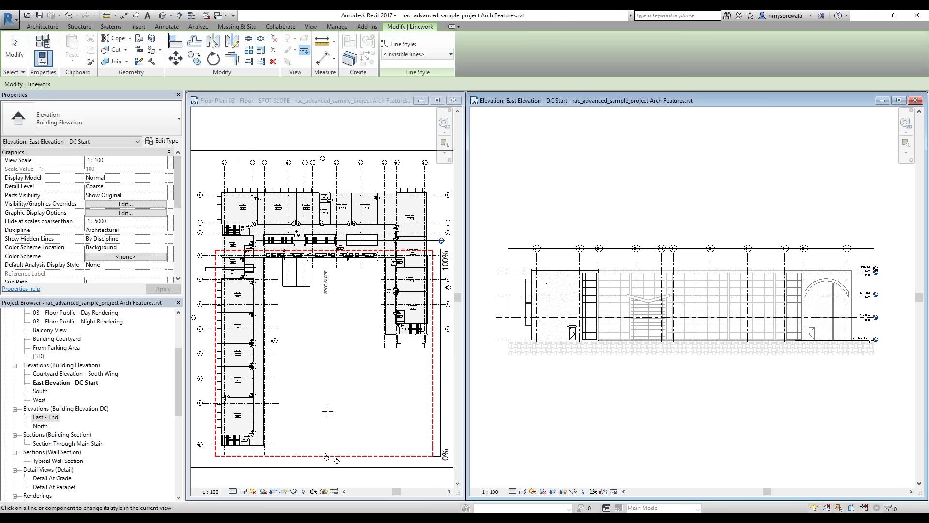
Start a new elevation in the third-floor plan and duplicate its Building Elevation type as "Building Elevation depth Cue"
left_click(310, 27)
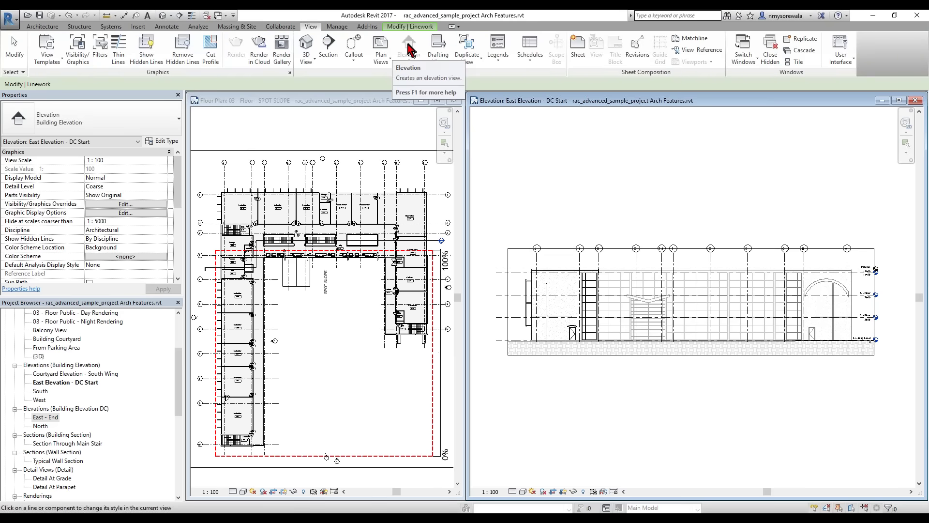
left_click(333, 255)
left_click(408, 46)
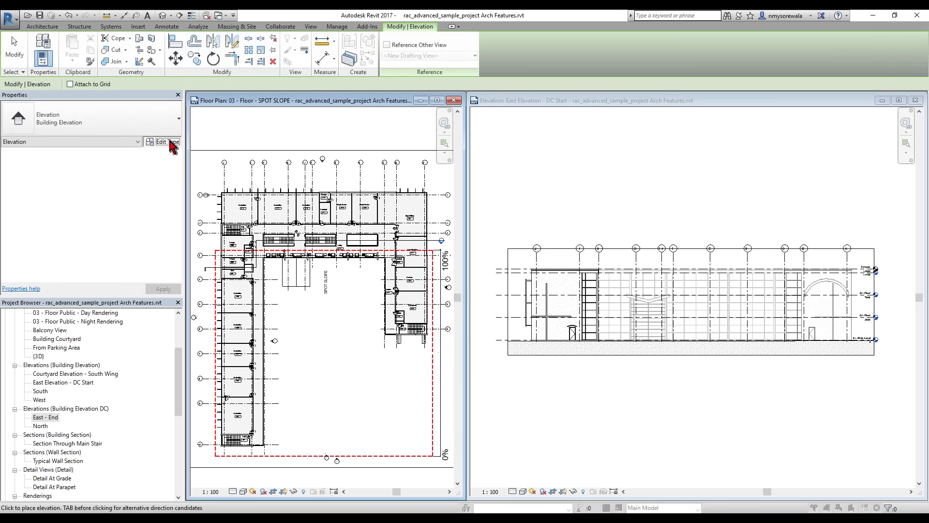
left_click(170, 144)
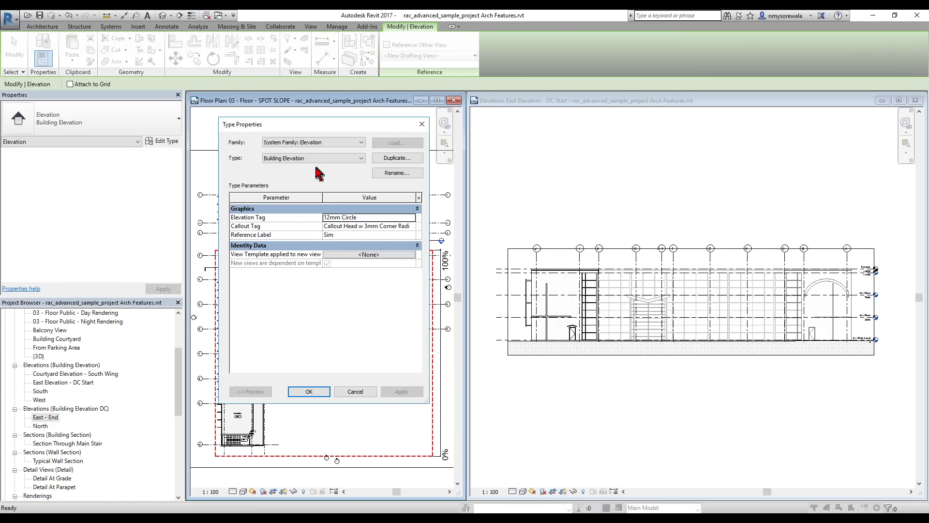
left_click(390, 159)
left_click(345, 258)
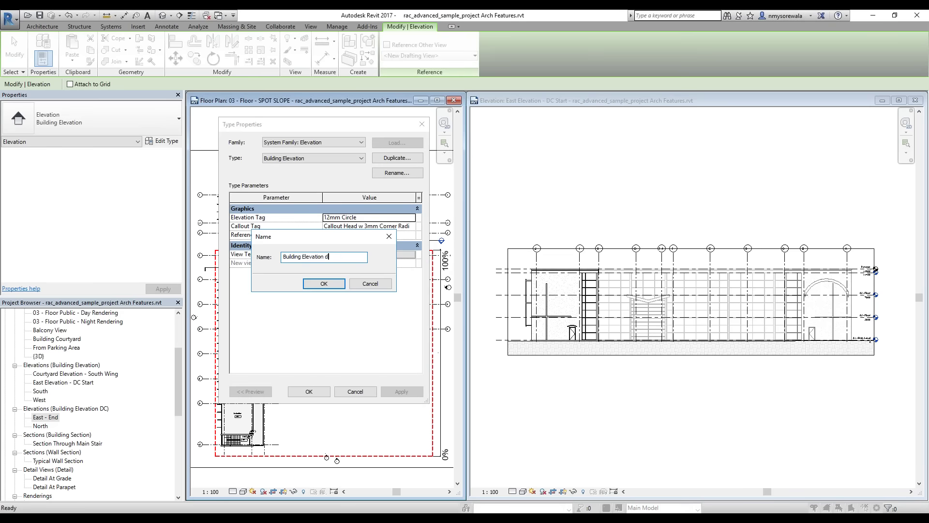
type("depth Cue")
left_click(324, 283)
Assign the _NKM Architectural Elevation Depth view template to the type's new views, check its depth cueing settings, and accept the type
left_click(405, 254)
left_click(219, 265)
left_click(213, 248)
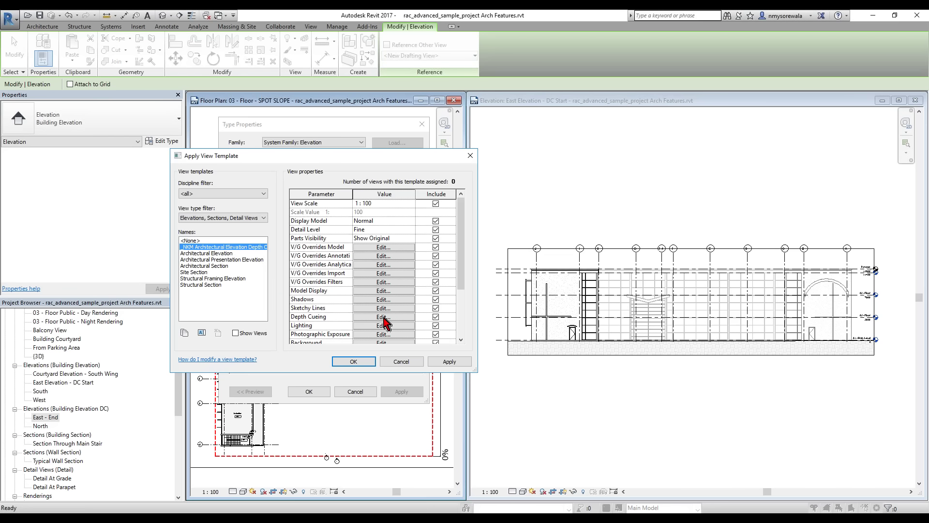
left_click(363, 364)
left_click(376, 316)
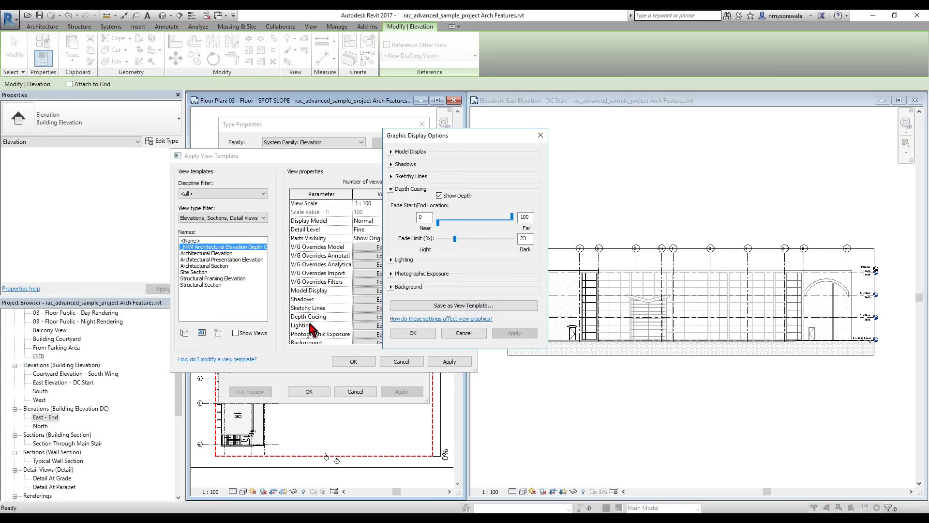
left_click(466, 326)
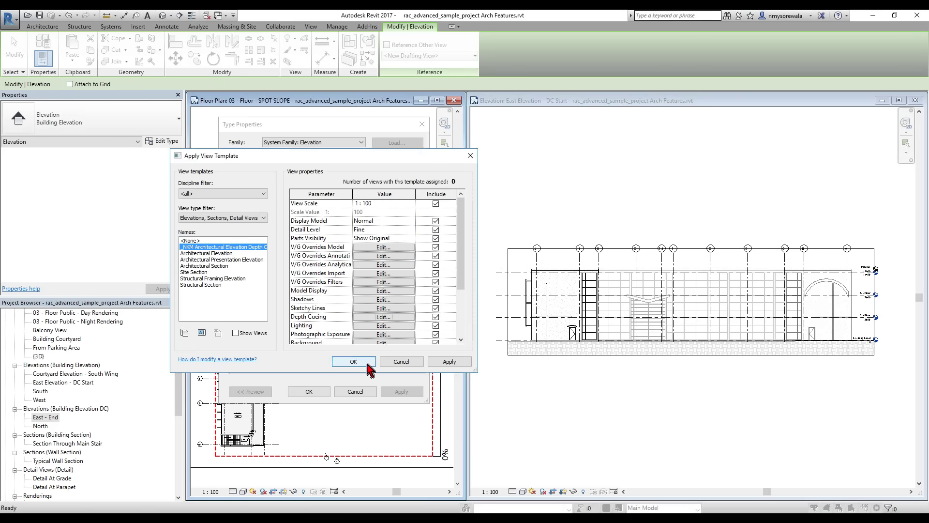
left_click(367, 363)
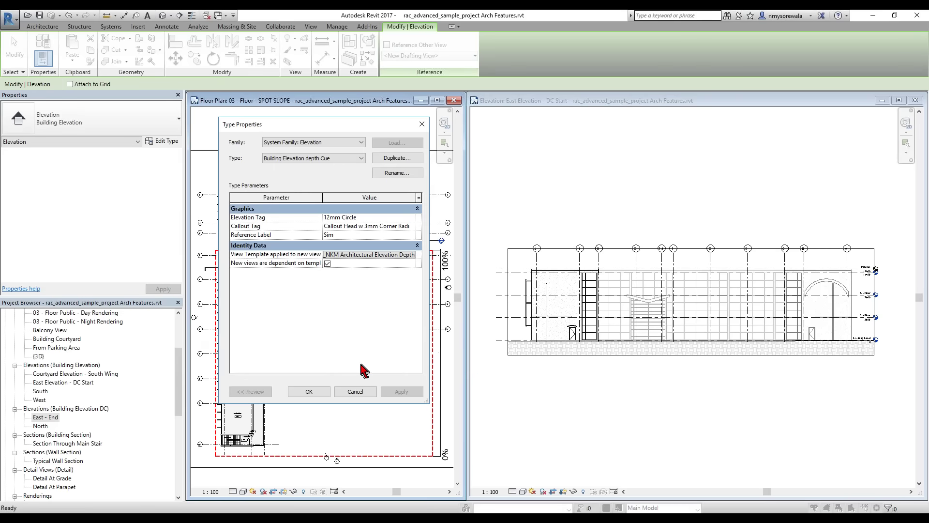
left_click(309, 392)
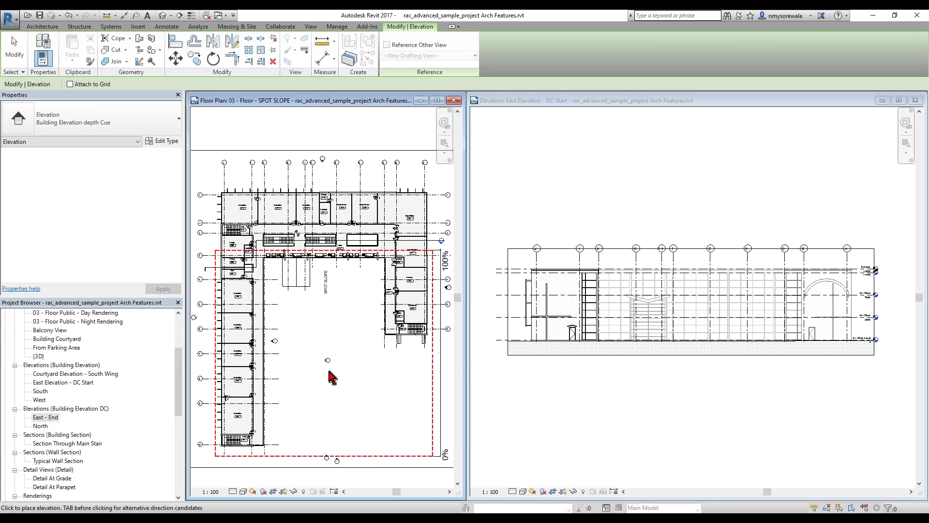
Place the elevation marker in the courtyard facing the main entrance facade and open its elevation view
left_click(351, 290)
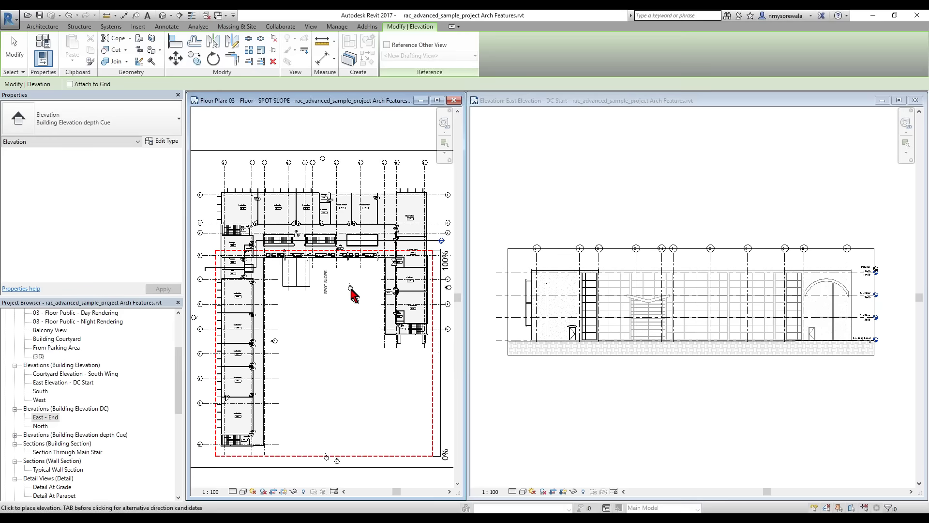
key("Escape")
key("Escape")
scroll(357, 293, "up", 2)
scroll(357, 292, "up", 1)
left_click(348, 288)
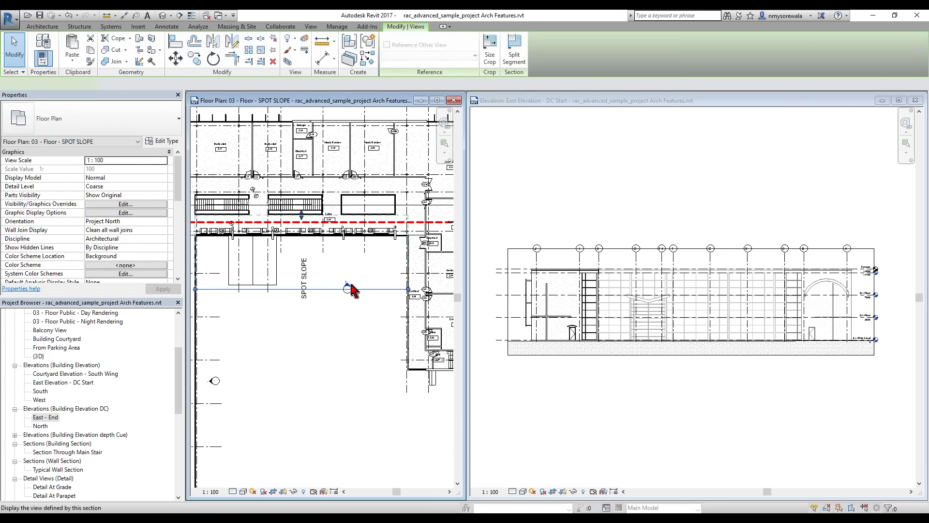
key("Escape")
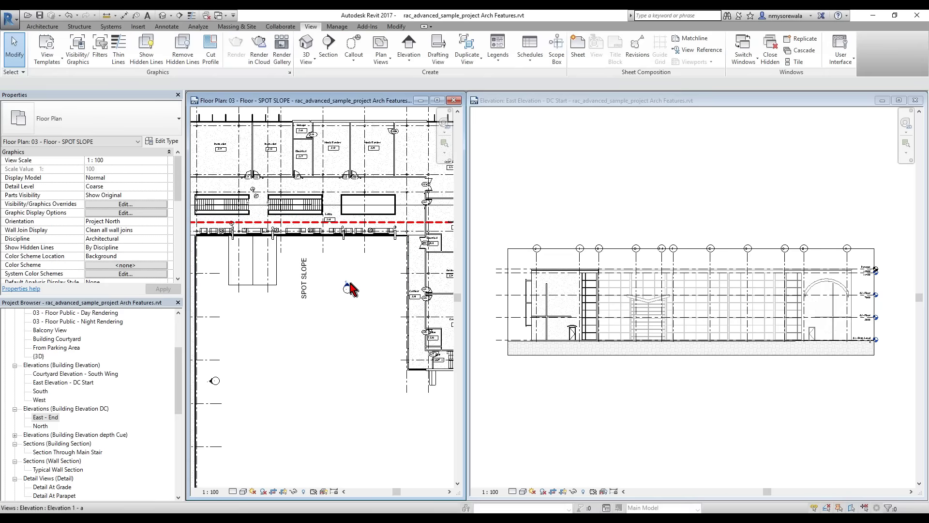
double_click(348, 290)
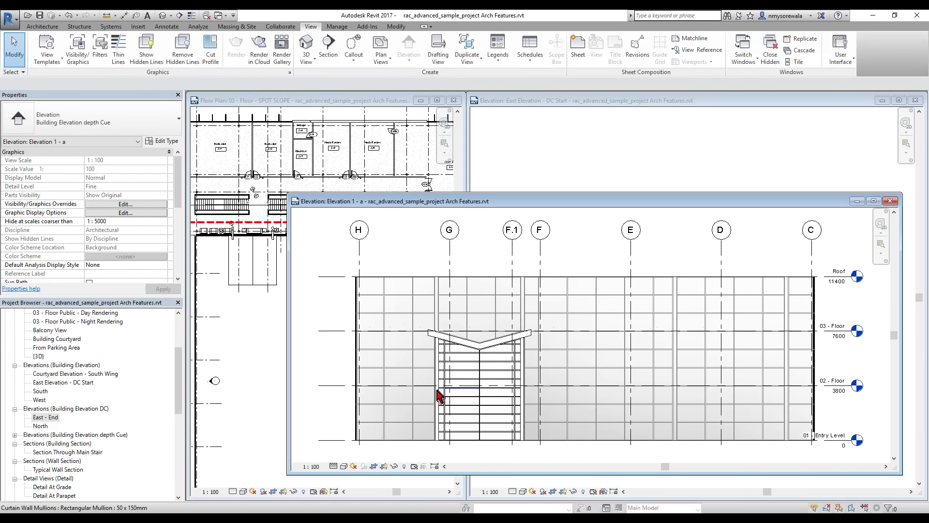
Find the new elevation under the Building Elevation depth Cue group in the project browser, and close its view
left_click_drag(183, 399, 184, 414)
left_click(14, 392)
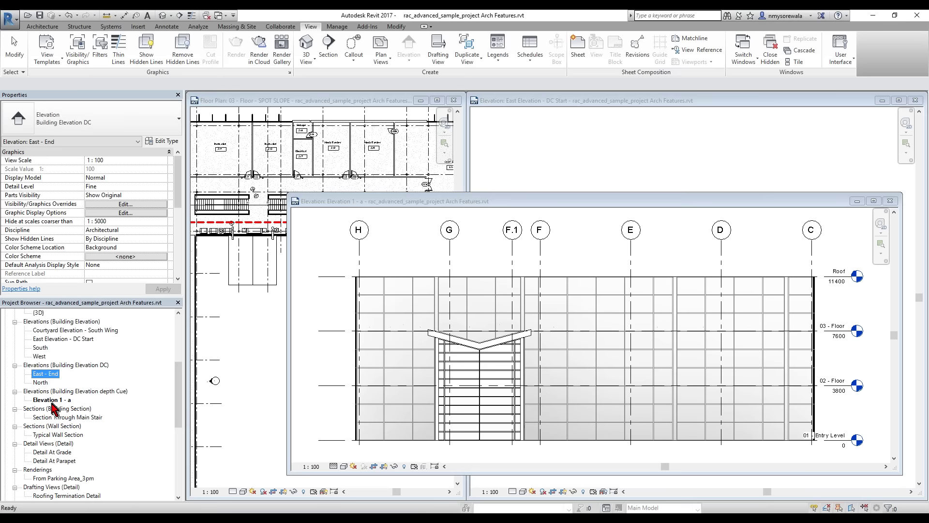
left_click(894, 205)
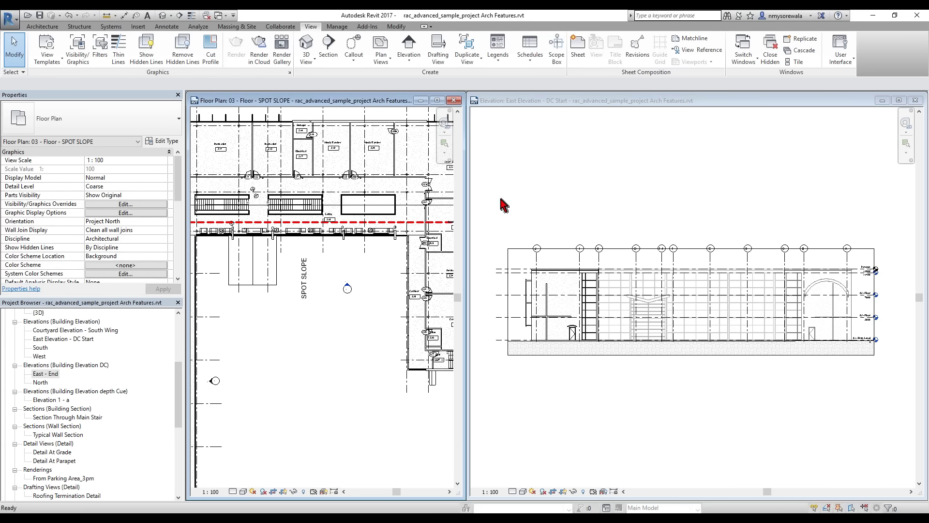
Open the default 3D view at full size and inspect the courtyard building and its parapet wall
left_click(162, 17)
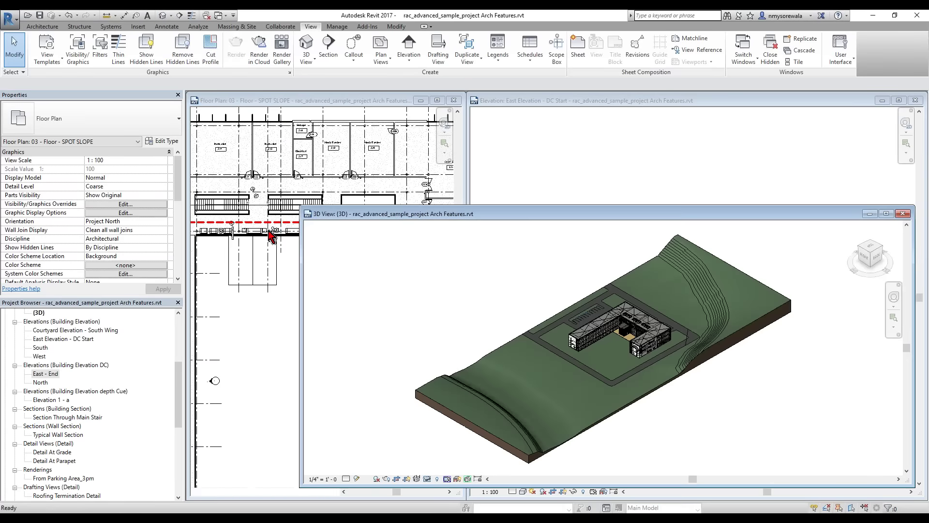
double_click(507, 221)
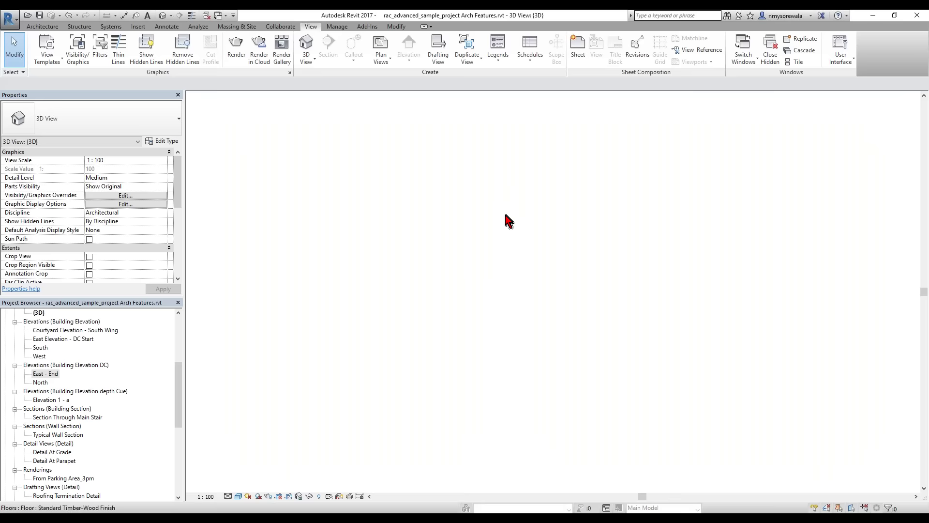
scroll(516, 219, "up", 7)
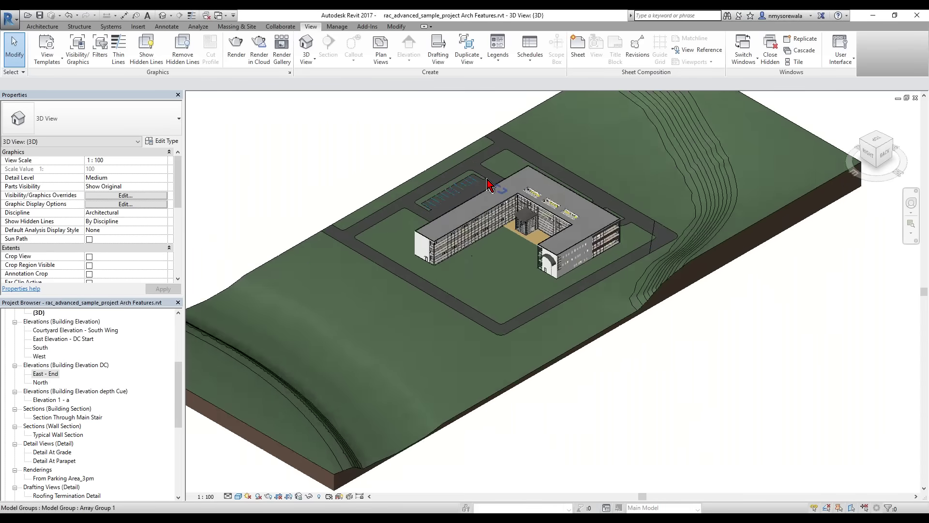
left_click(462, 210)
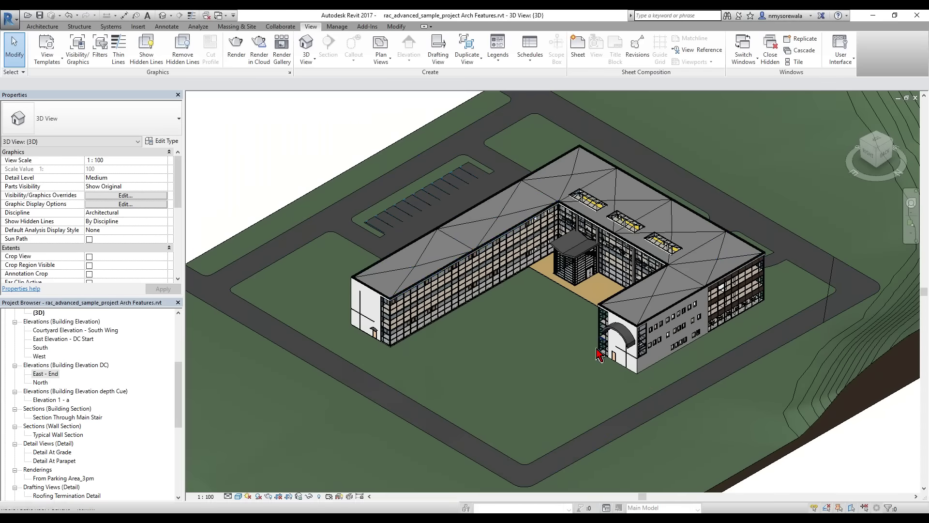
left_click(417, 290)
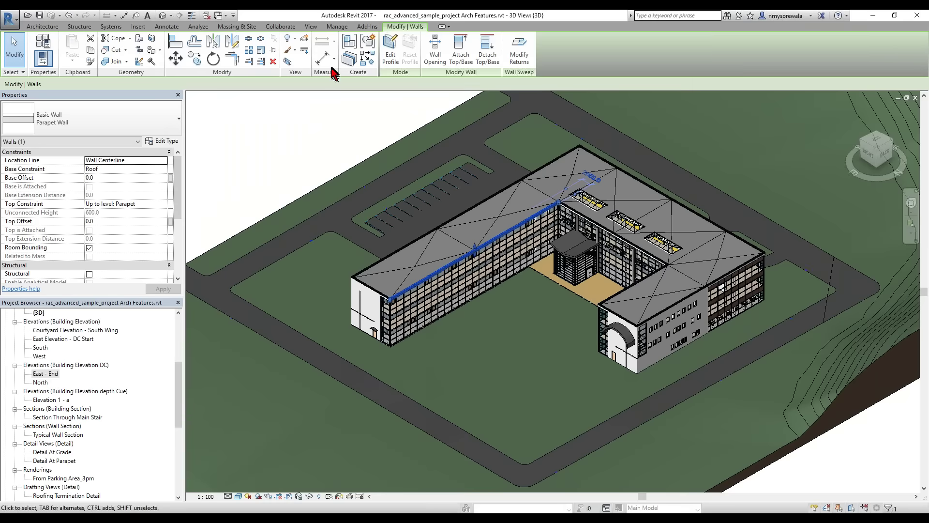
left_click(348, 27)
left_click(225, 206)
Open the perspective view 03 - Floor Public - Night Rendering
left_click(177, 387)
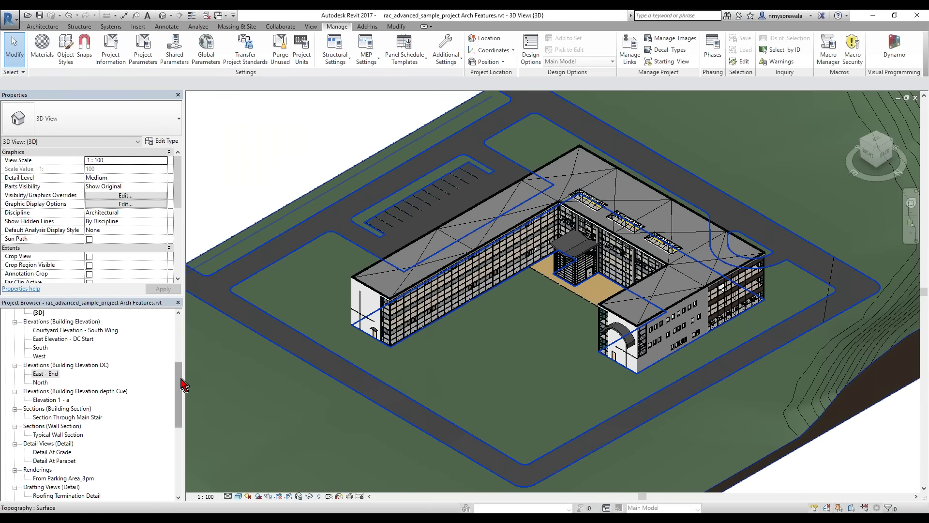
scroll(102, 412, "up", 5)
double_click(97, 409)
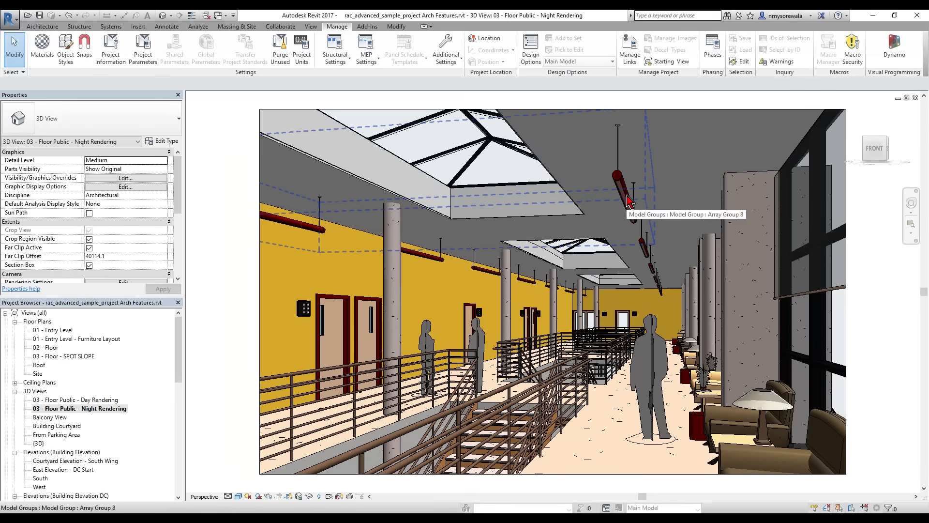
left_click(428, 118)
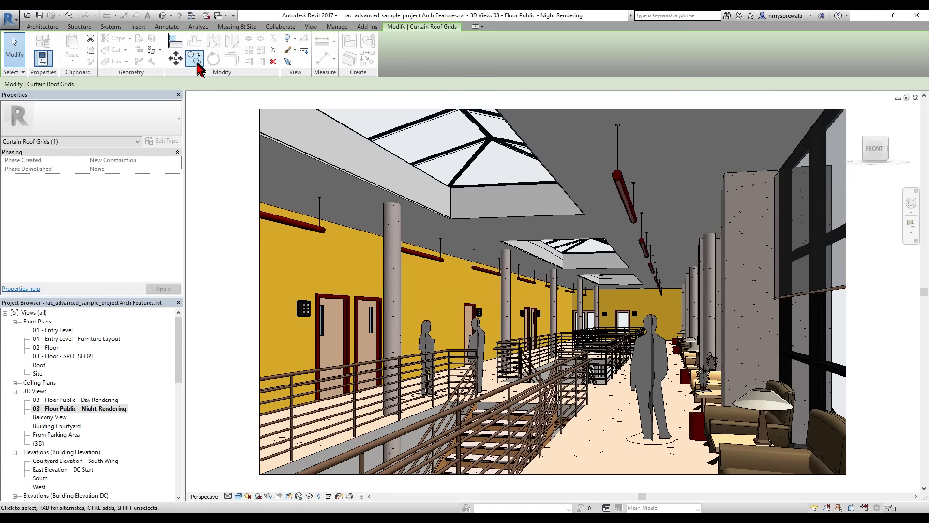
left_click(399, 227)
key("Escape")
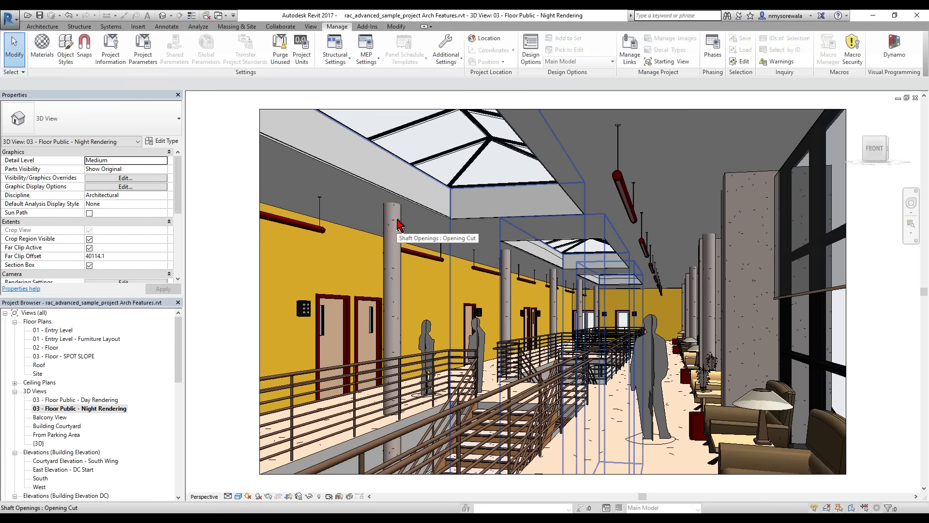
Copy the nearest round concrete column in the perspective view to a new position beside the wall-mounted panel, left of the doors
left_click(392, 232)
left_click(194, 58)
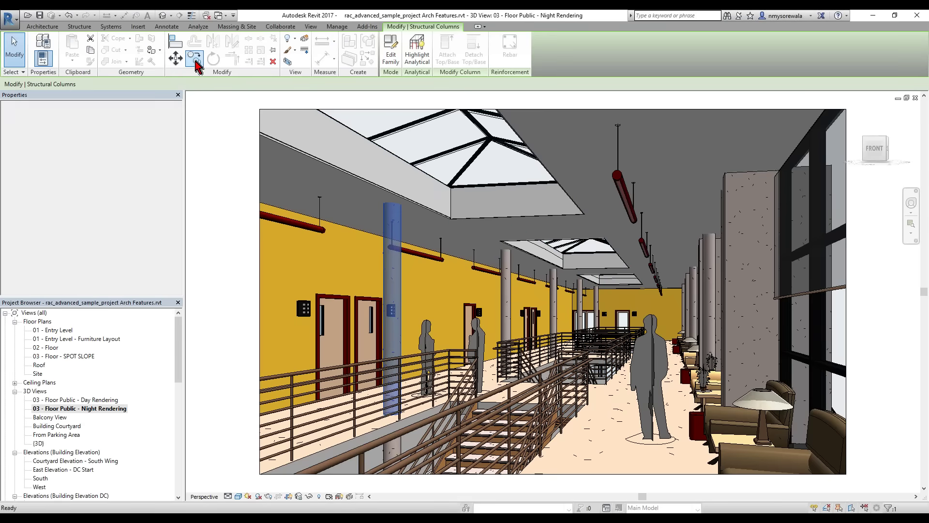
left_click(390, 239)
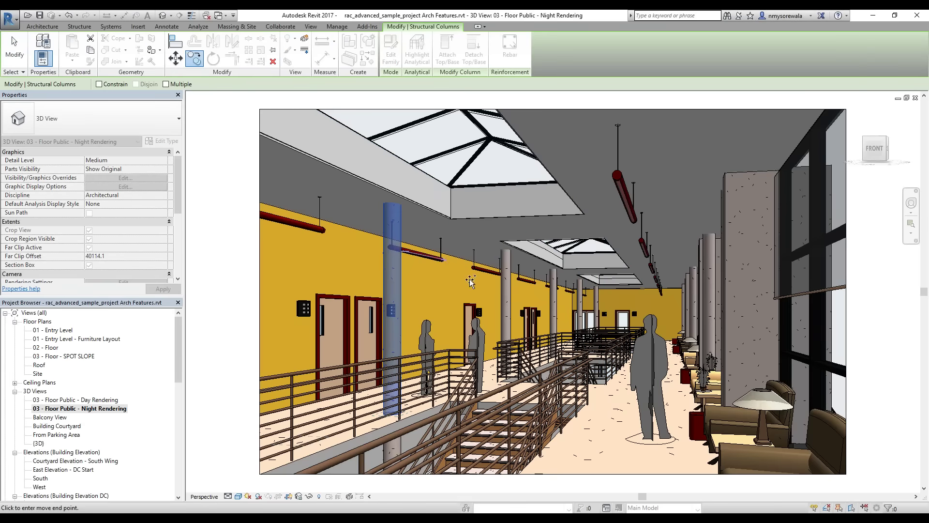
left_click(300, 239)
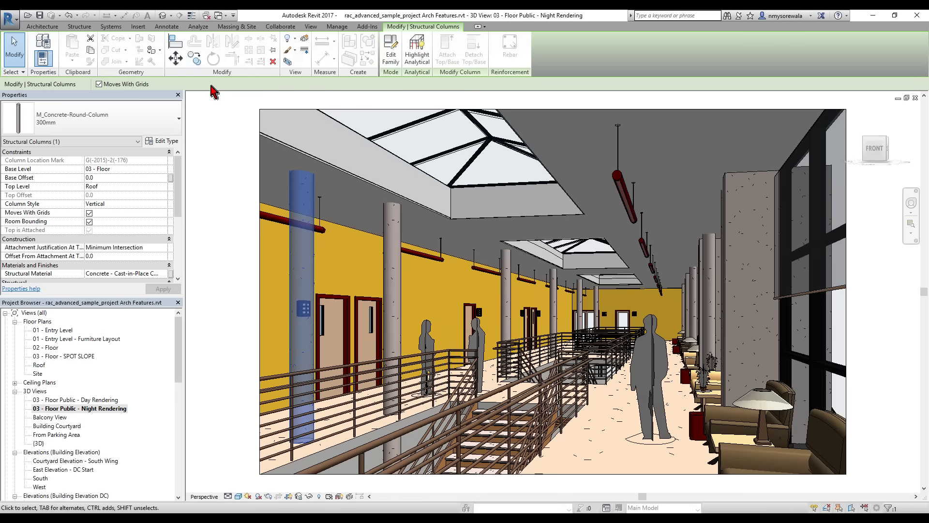
left_click(274, 62)
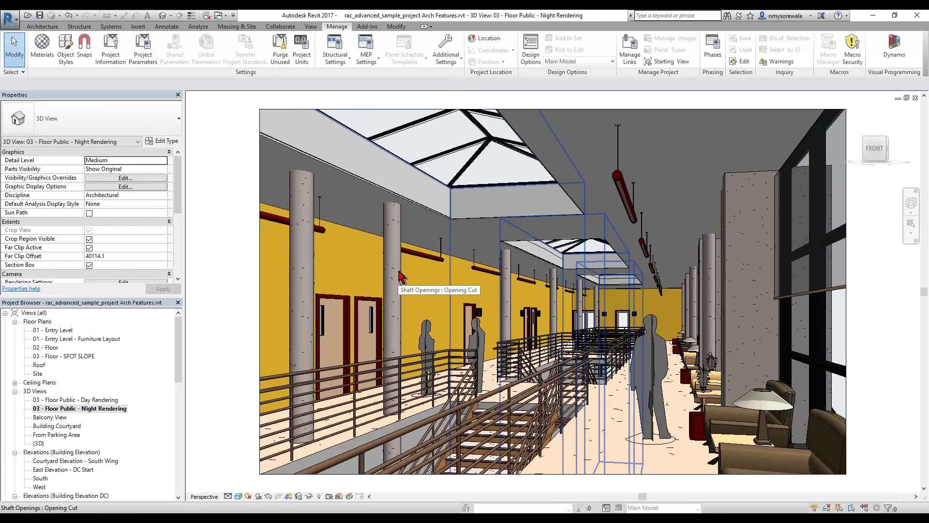
Open the round concrete column's family for editing from the perspective, return to the project, and close the perspective view
left_click(399, 274)
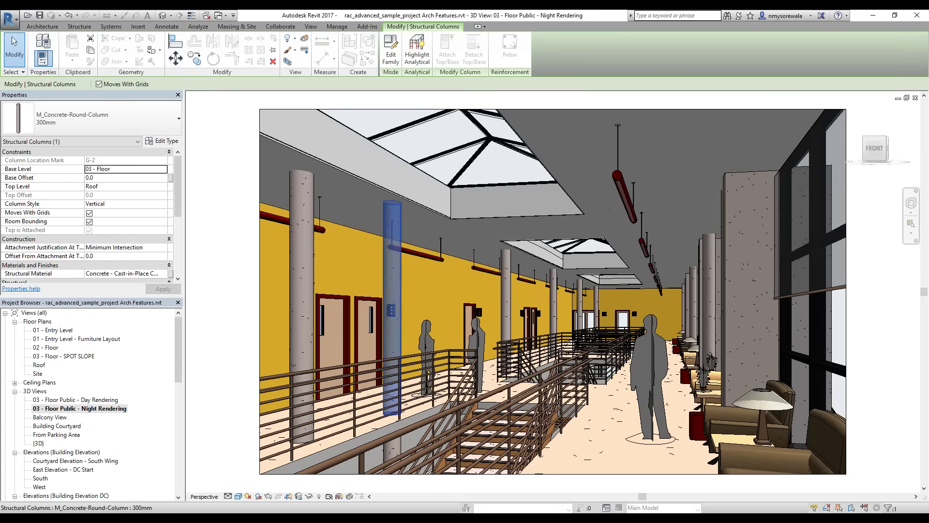
left_click(391, 57)
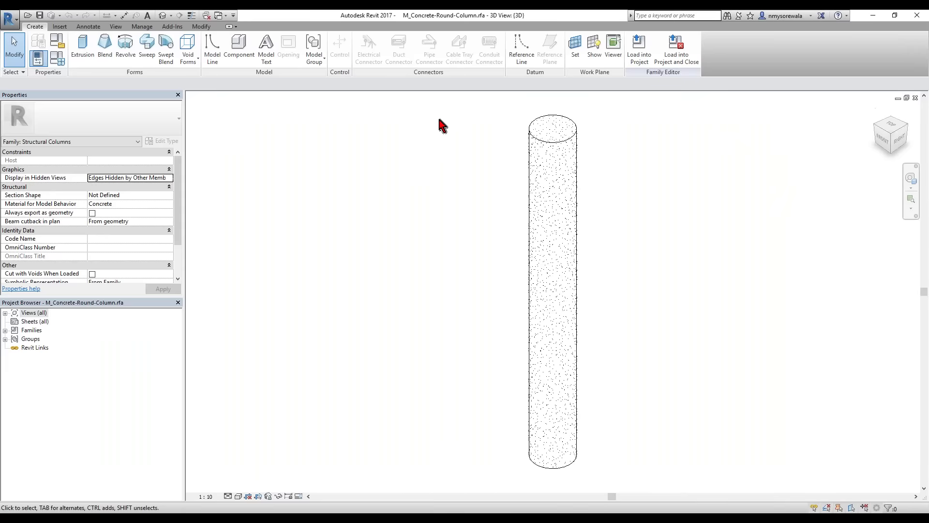
key("ctrl+Tab")
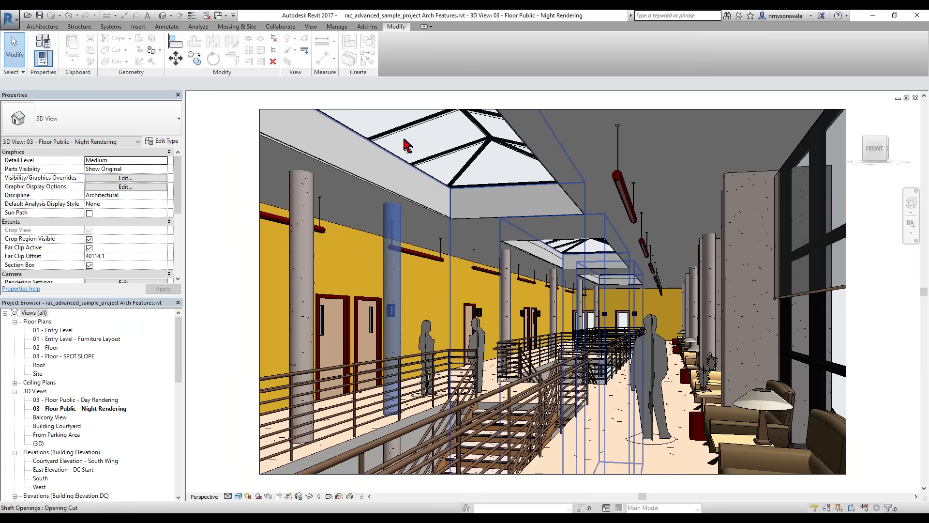
left_click(915, 99)
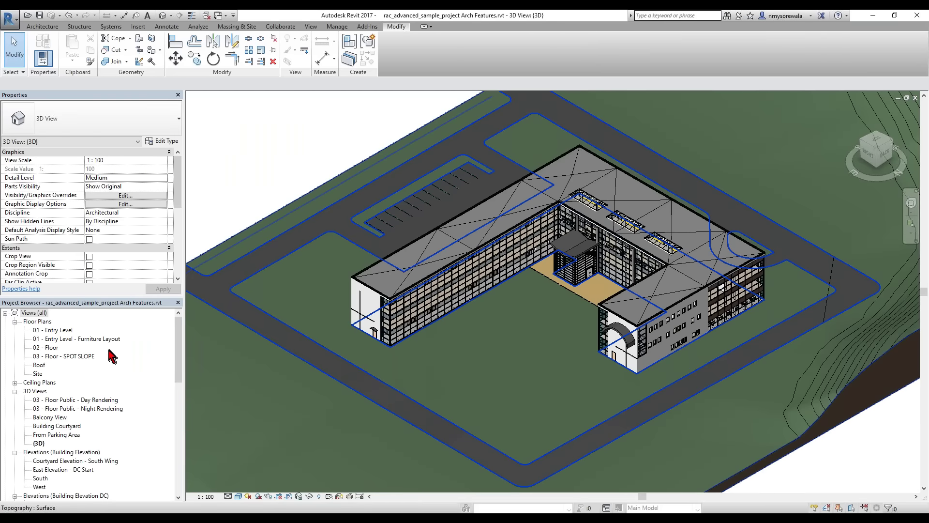
Open the floor plan 03 - Floor - SPOT SLOPE and examine the entrance canopy roof in the courtyard
left_click(172, 27)
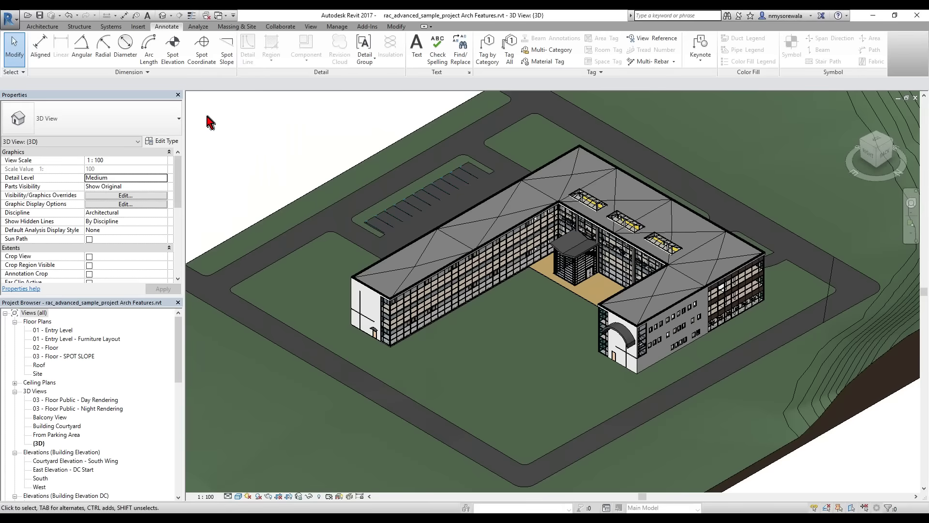
double_click(65, 357)
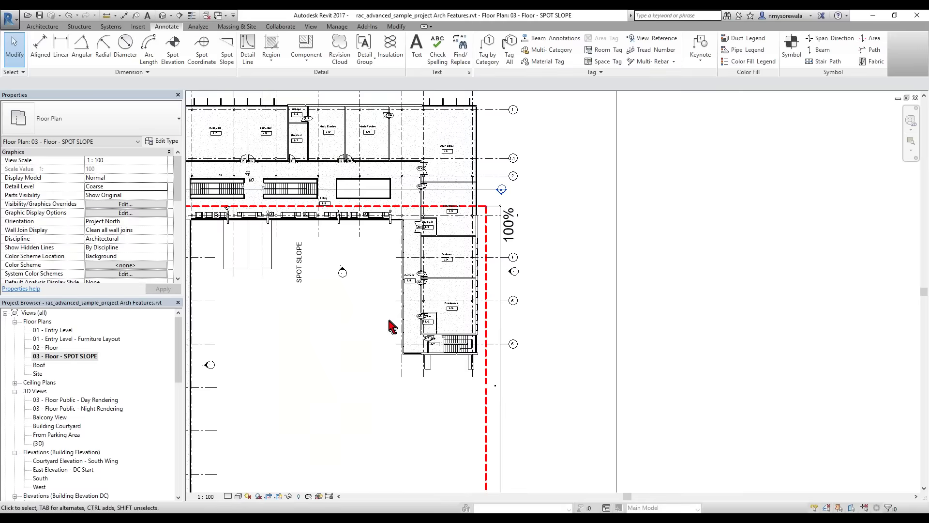
scroll(269, 252, "up", 5)
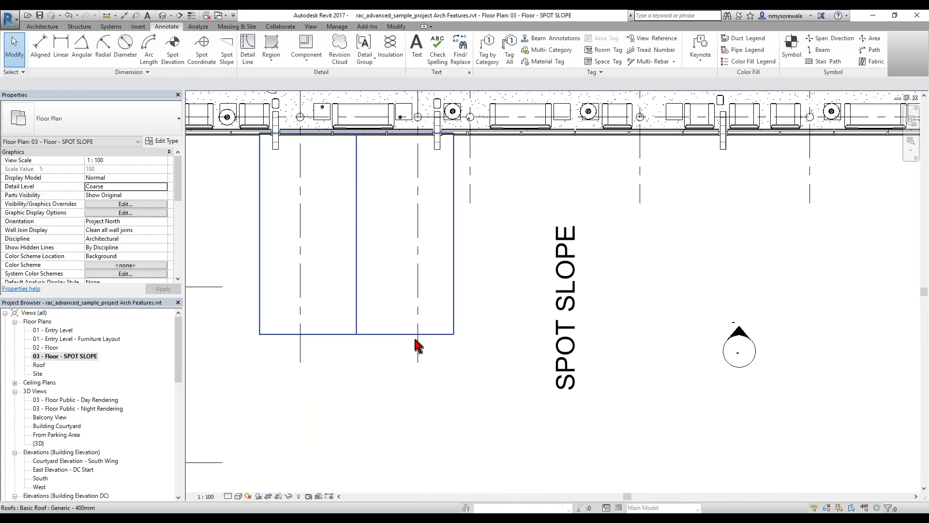
In East Elevation - DC Start, place a spot slope on the right-hand slope of the V-shaped entrance roof and adjust its position
key("ctrl+Tab")
key("ctrl+Tab")
scroll(370, 293, "up", 5)
scroll(413, 290, "up", 3)
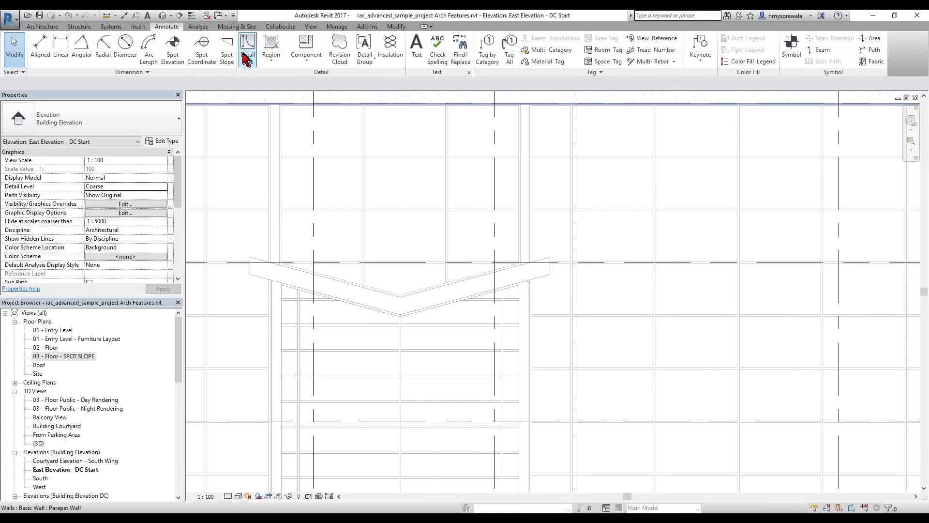
left_click(226, 48)
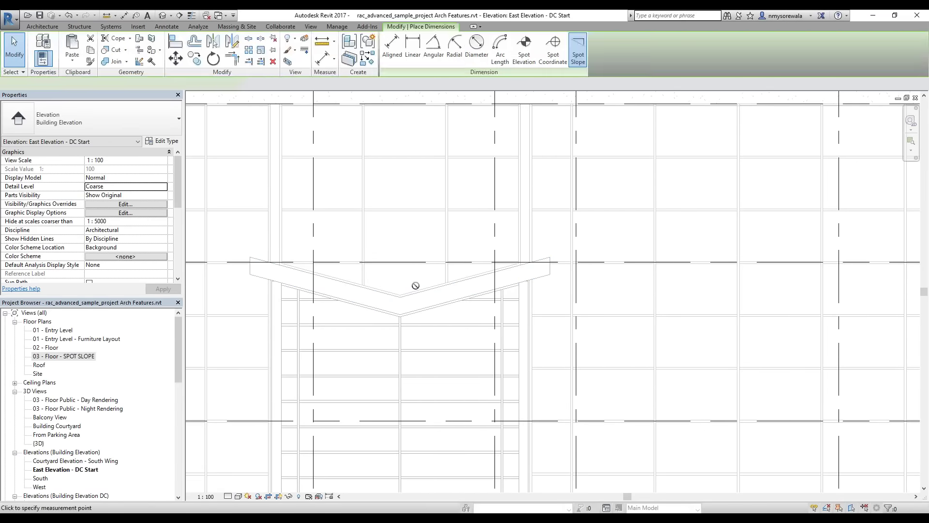
left_click(488, 272)
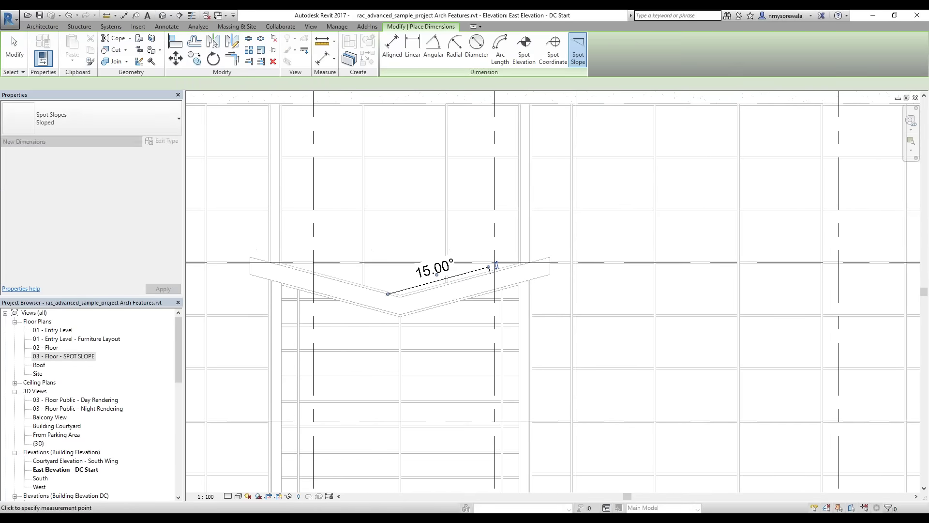
key("Escape")
scroll(465, 286, "up", 5)
left_click(491, 269)
left_click_drag(488, 263, 575, 232)
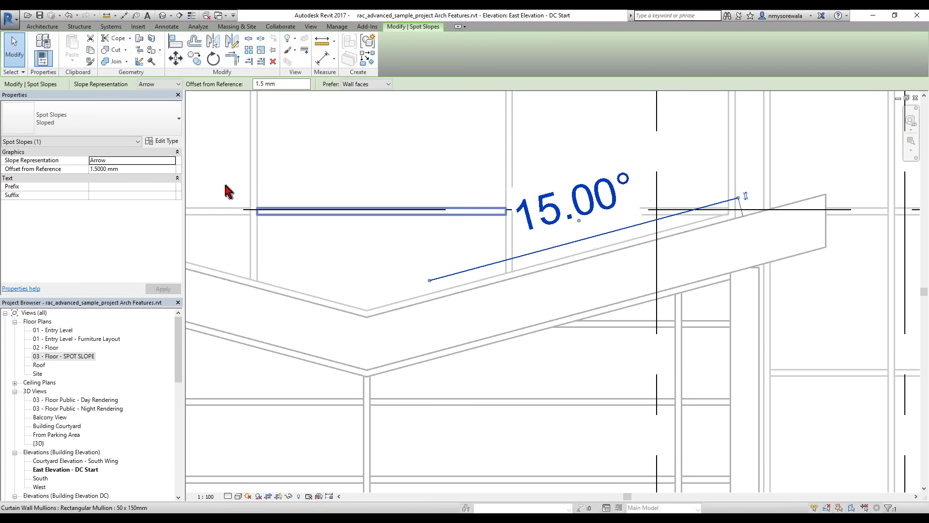
Set the Leader Arrowhead of the Sloped spot slope type to Arrow Filled 15 Degree
left_click(167, 143)
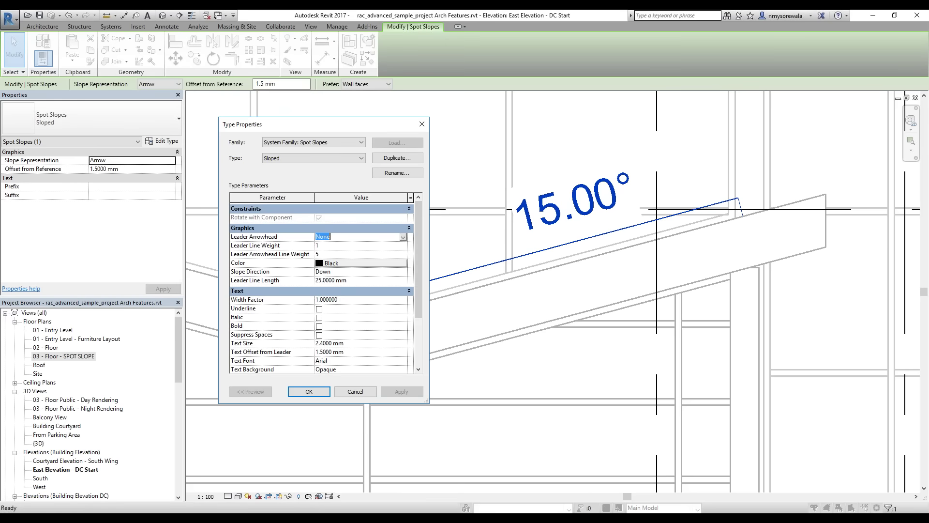
left_click(403, 237)
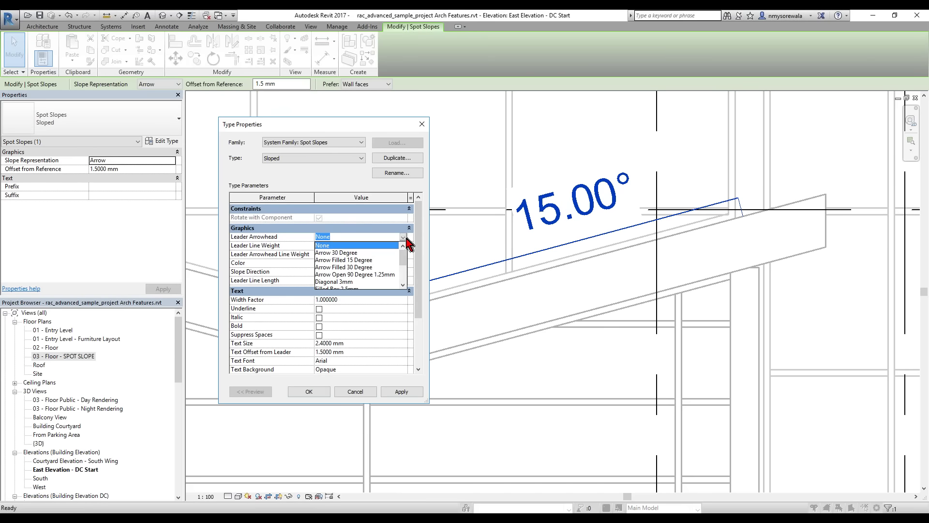
left_click(374, 262)
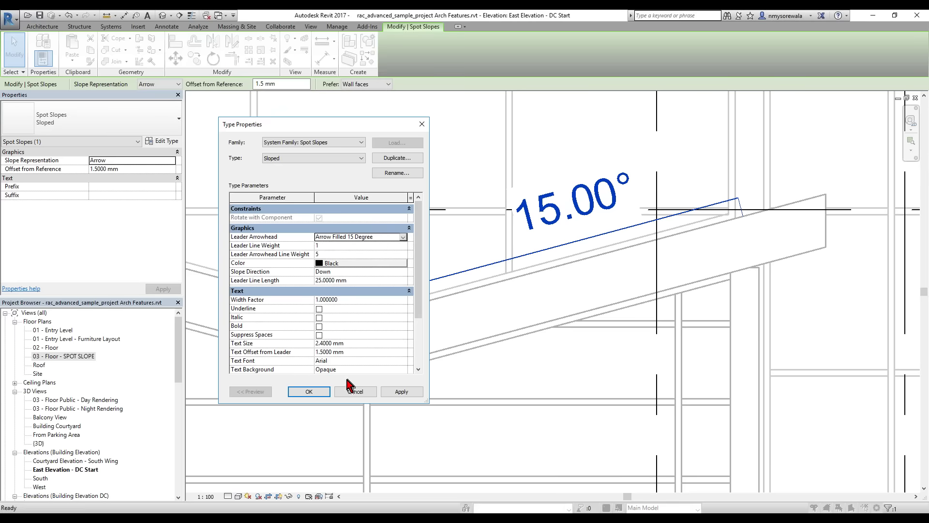
left_click(401, 391)
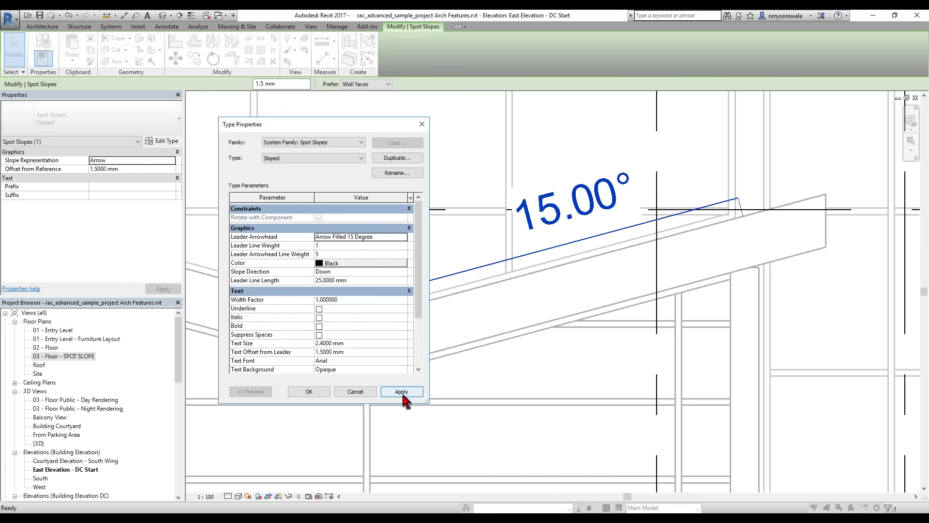
left_click_drag(309, 126, 228, 114)
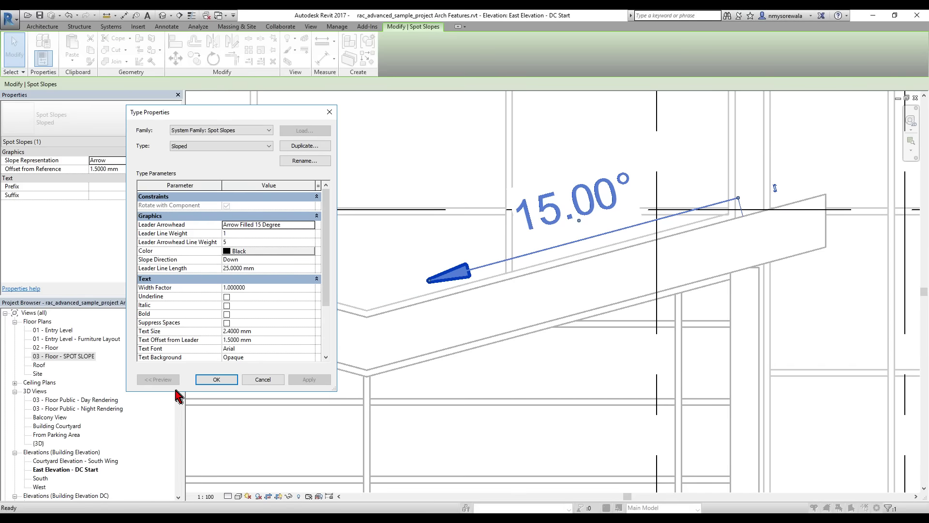
left_click(217, 379)
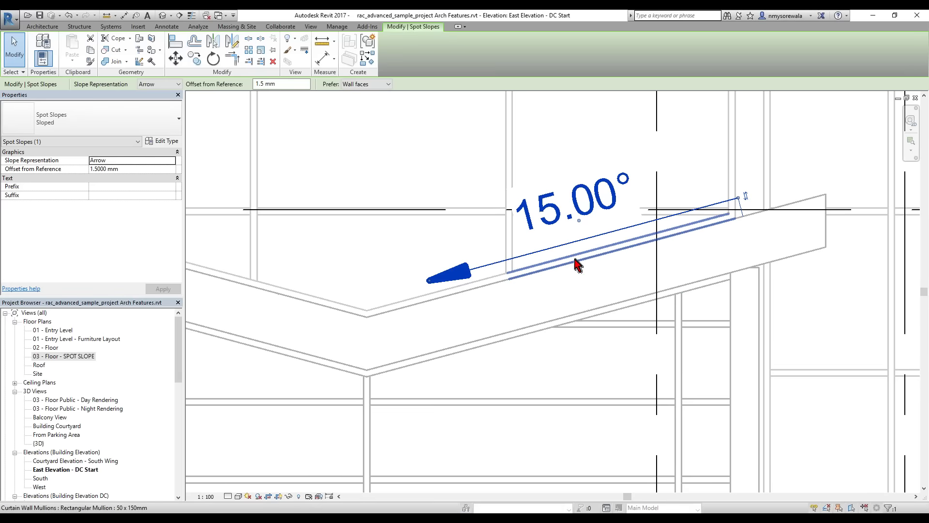
key("Escape")
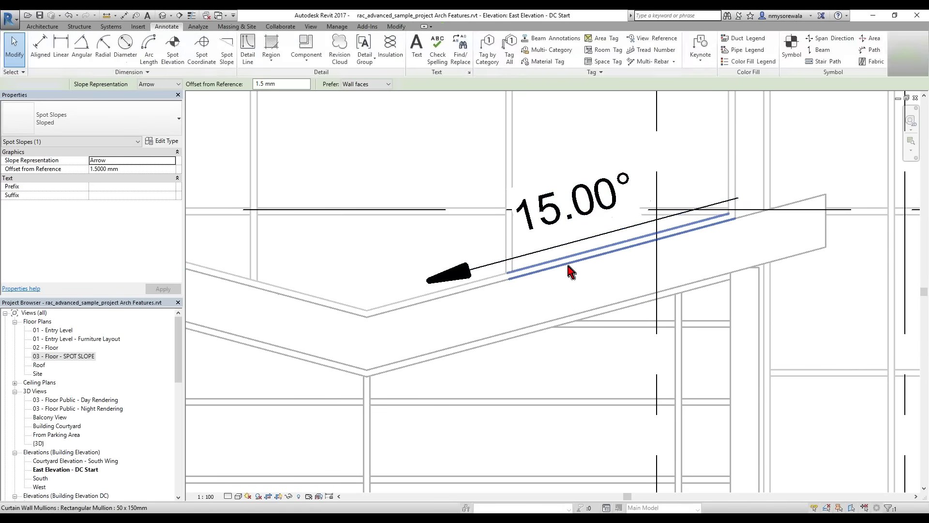
Change the slope representation of the entrance roof's spot slope to Triangle
left_click(587, 241)
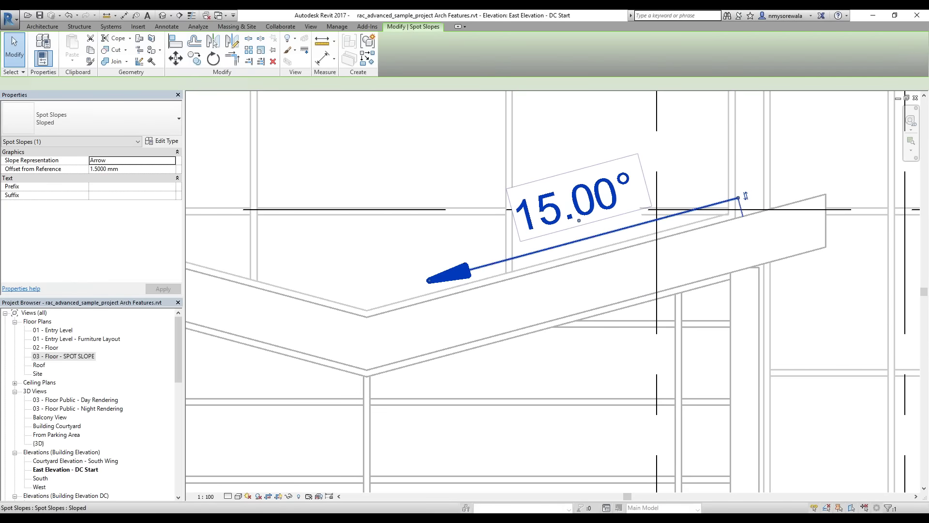
left_click(172, 162)
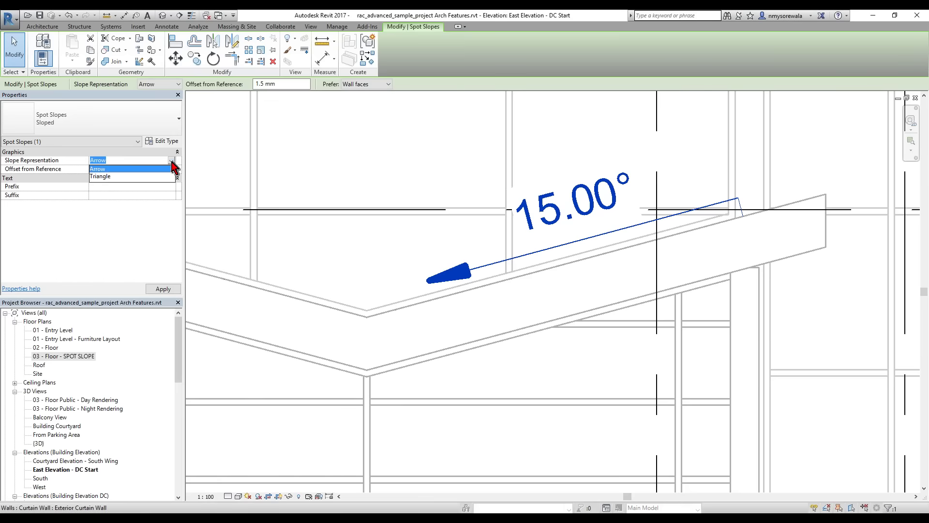
left_click(110, 177)
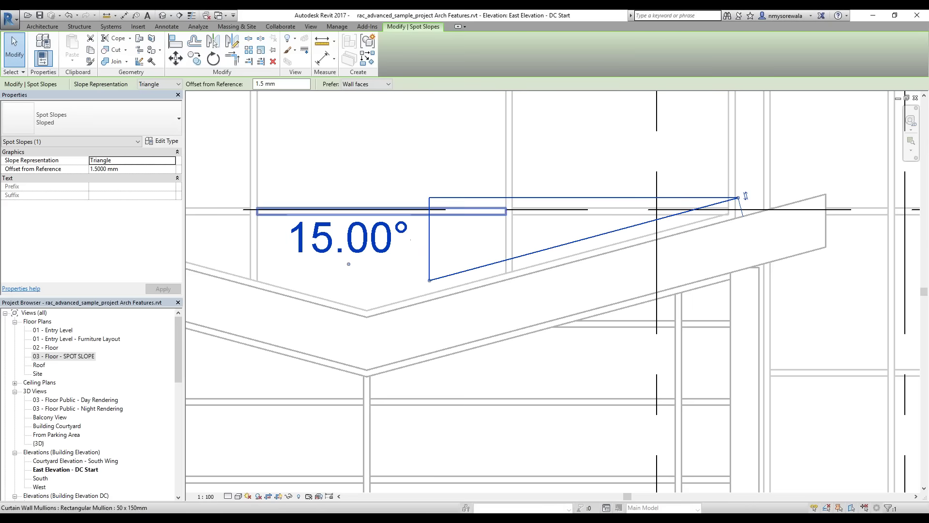
key("Escape")
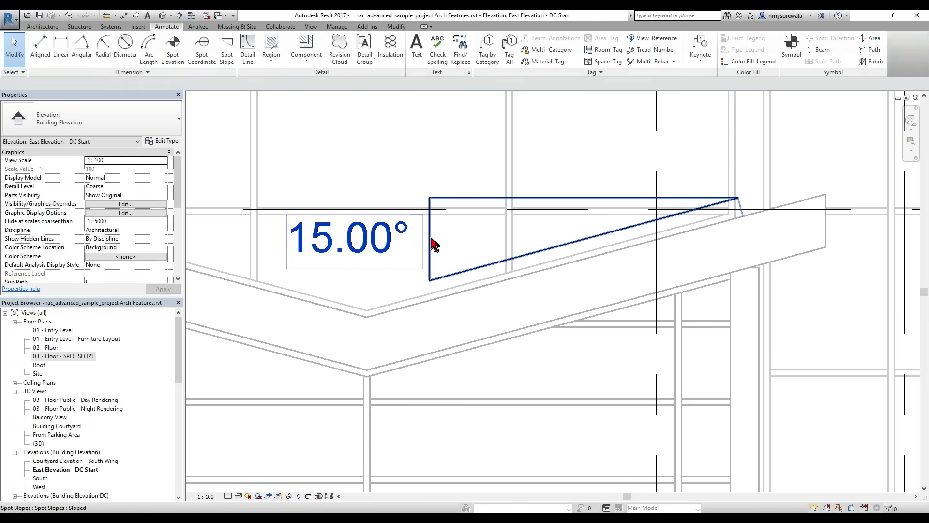
Override the project settings in the Sloped type's Units Format and set its units to Rise / 12"
left_click(431, 244)
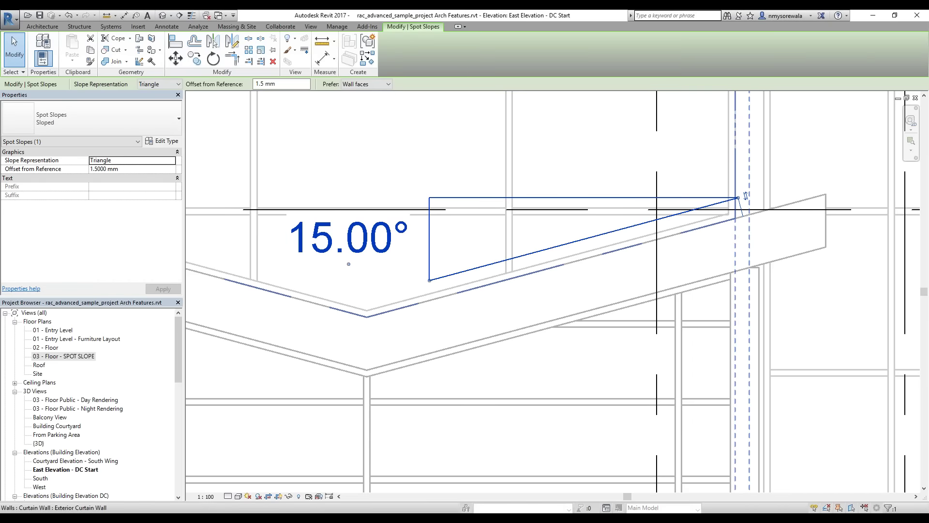
left_click(163, 140)
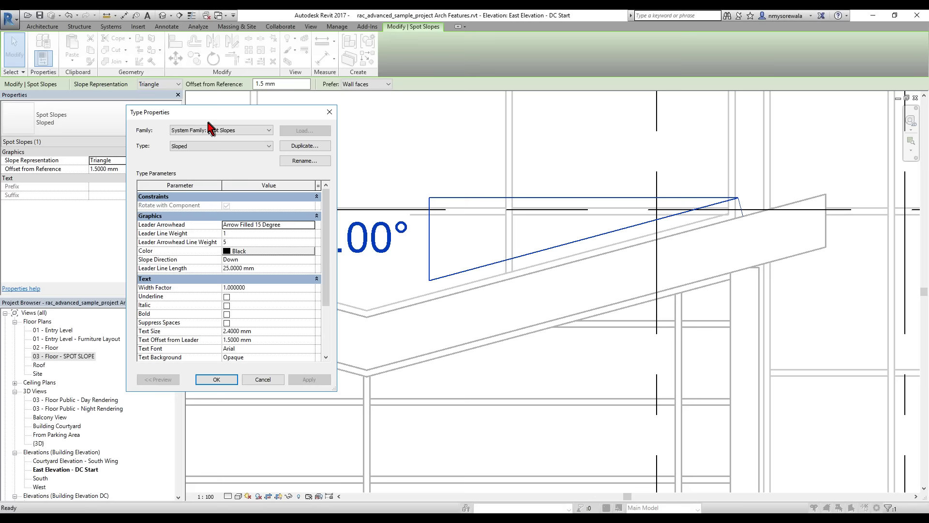
left_click_drag(327, 290, 278, 322)
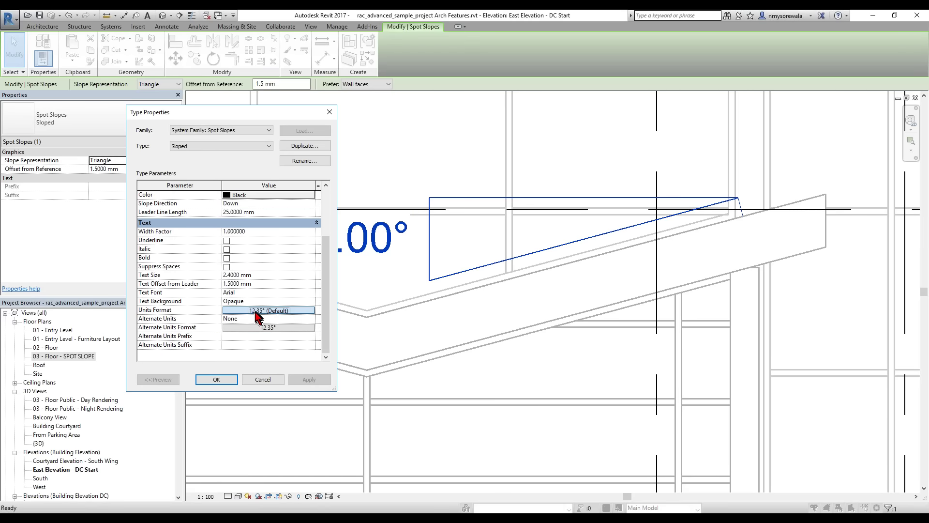
left_click(258, 311)
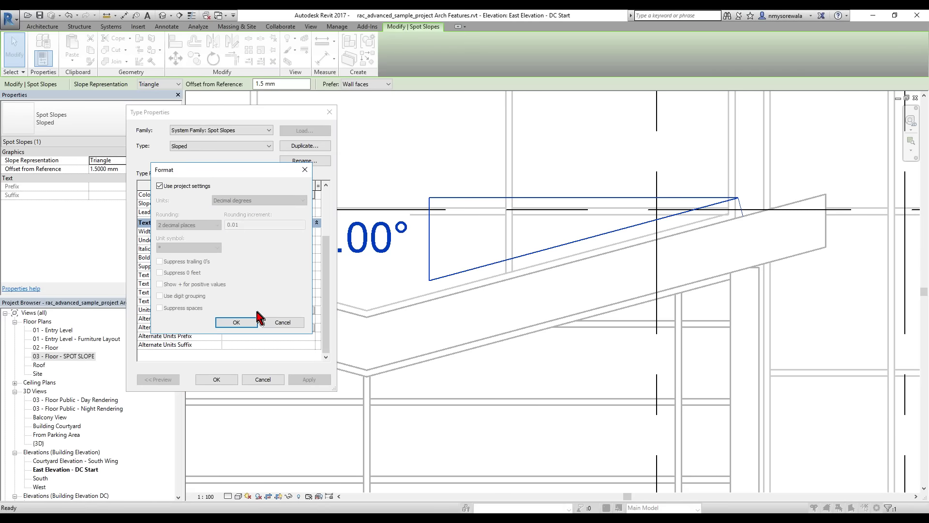
left_click(160, 186)
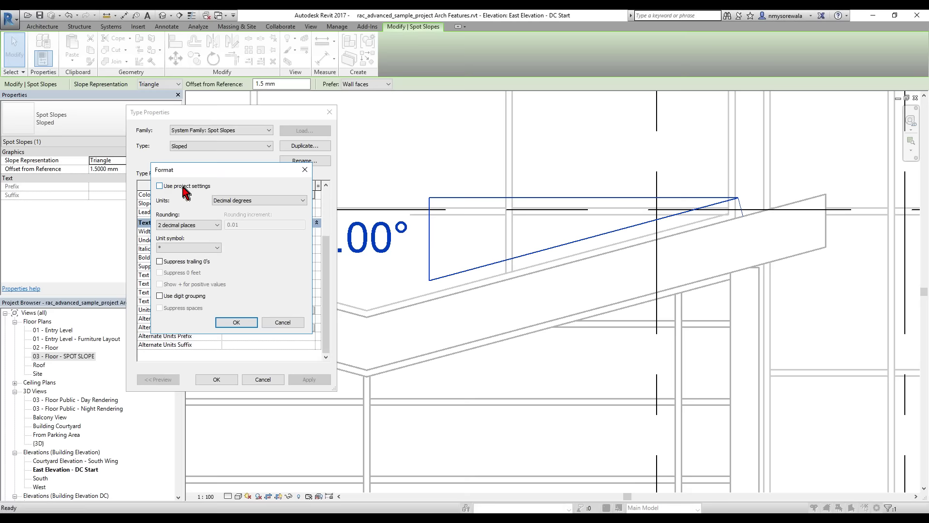
left_click(249, 201)
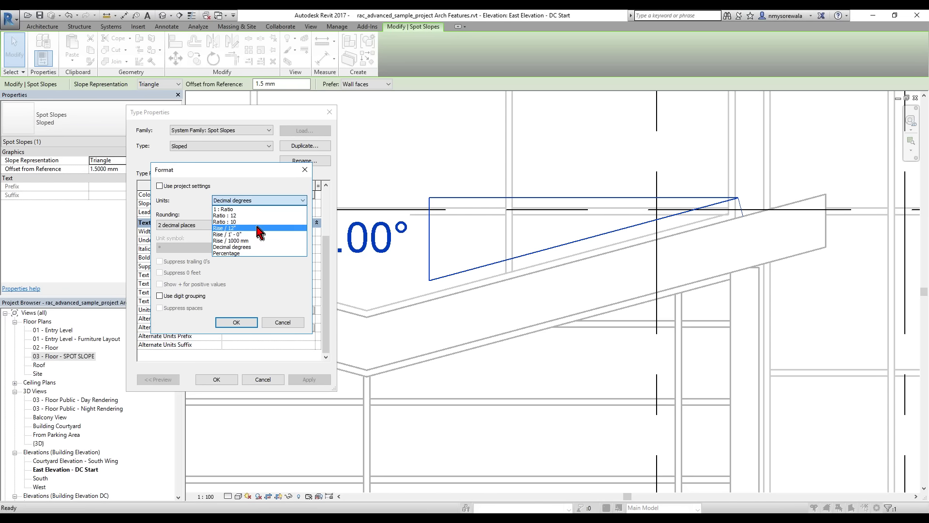
left_click(257, 228)
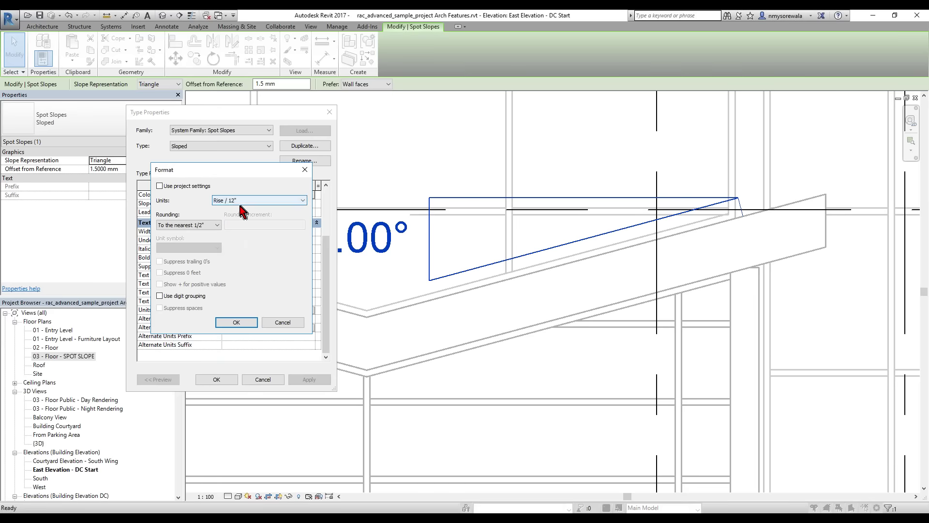
left_click(237, 322)
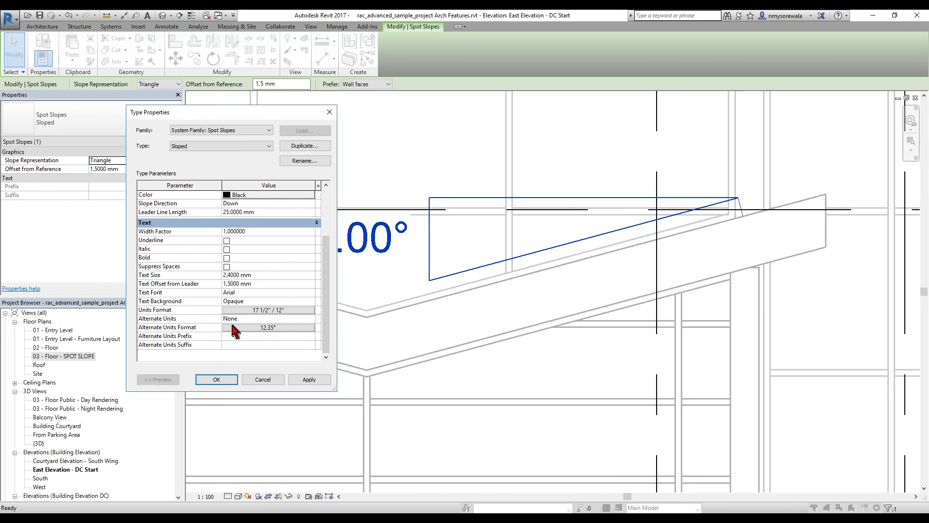
left_click(309, 380)
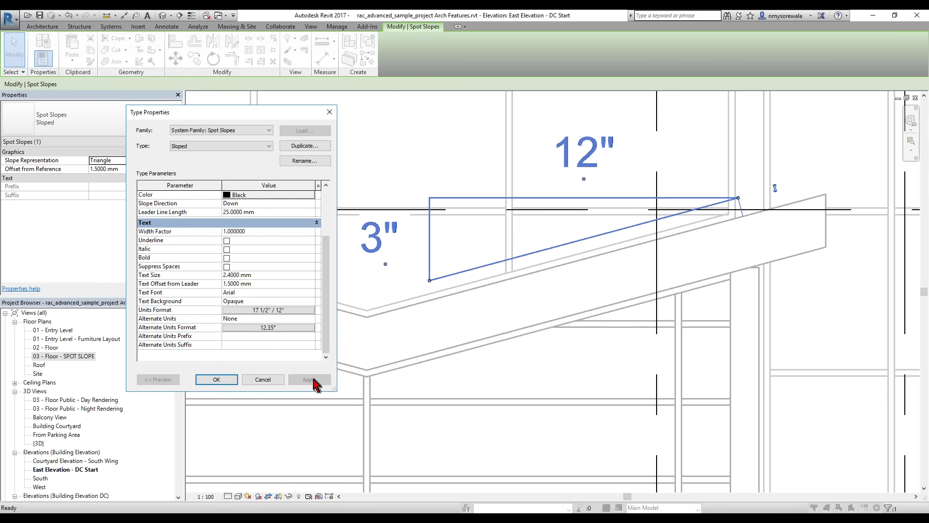
Accept the Sloped type's settings and switch to the 03 - Floor - SPOT SLOPE floor plan
left_click(233, 380)
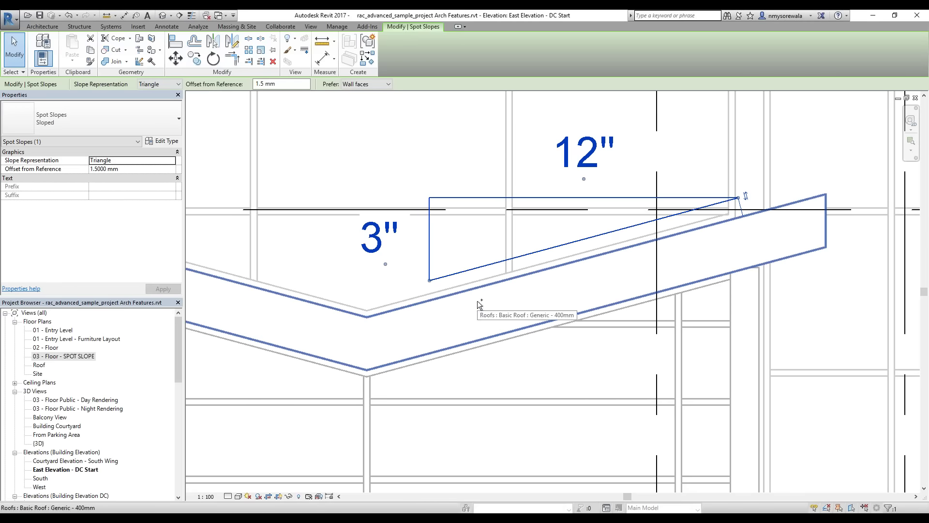
key("ctrl+Tab")
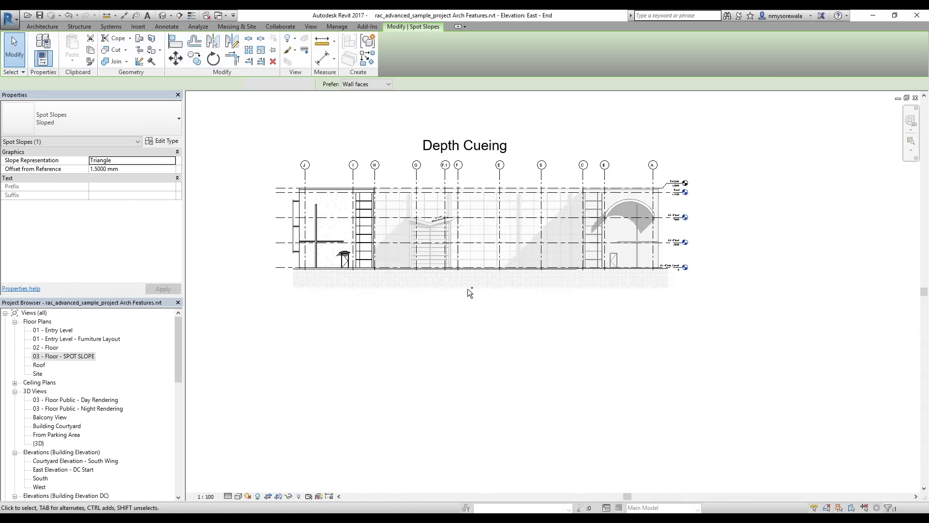
key("ctrl+Tab")
key("ctrl+Tab")
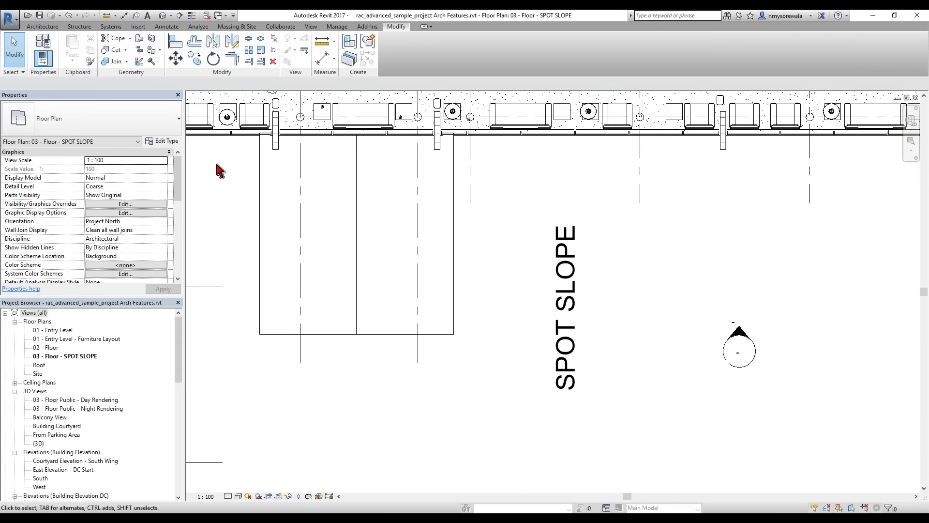
Place a spot slope on each half of the V-shaped entrance roof in plan and select the left-hand one
left_click(180, 29)
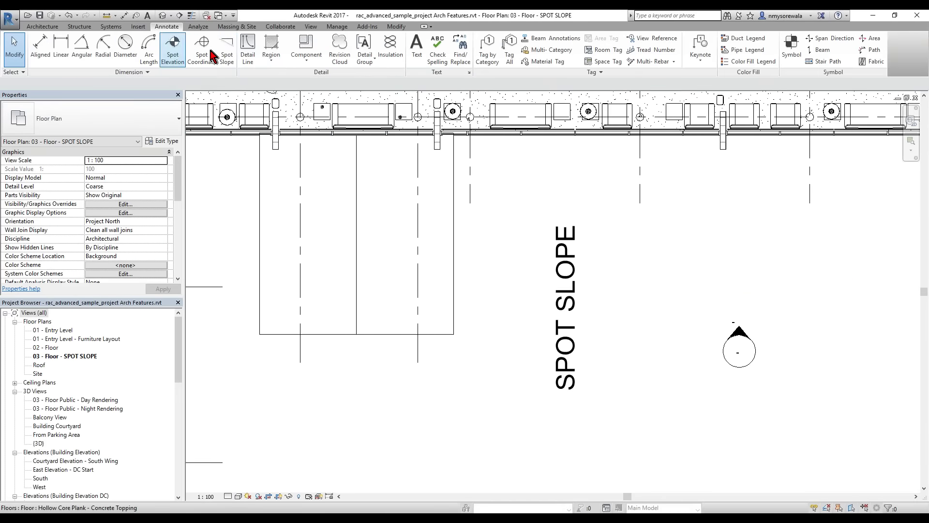
left_click(225, 45)
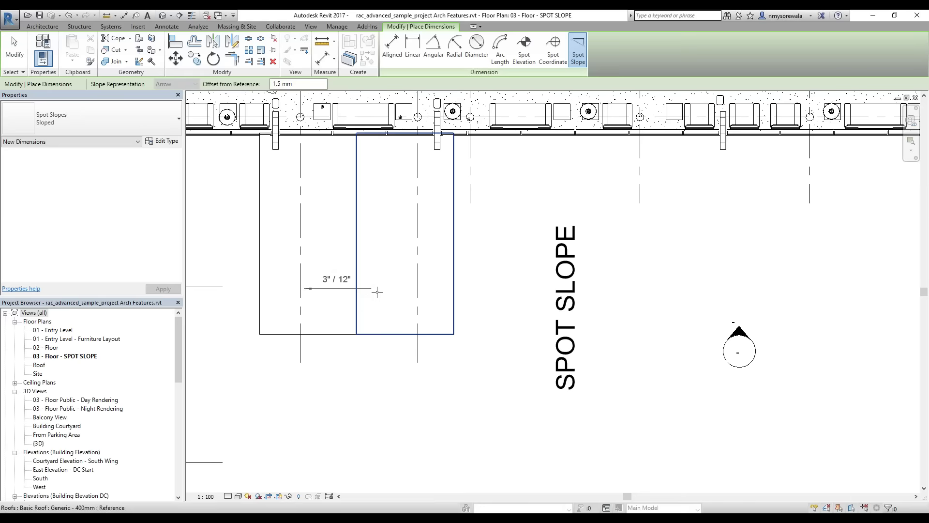
left_click(363, 300)
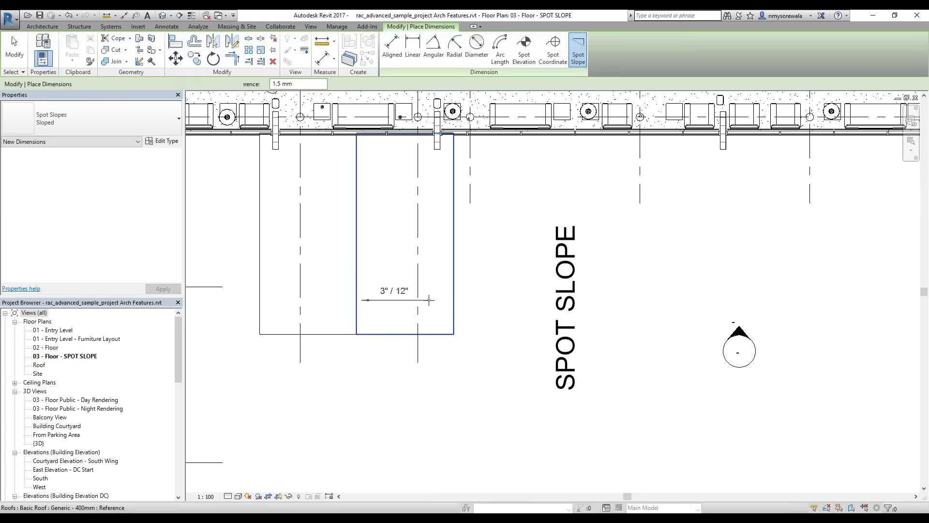
left_click(281, 300)
key("Escape")
key("Escape")
scroll(323, 355, "down", 4)
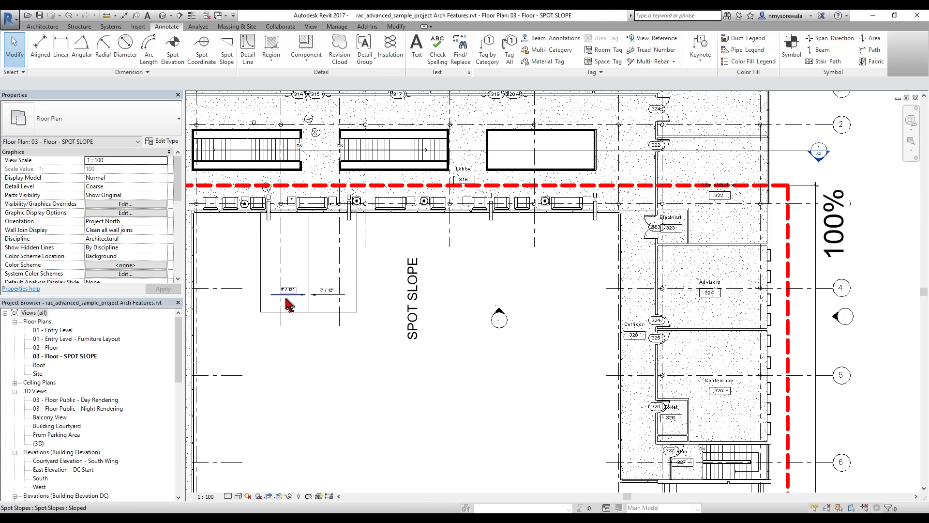
scroll(290, 300, "up", 1)
scroll(290, 301, "up", 2)
scroll(273, 306, "up", 3)
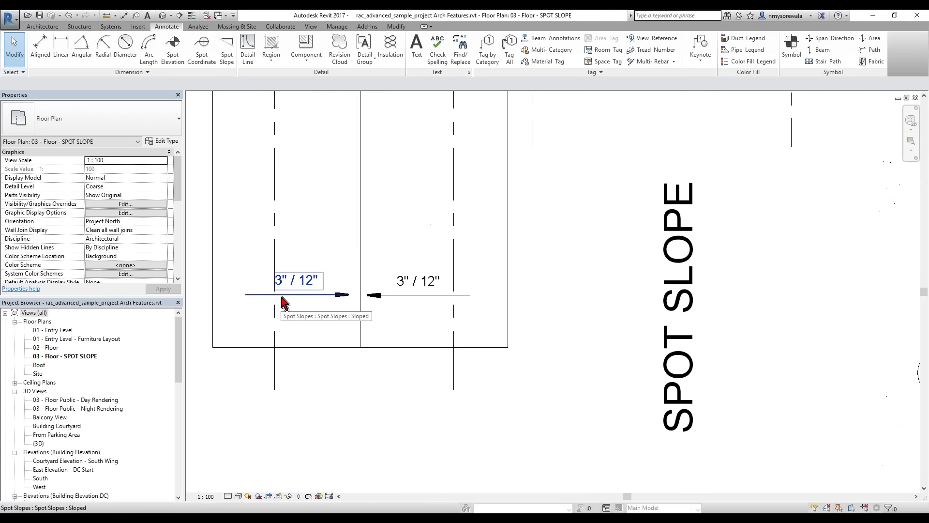
left_click(244, 291)
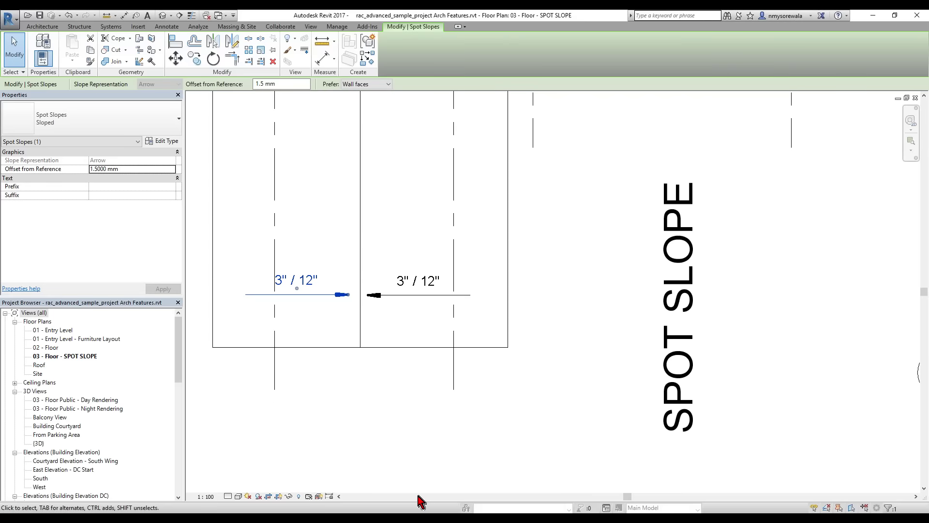
Open the default 3D view at the curved roof on the white end wall
scroll(532, 336, "down", 4)
scroll(518, 333, "down", 4)
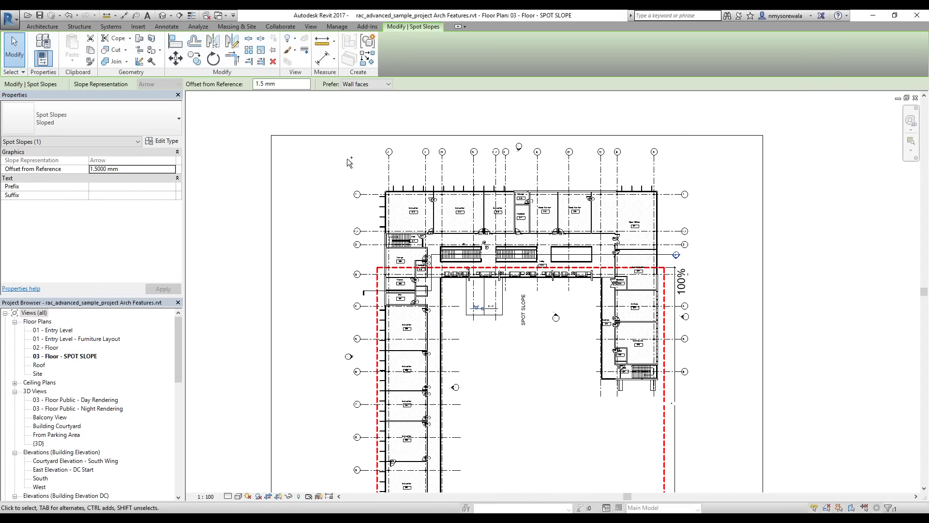
left_click(163, 17)
scroll(623, 340, "up", 5)
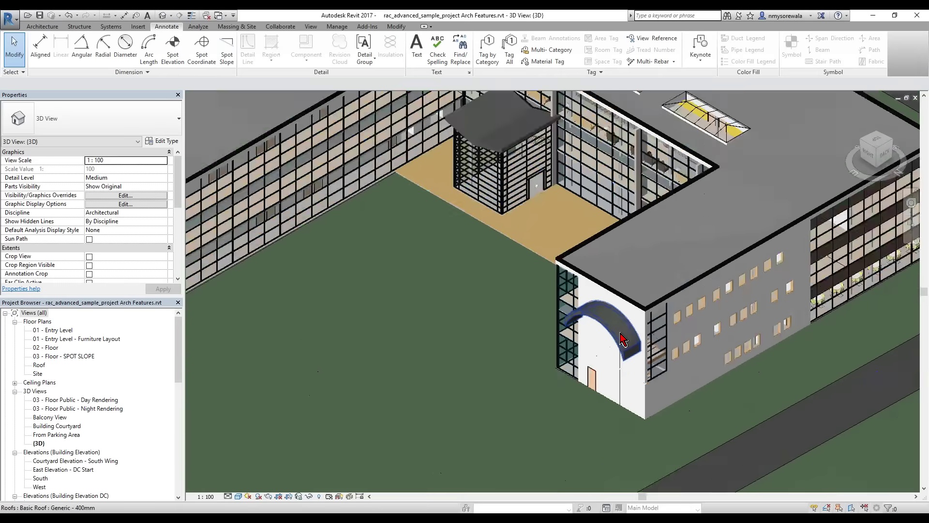
scroll(623, 340, "up", 3)
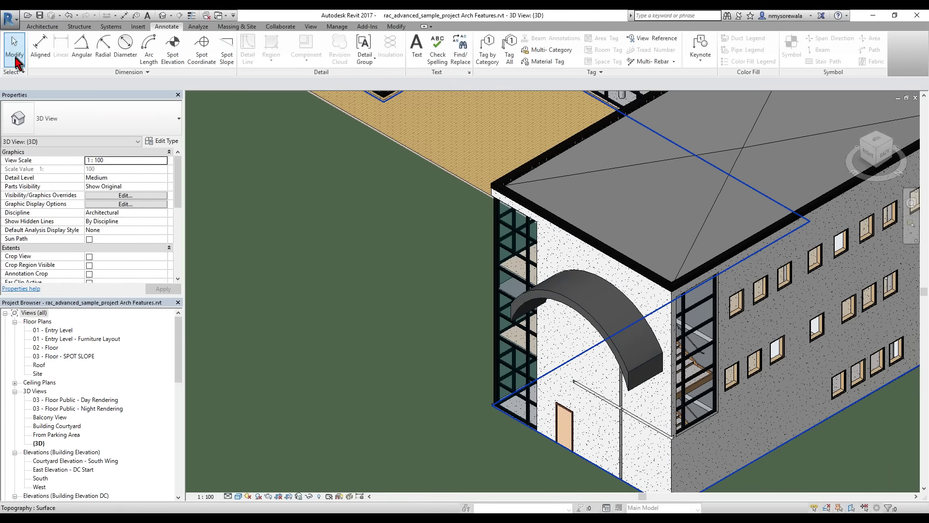
Browse the Revit sample files, highlight rac_advanced_sample_project.rvt and close the dialog without opening it
left_click(9, 18)
mouse_move(46, 88)
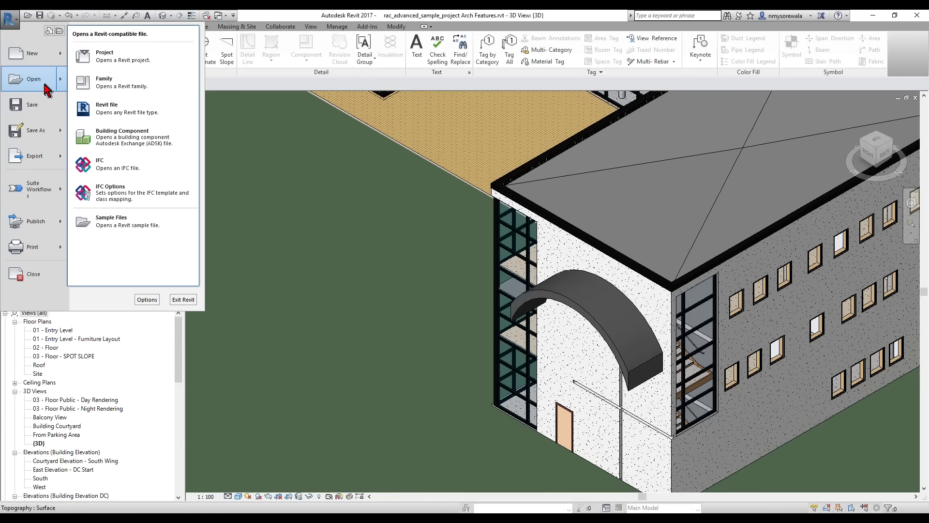
left_click(122, 224)
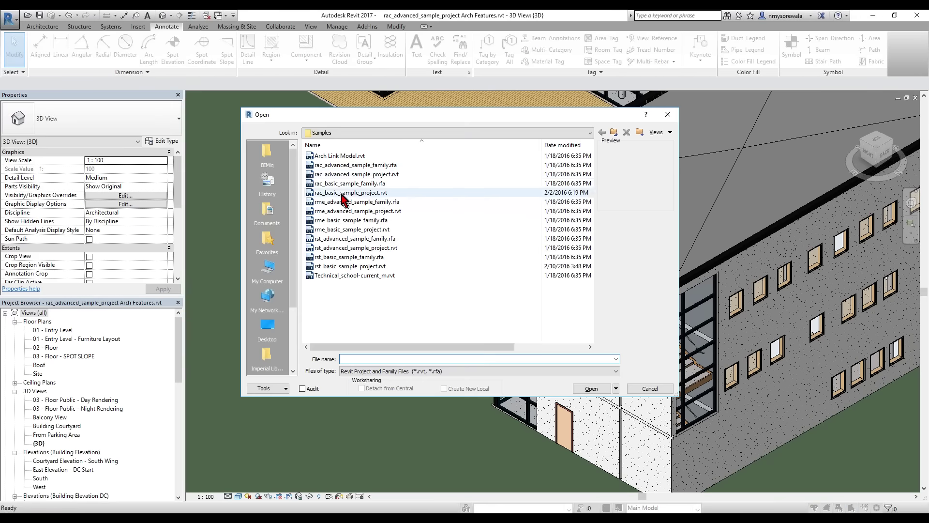
left_click(393, 174)
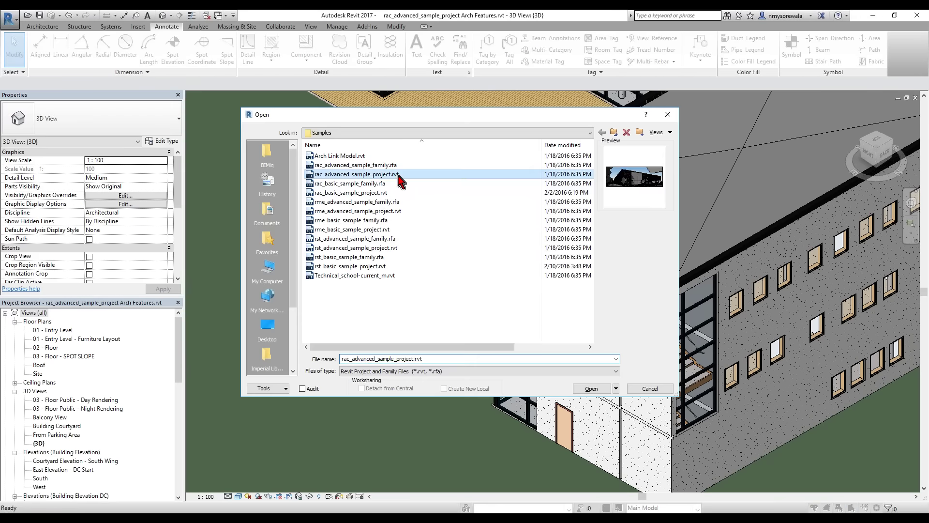
left_click(668, 114)
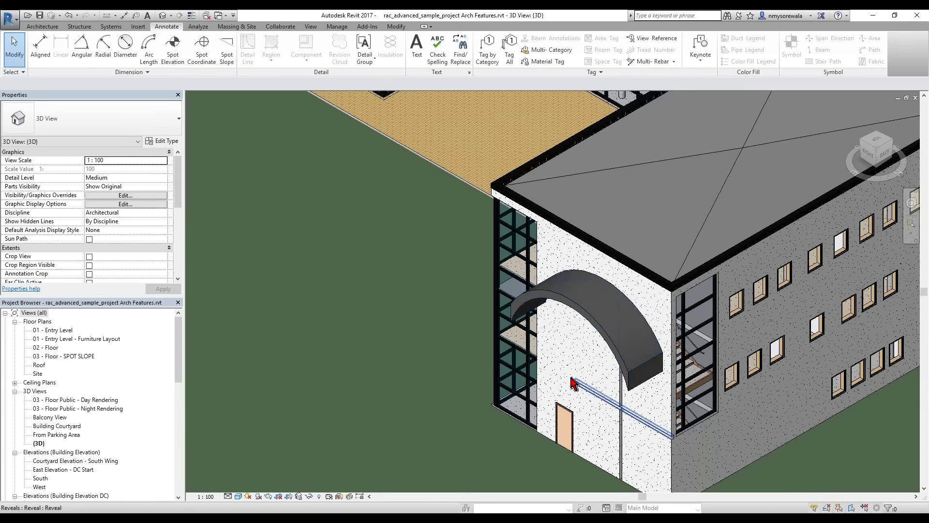
Start a sketched Guardrail - Pipe railing and pick the curved roof on the end wall as its new host
scroll(572, 384, "down", 5)
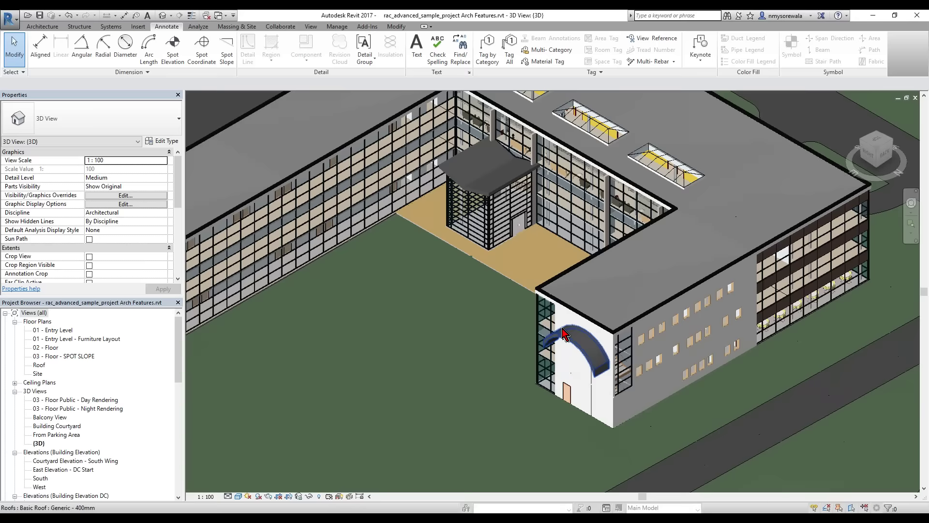
scroll(564, 334, "up", 3)
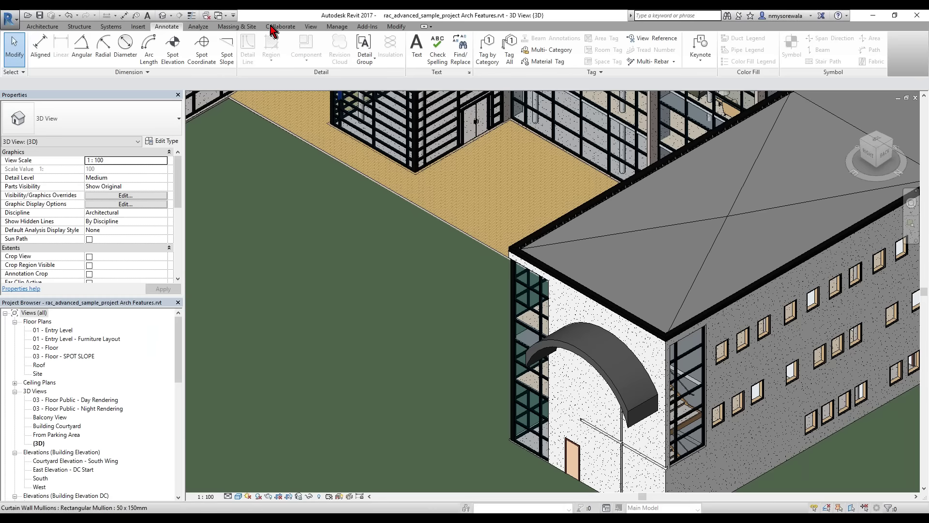
left_click(39, 27)
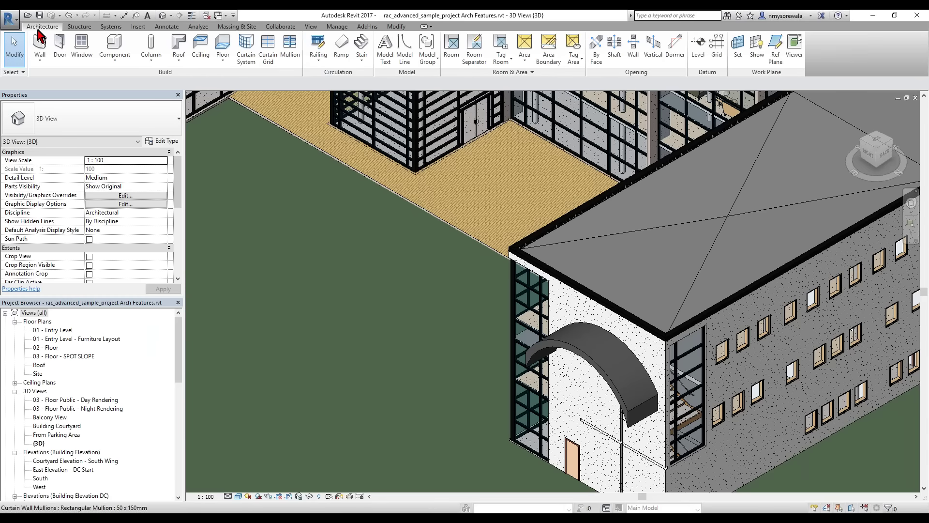
left_click(314, 62)
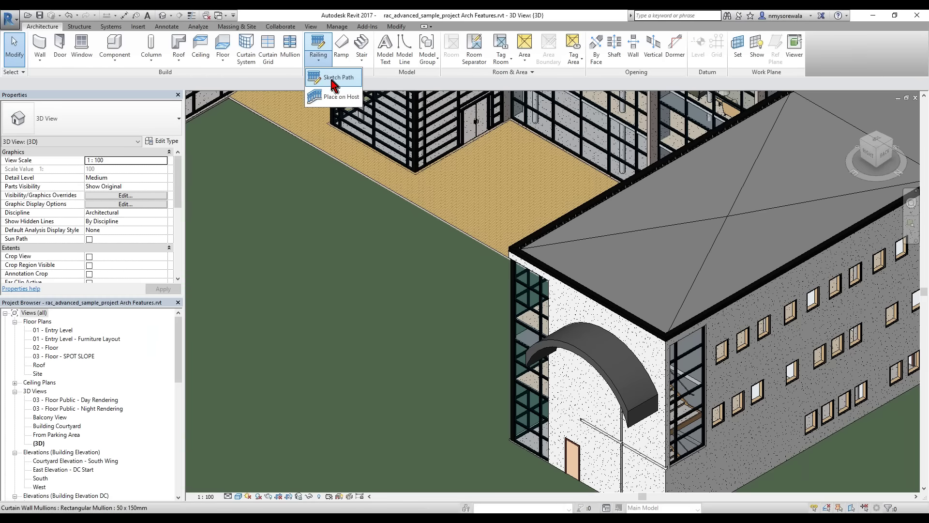
left_click(322, 77)
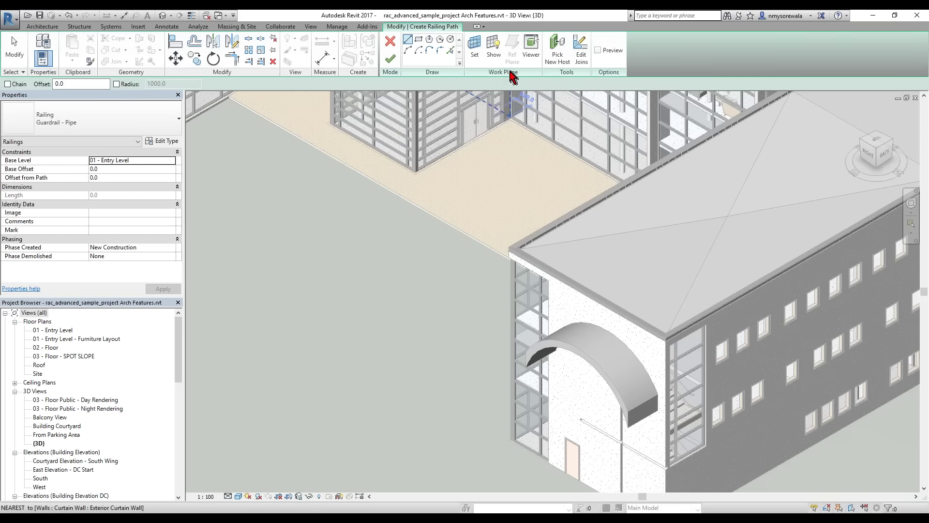
left_click(556, 53)
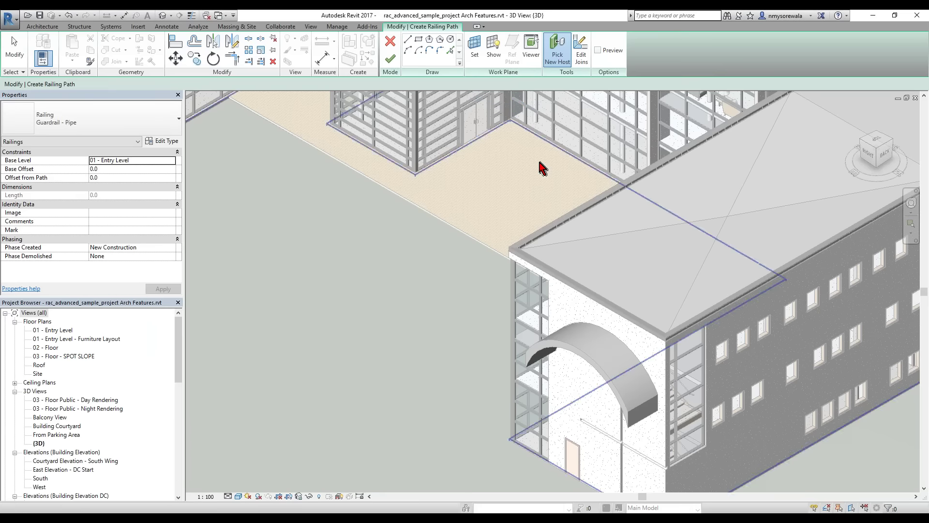
left_click(571, 353)
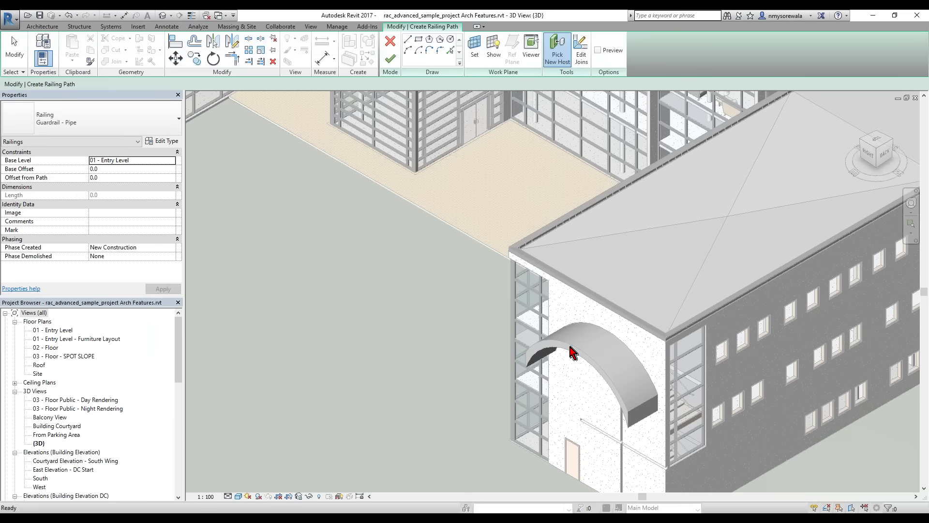
Pick the curved roof's front edge as the railing path and shorten the line at its left end to about 6900 mm
left_click(451, 50)
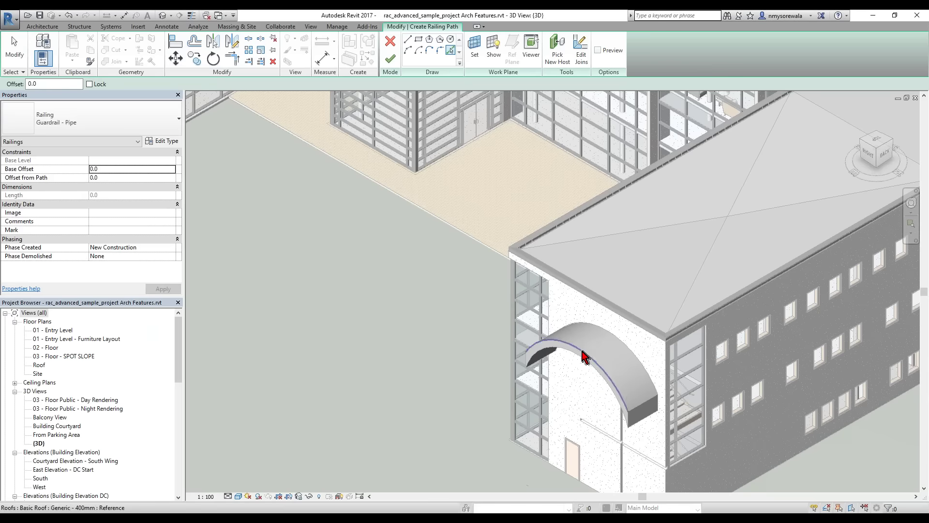
scroll(594, 367, "down", 3)
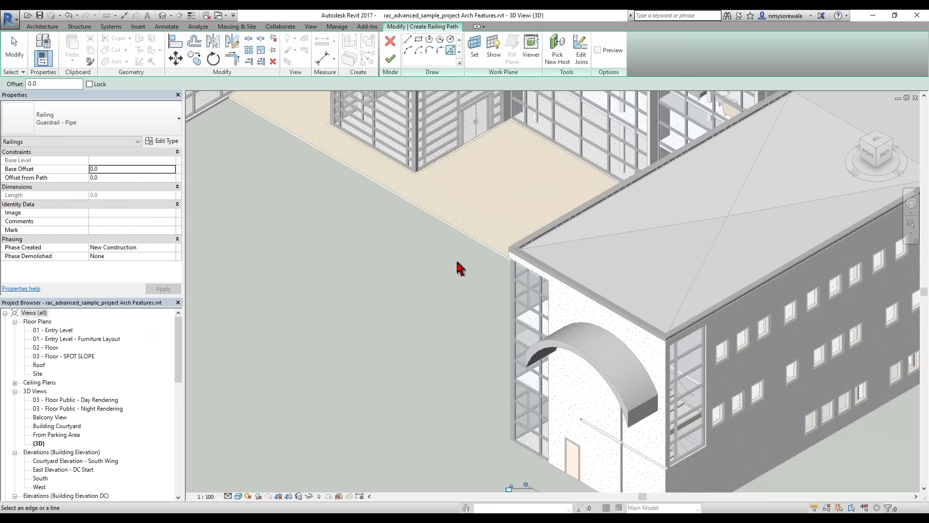
scroll(557, 474, "up", 2)
scroll(569, 449, "up", 3)
left_click(570, 446)
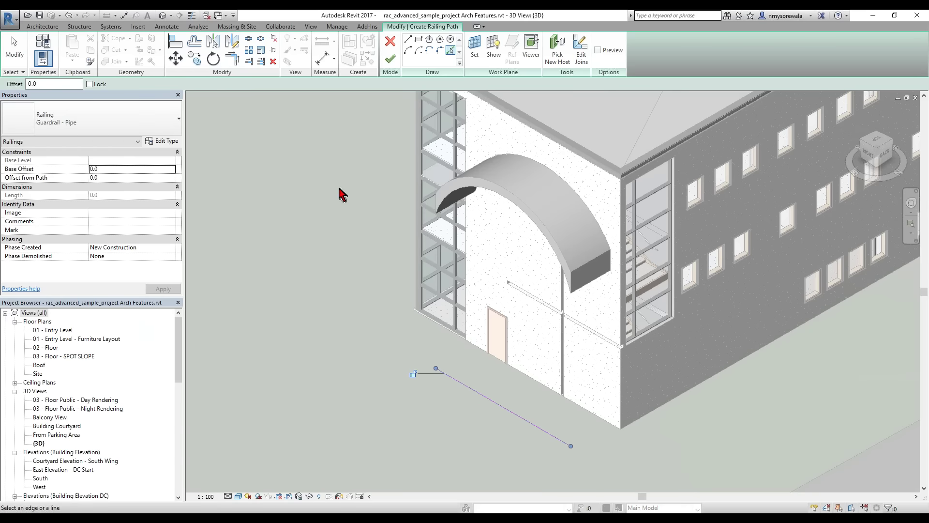
left_click(440, 371)
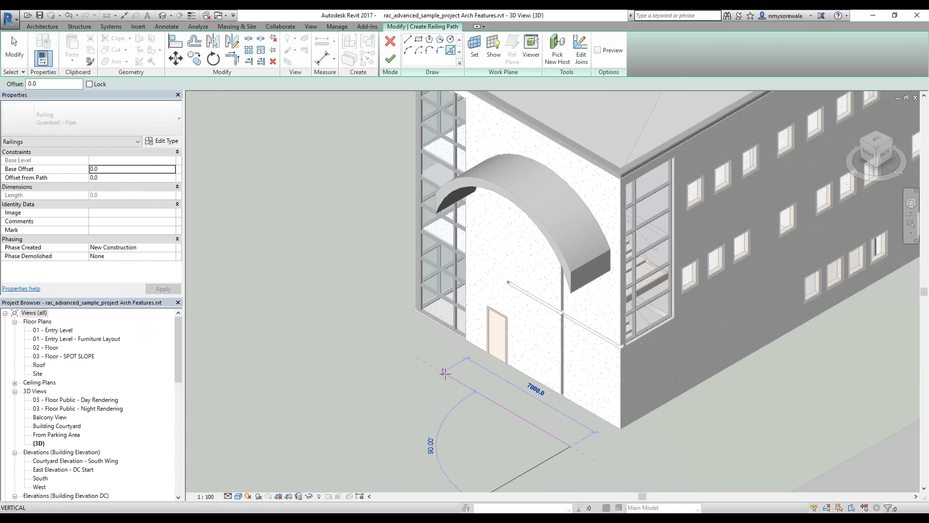
Pull in the right end of the path line to a length of about 5800 mm and finish the railing on the curved roof
left_click(576, 450)
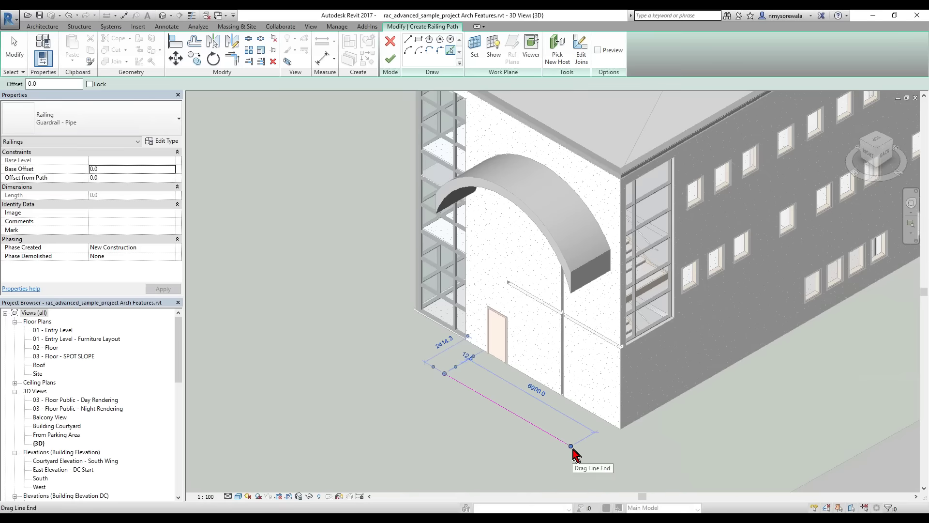
left_click_drag(571, 446, 550, 434)
left_click(390, 59)
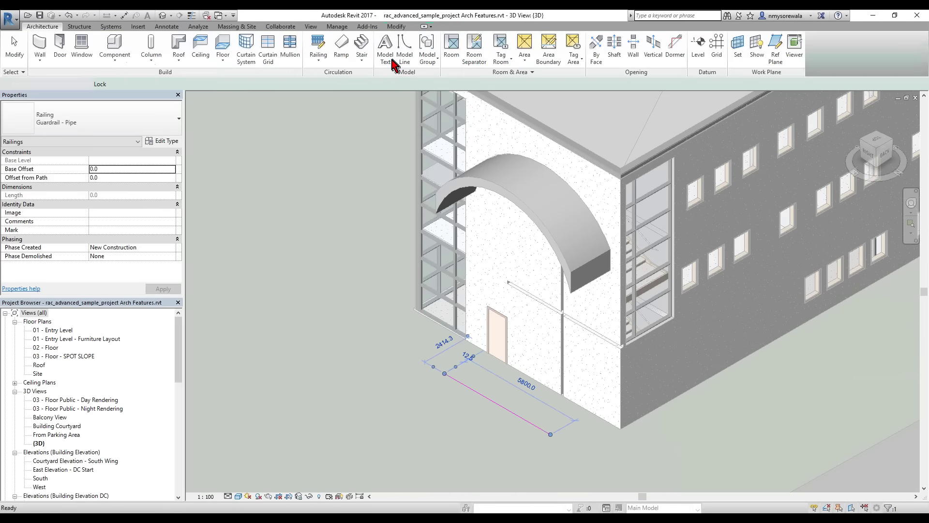
key("Escape")
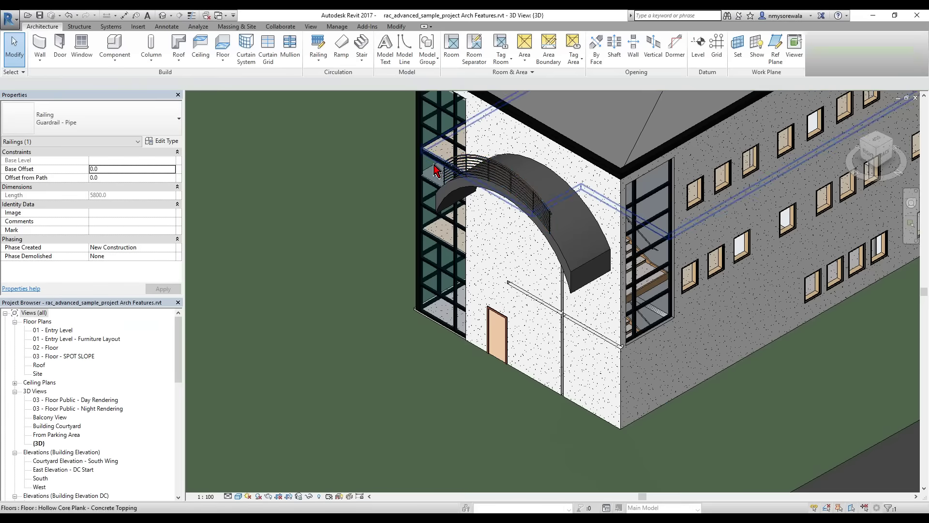
scroll(455, 196, "up", 4)
key("Escape")
scroll(457, 196, "up", 3)
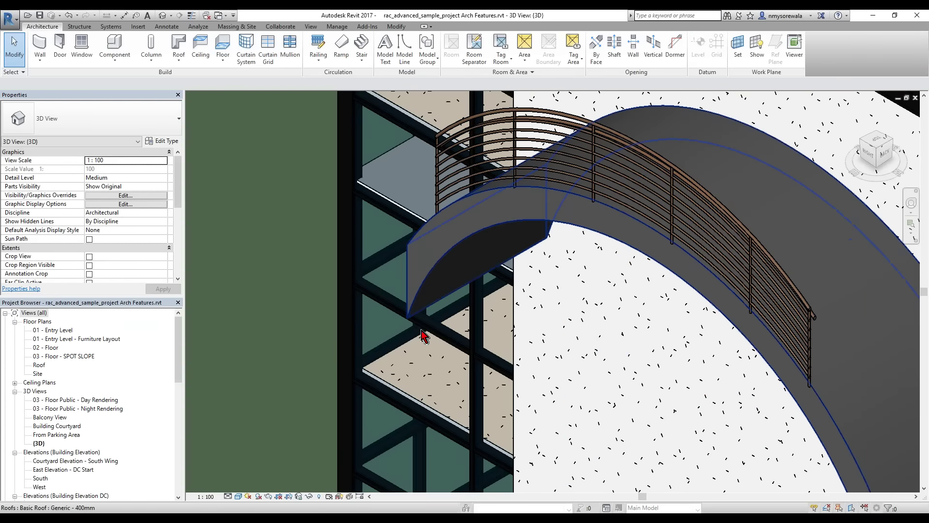
Start a sketched Guardrail - Pipe railing and pick the folded roof of the glazed courtyard entrance as its new host
scroll(422, 335, "down", 6)
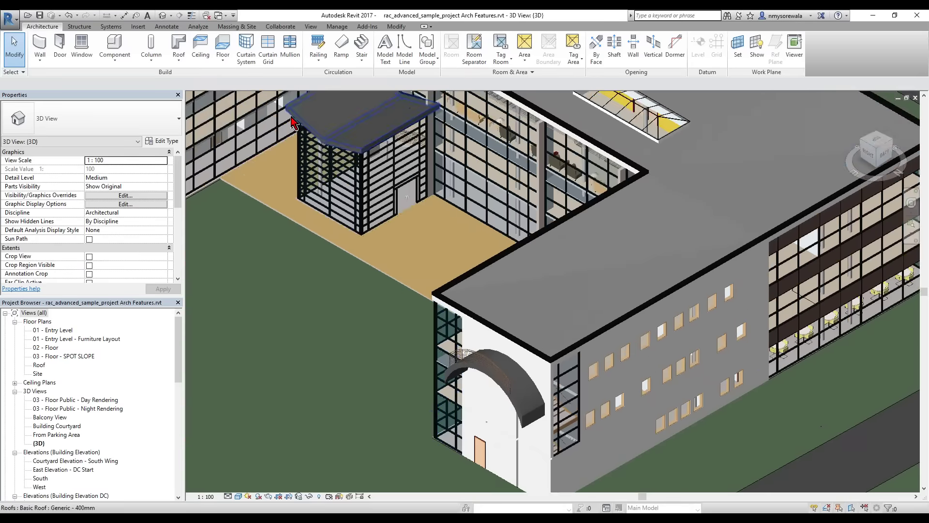
scroll(293, 124, "up", 5)
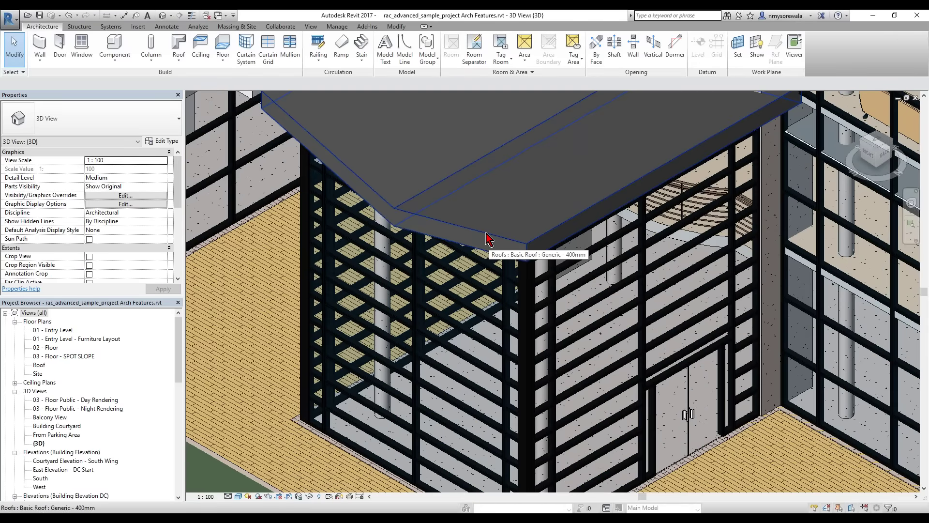
left_click(318, 45)
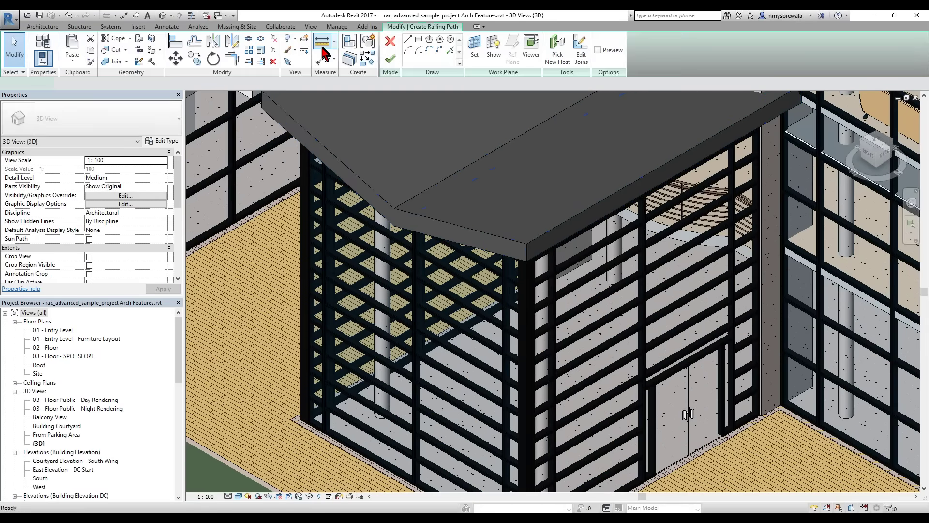
left_click(556, 55)
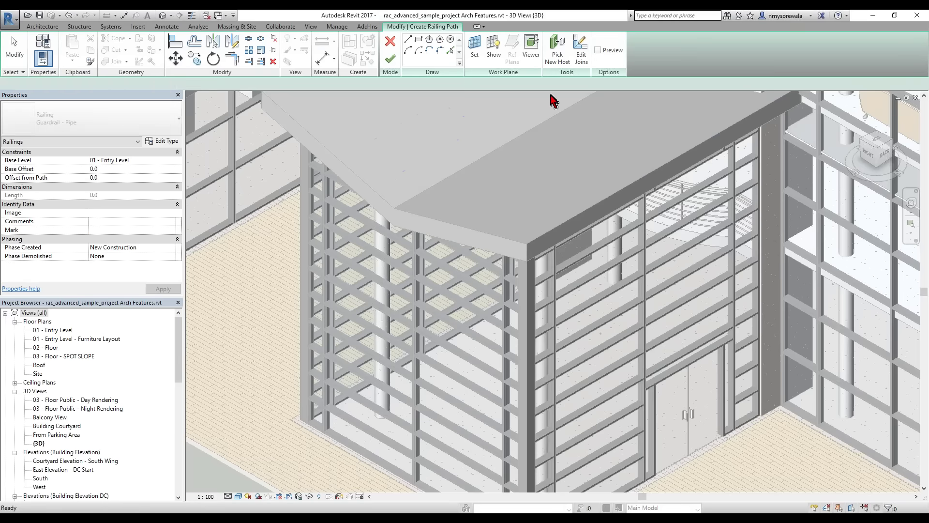
left_click(491, 242)
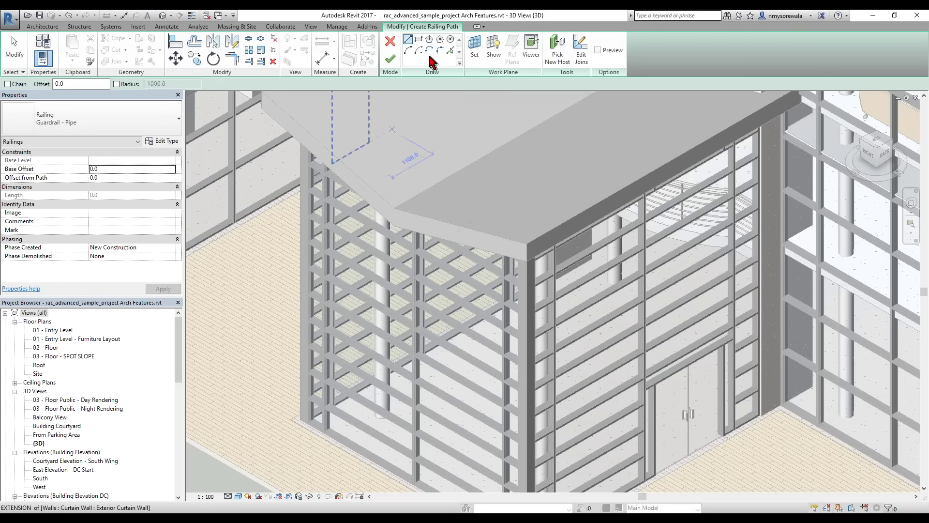
Pick the folded roof's outer eave edge as the railing path and finish the railing
left_click(449, 50)
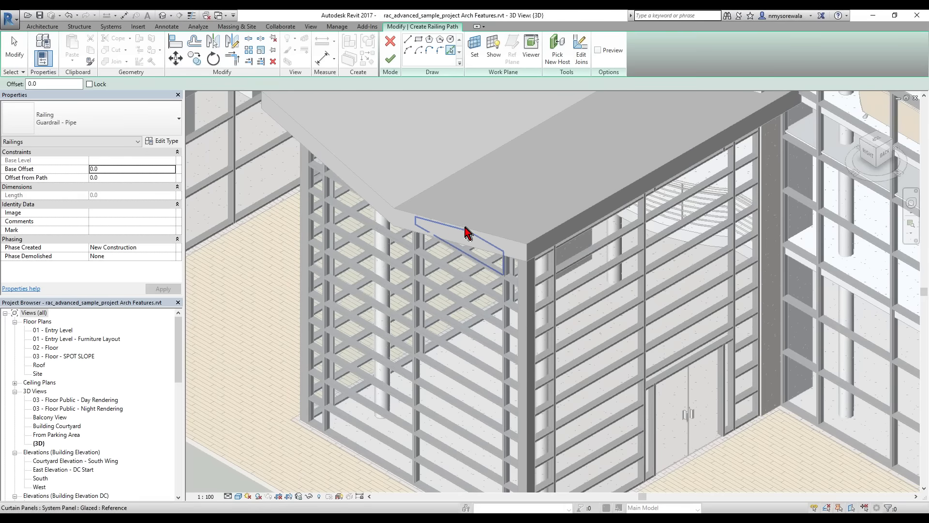
left_click(525, 248)
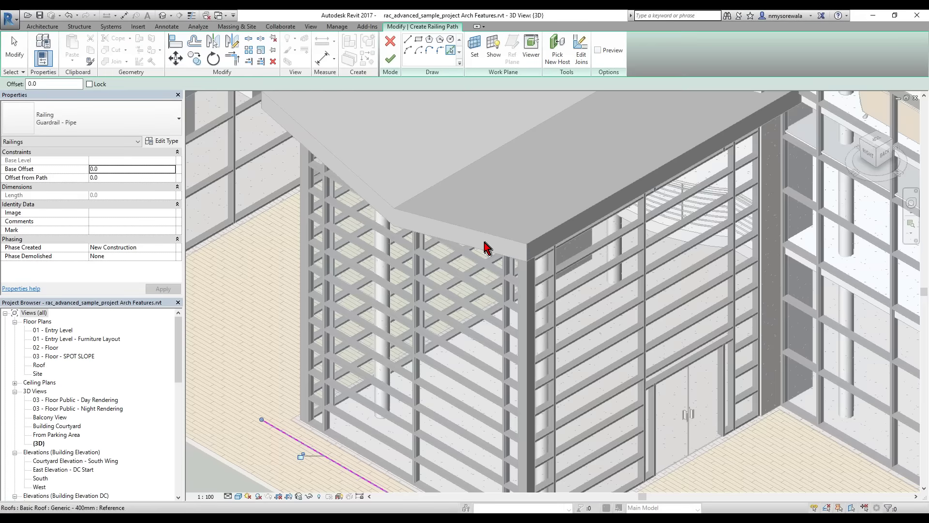
scroll(383, 325, "down", 4)
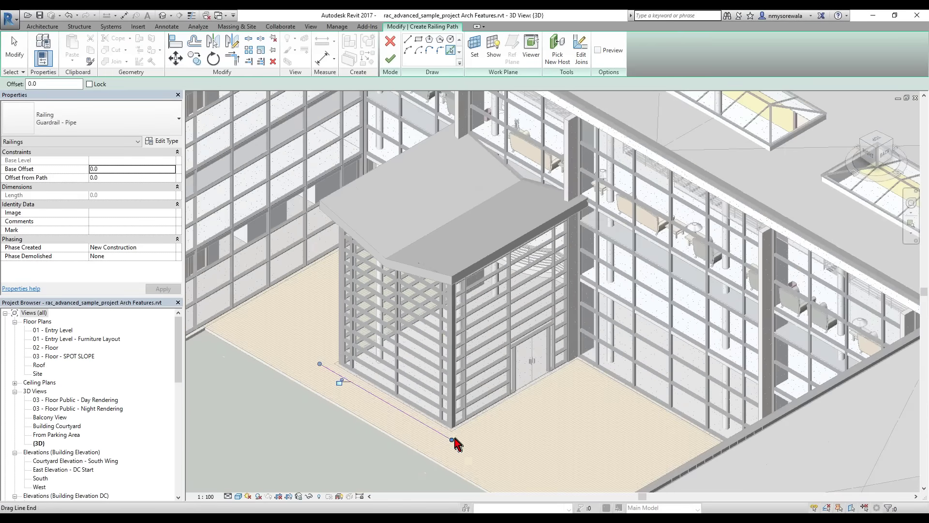
left_click(390, 59)
scroll(329, 213, "up", 5)
scroll(334, 203, "up", 2)
key("Escape")
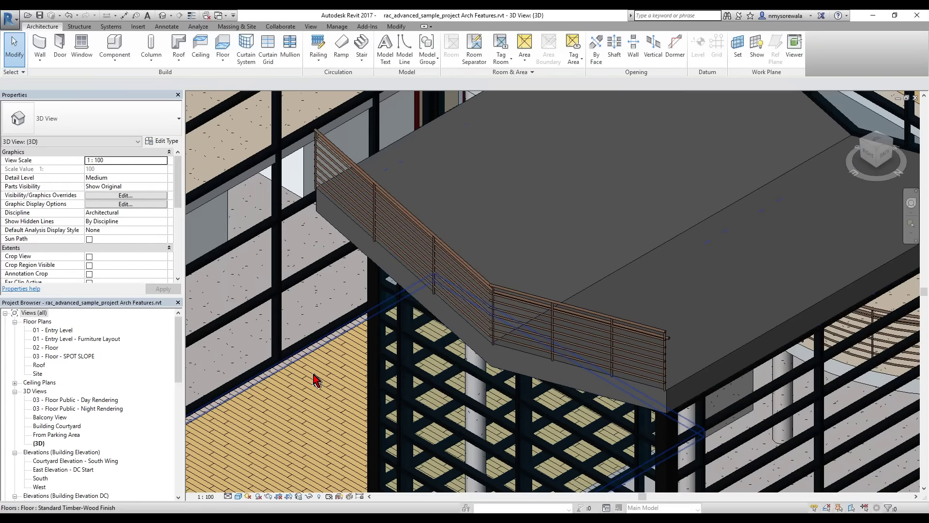
Select the railing on the folded roof and show its type properties with the preview
left_click(390, 222)
middle_click_drag(374, 297, 512, 325, "shift")
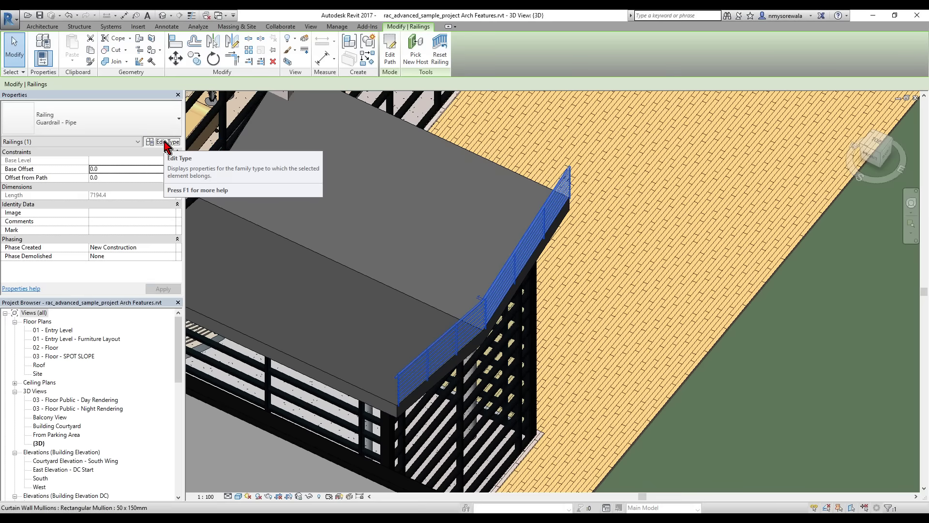
left_click(170, 143)
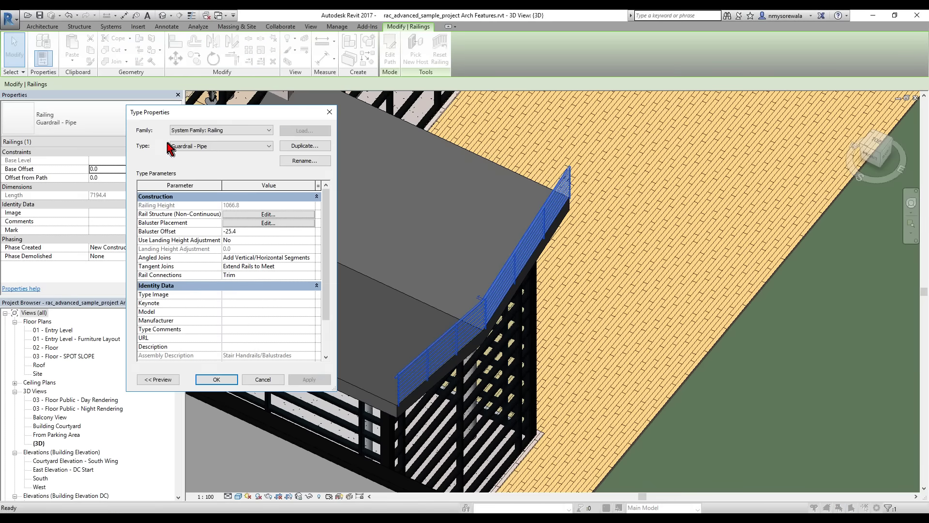
left_click_drag(267, 121, 405, 120)
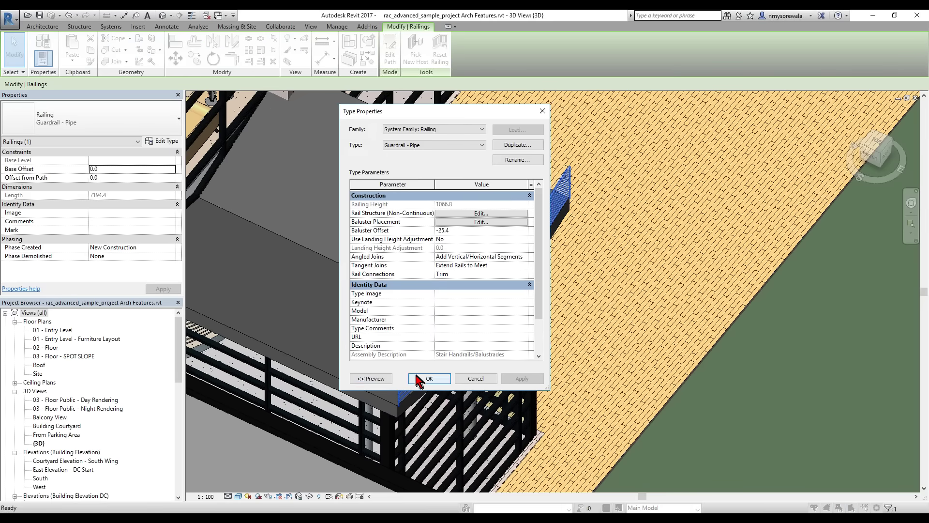
left_click(295, 378)
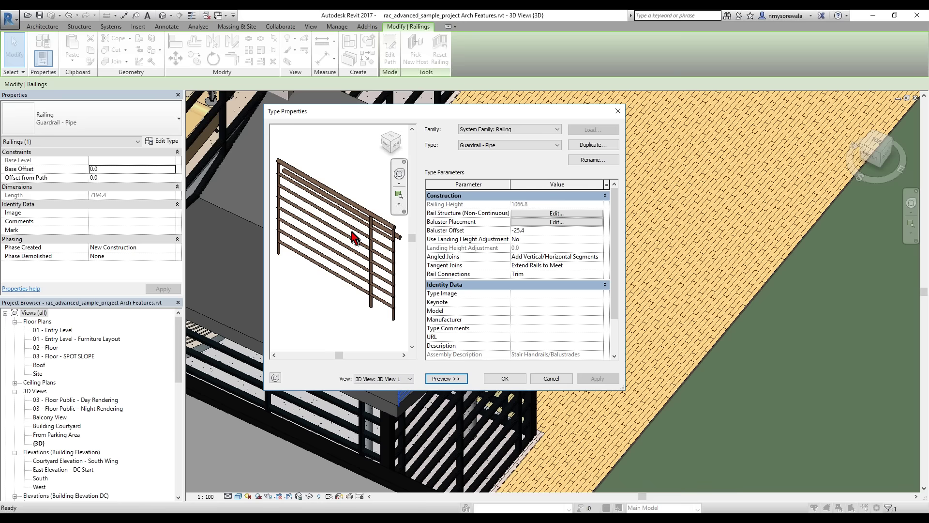
View the Guardrail - Pipe rail structure, hide its preview and leave the rails unchanged
left_click(553, 213)
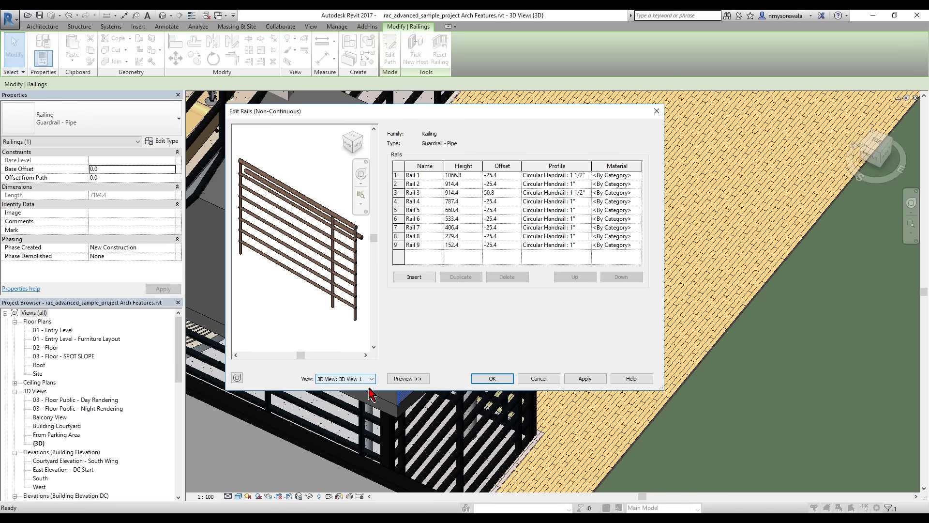
left_click(418, 379)
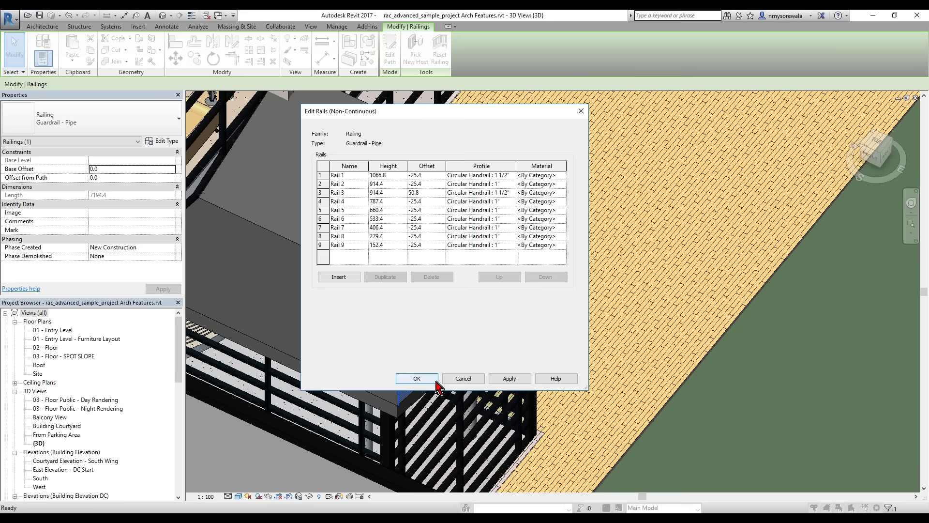
left_click(416, 378)
Show the preview in the rail structure and set the offset of Rail 5 to -34.0
left_click(482, 213)
left_click(341, 380)
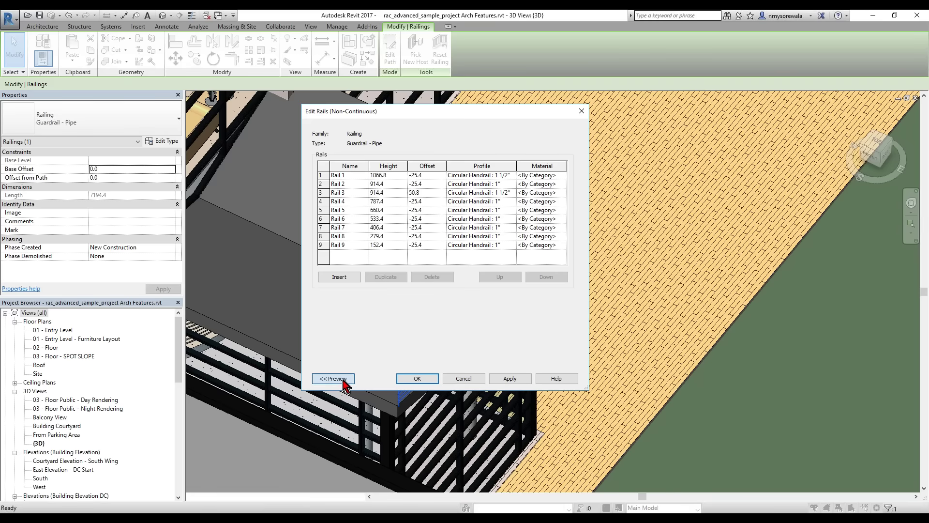
left_click(429, 209)
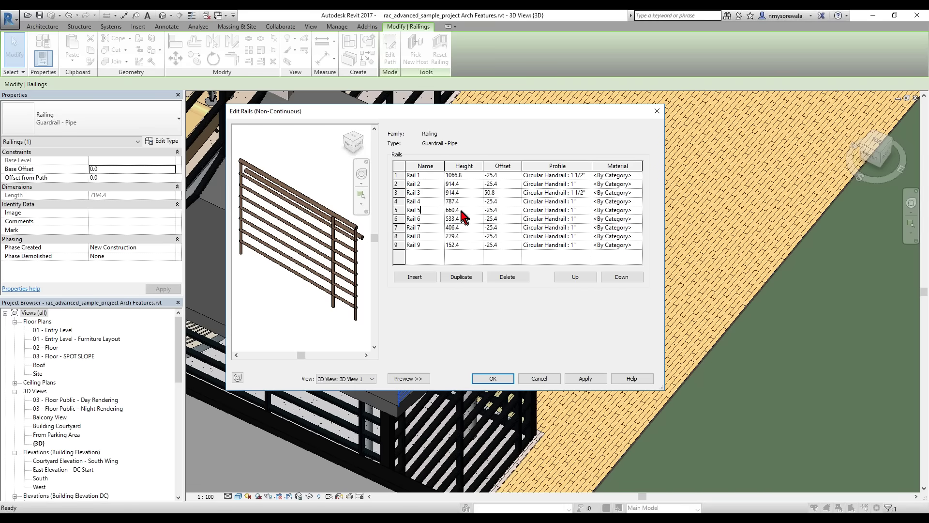
left_click(508, 211)
type("34")
left_click(587, 378)
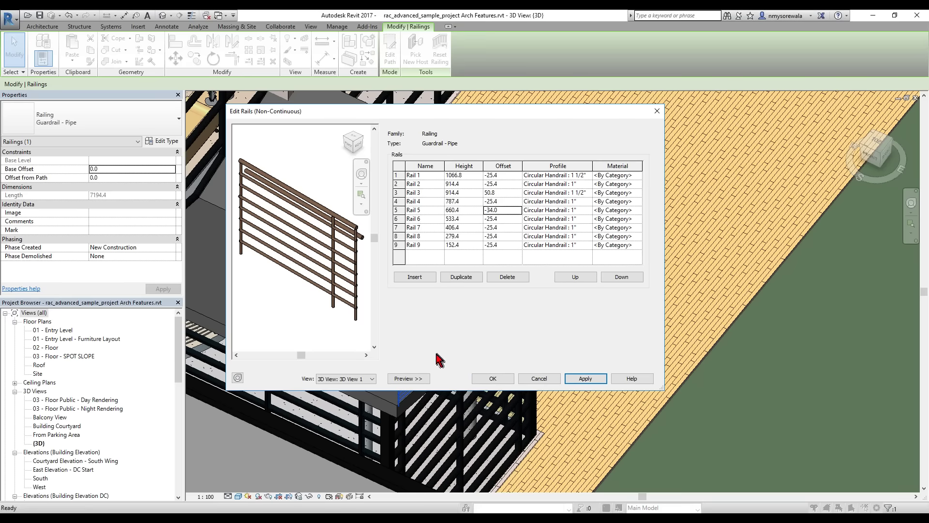
left_click(495, 382)
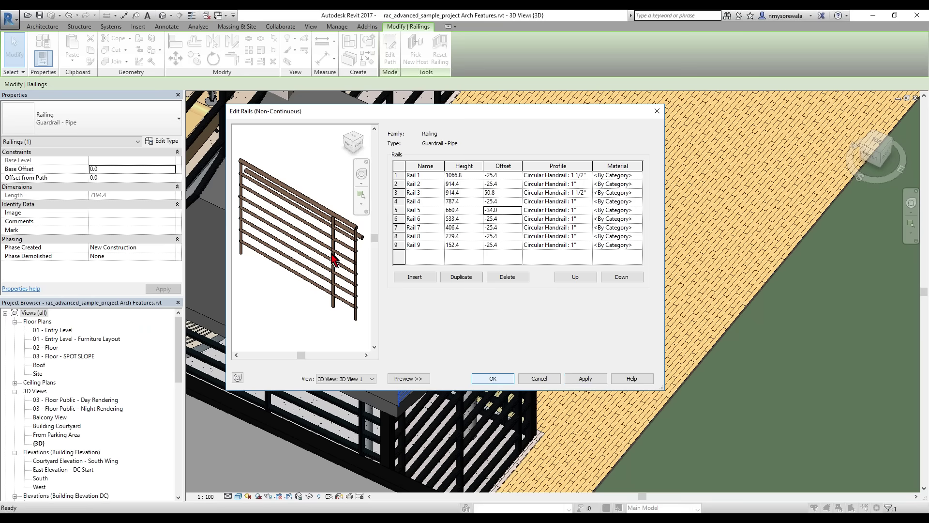
left_click(493, 378)
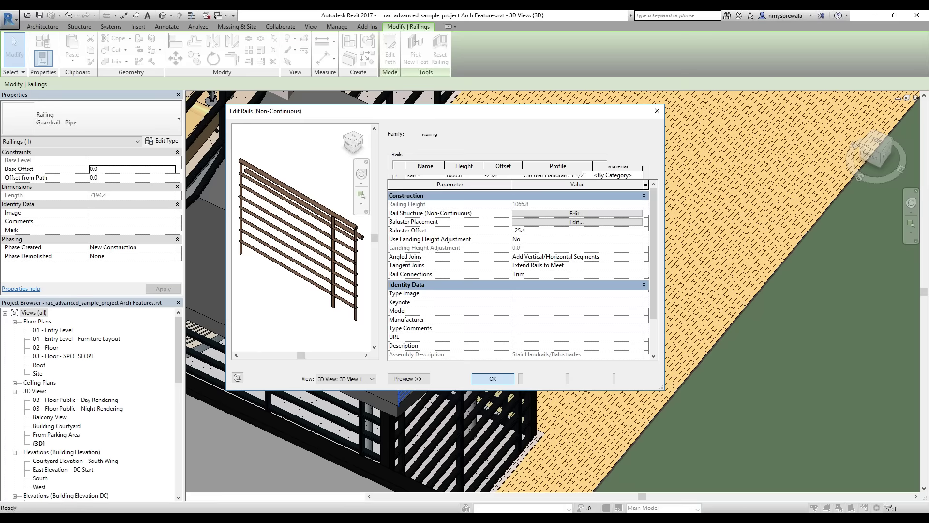
Open the baluster placement, toggle its preview, switch the preview to Elevation: Back and accept the type properties
left_click(558, 221)
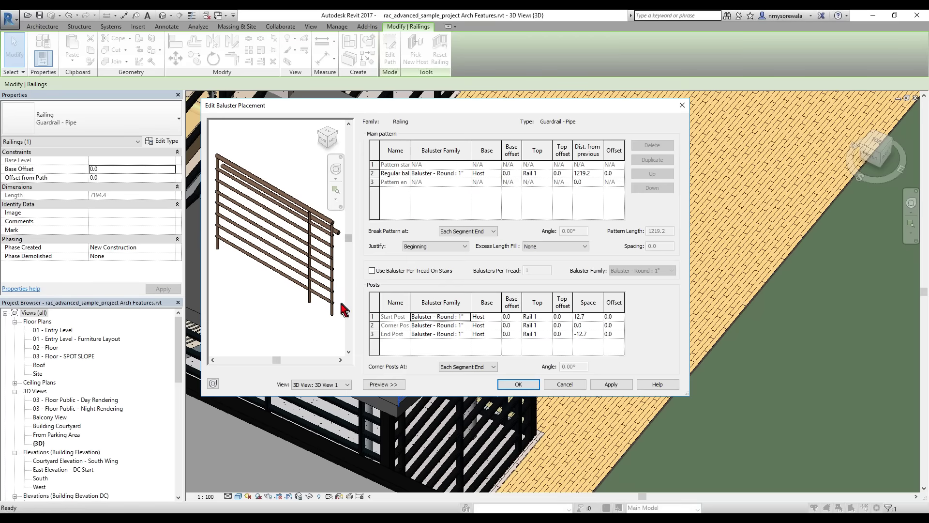
left_click(383, 386)
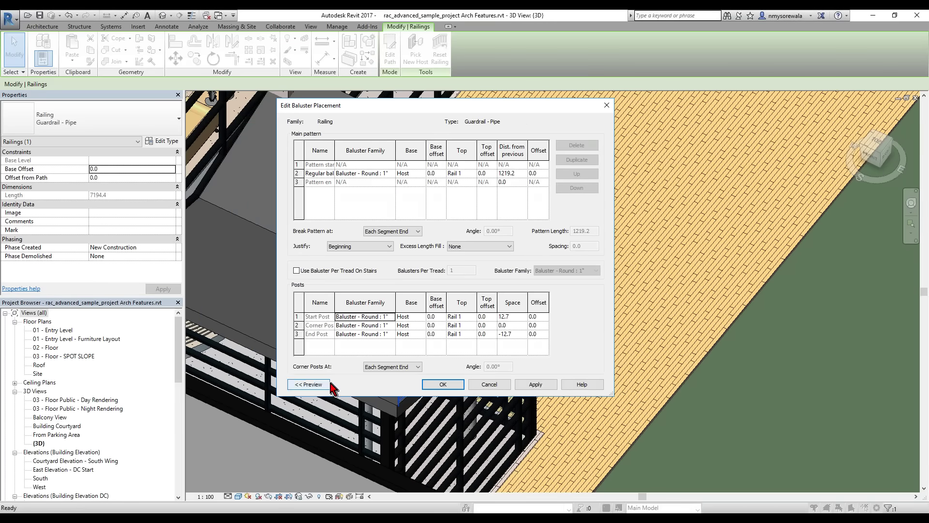
left_click(305, 385)
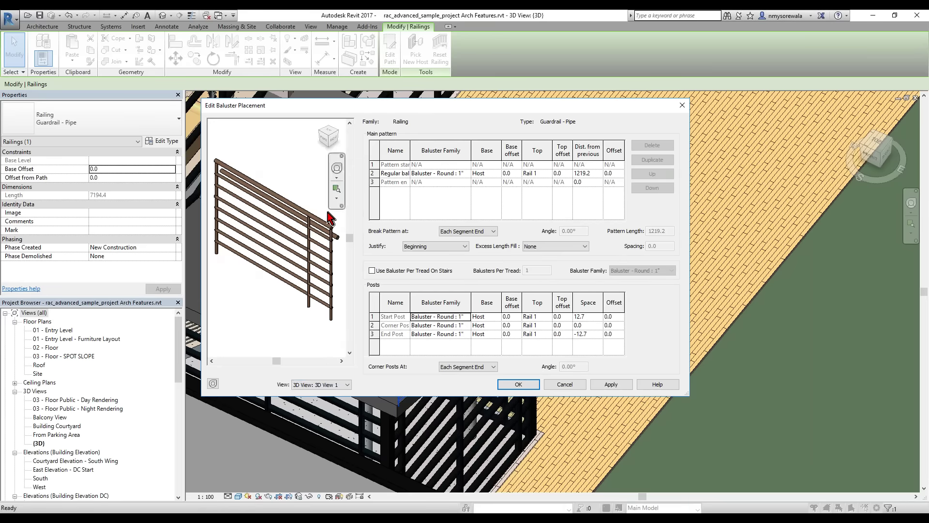
left_click(334, 385)
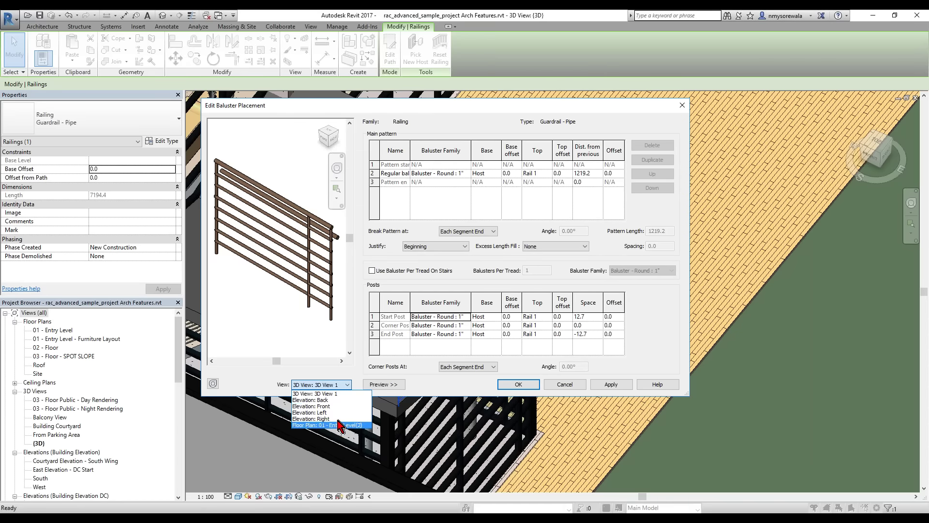
left_click(336, 400)
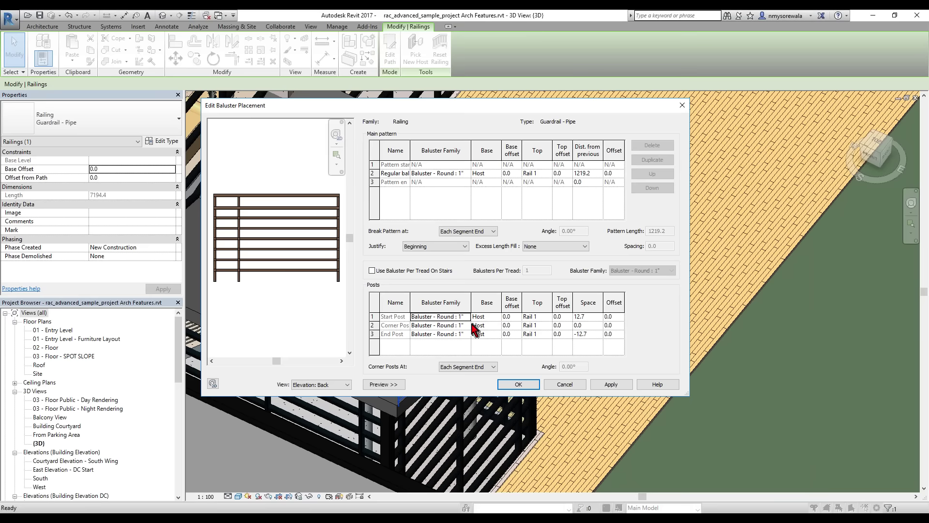
left_click(531, 389)
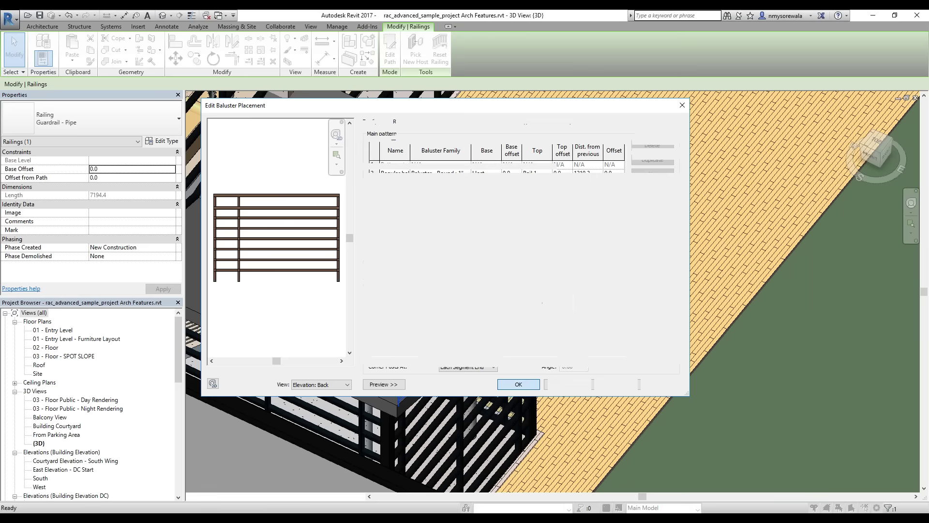
left_click(506, 378)
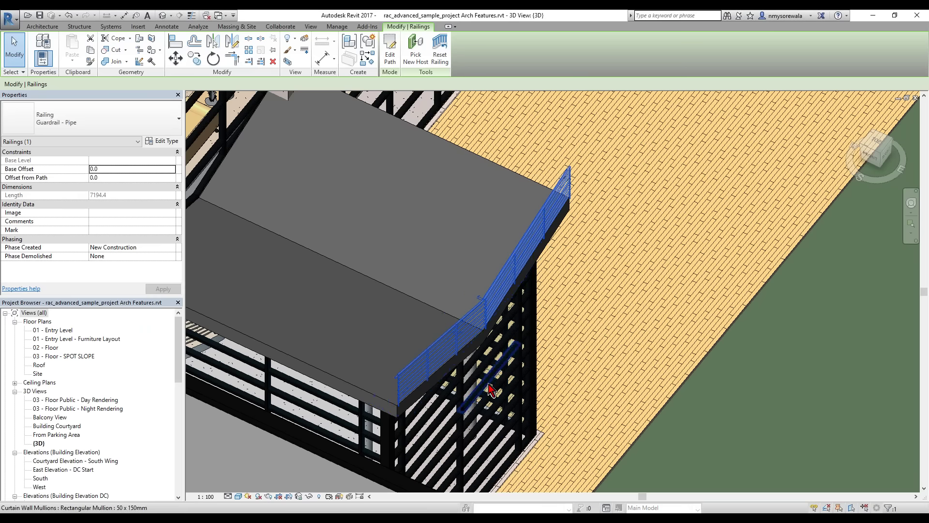
scroll(503, 325, "down", 6)
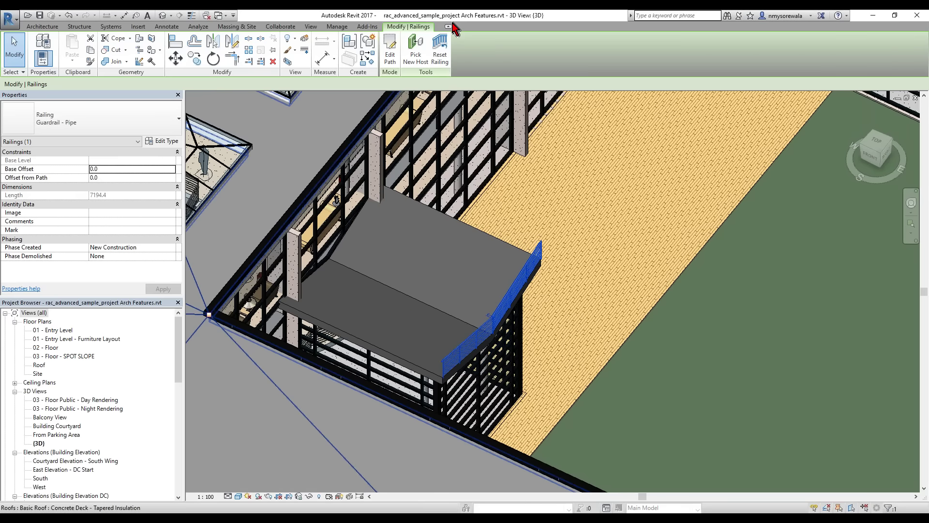
left_click(375, 27)
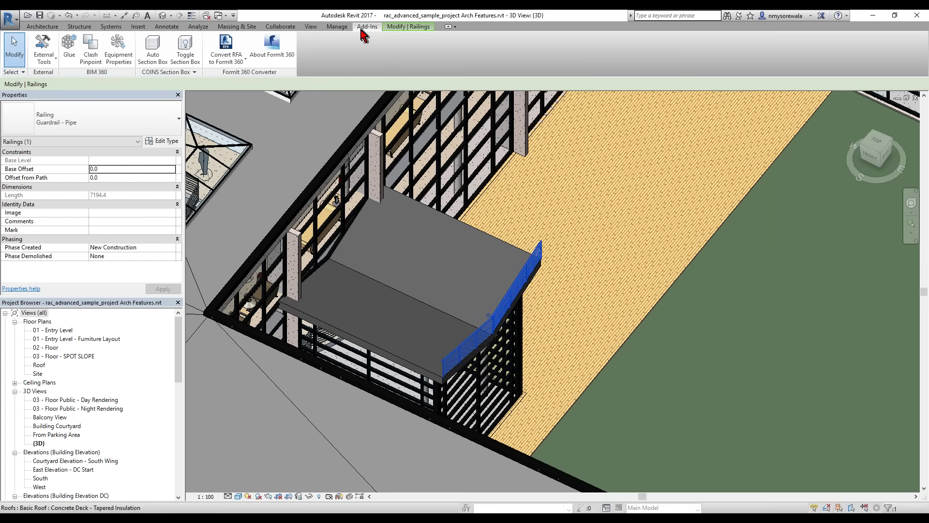
left_click(337, 27)
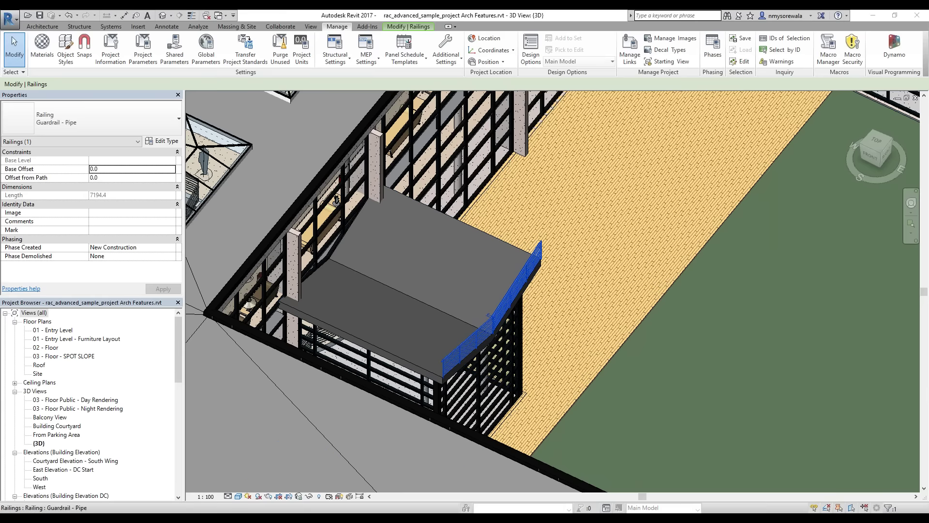
left_click(893, 494)
left_click(273, 502)
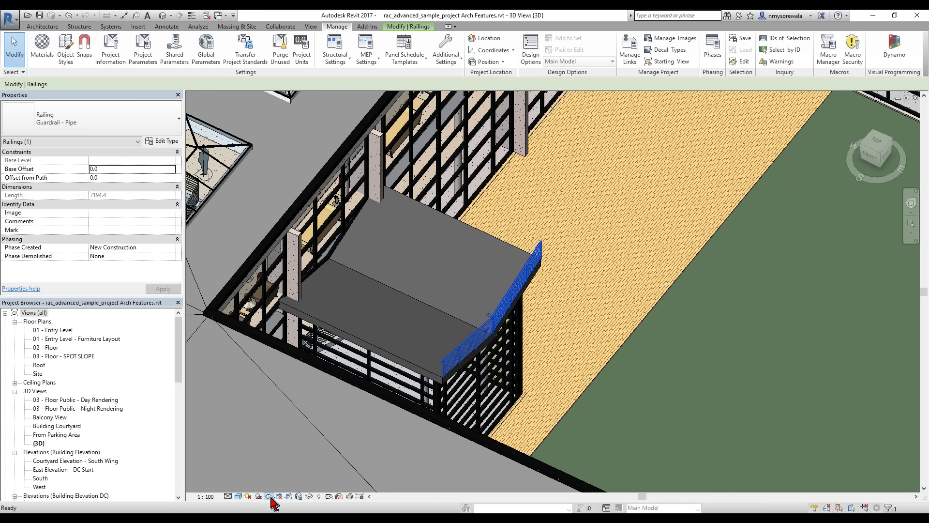
left_click(271, 498)
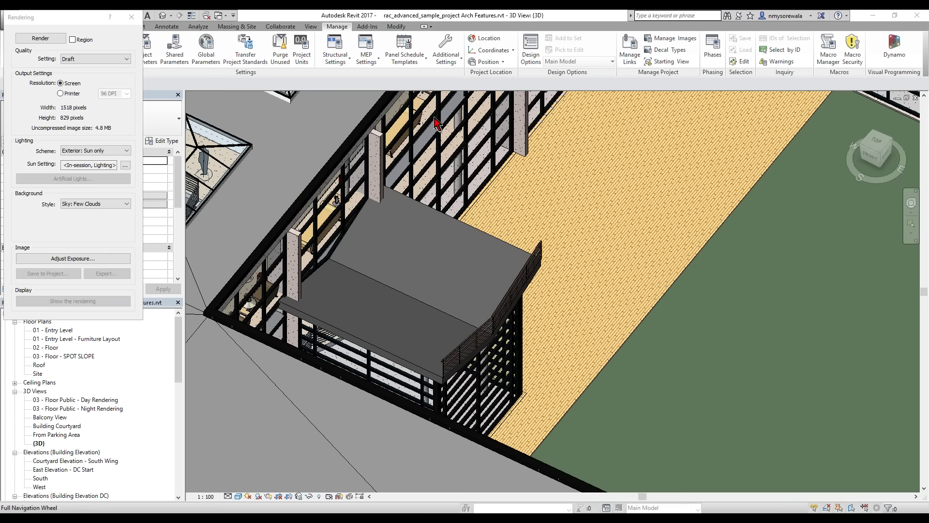
left_click(369, 27)
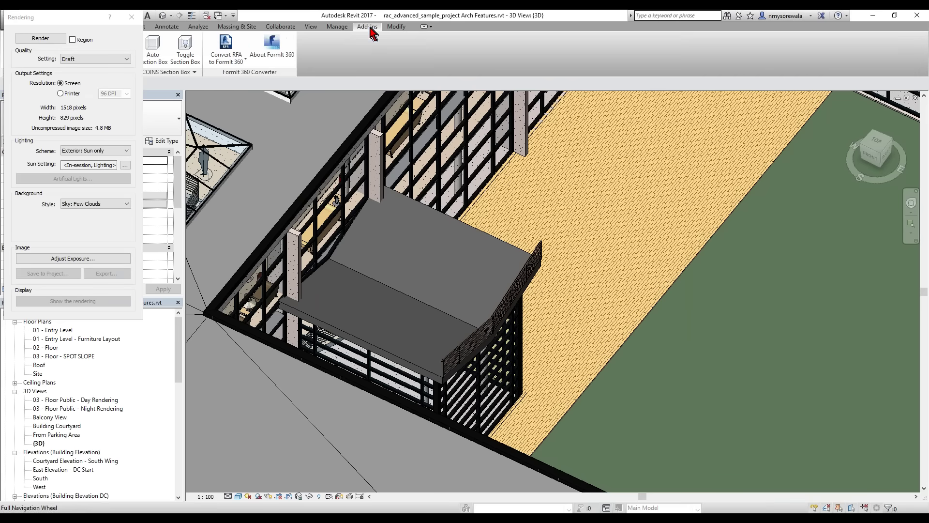
left_click(132, 17)
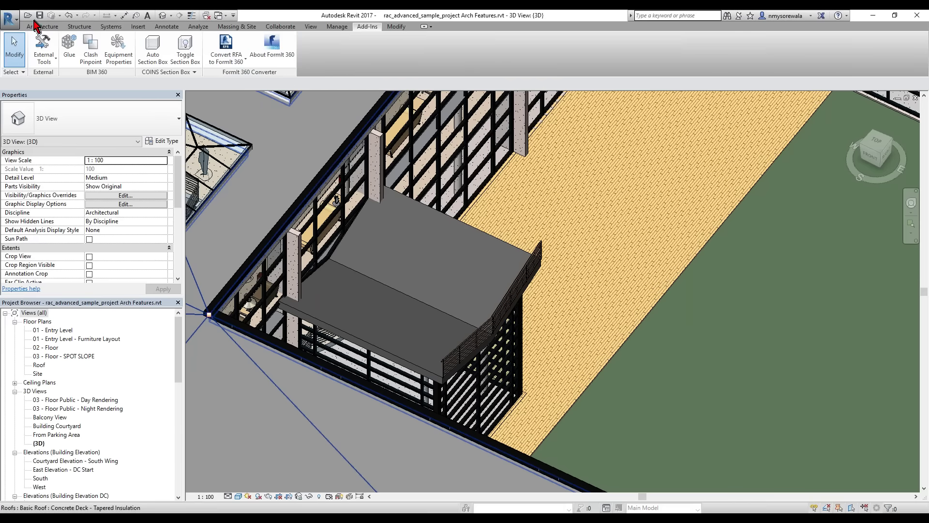
Try to close the rac_advanced_sample_project Arch Features.rvt project, cancelling at the save prompt
left_click(12, 21)
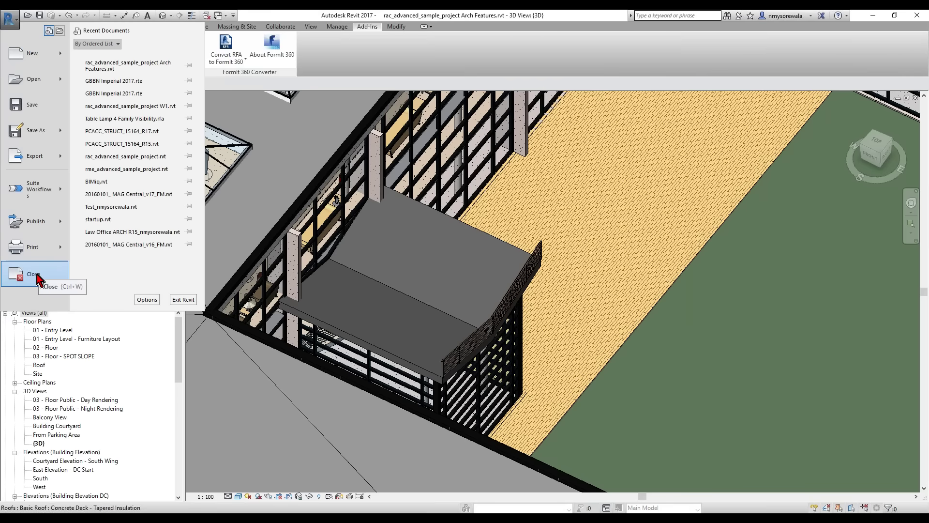
left_click(537, 266)
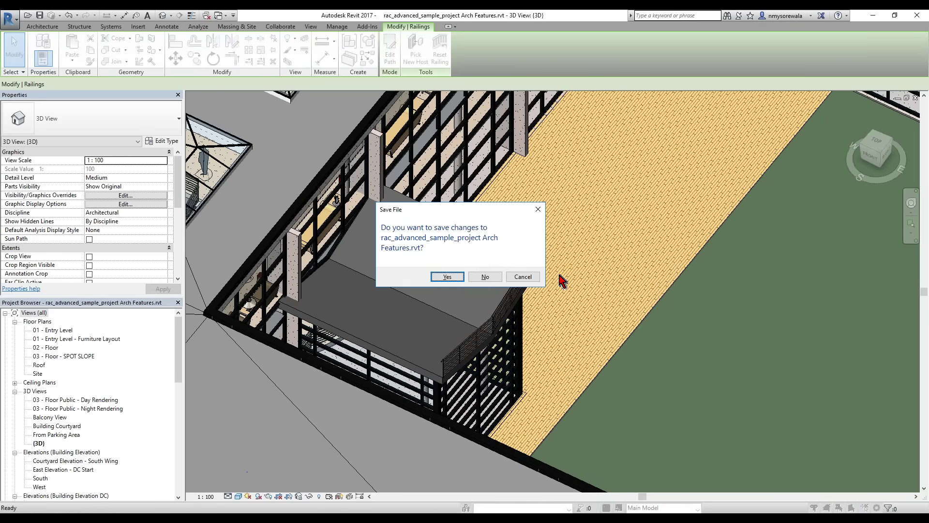
left_click(523, 277)
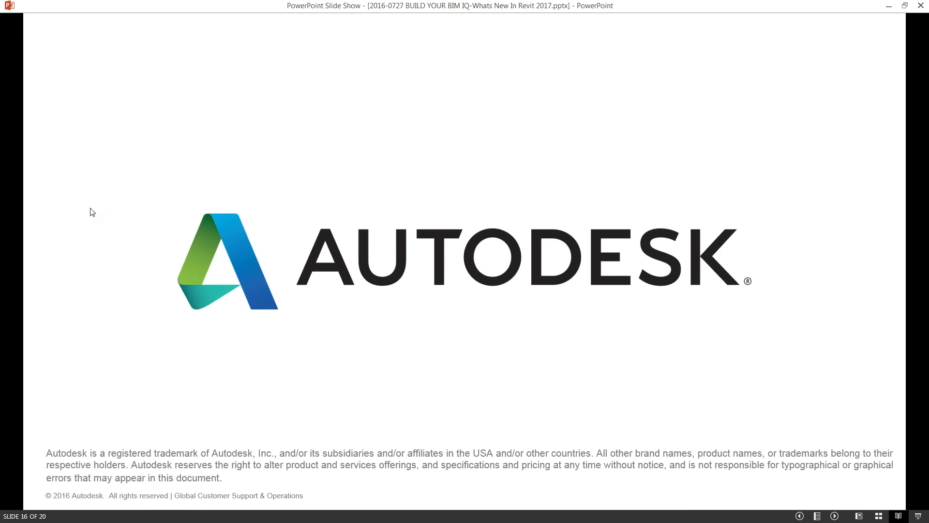
Switch to the PowerPoint slide show and advance to the Autodesk Knowledge Network references slide
key("Right")
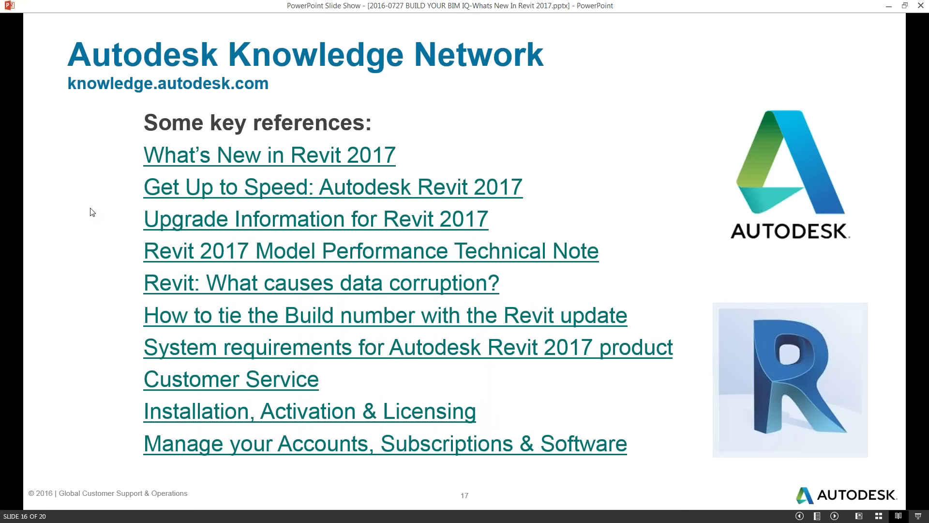